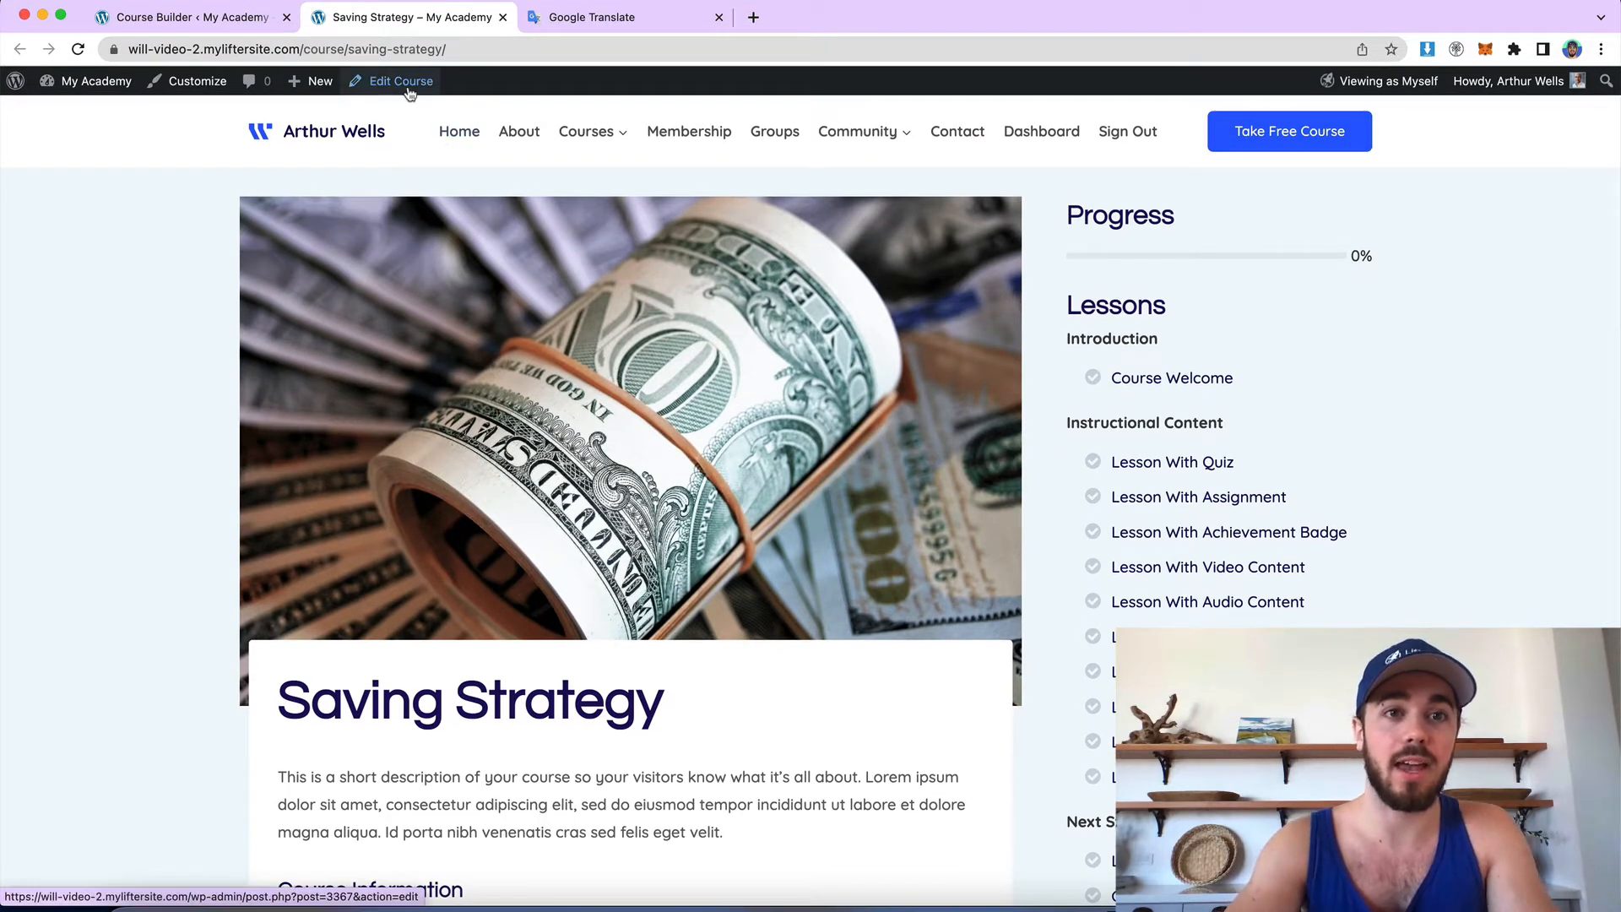
# Step: Open the Saving Strategy course for editing in a new browser tab
pyautogui.scroll(-2, 403, 91)
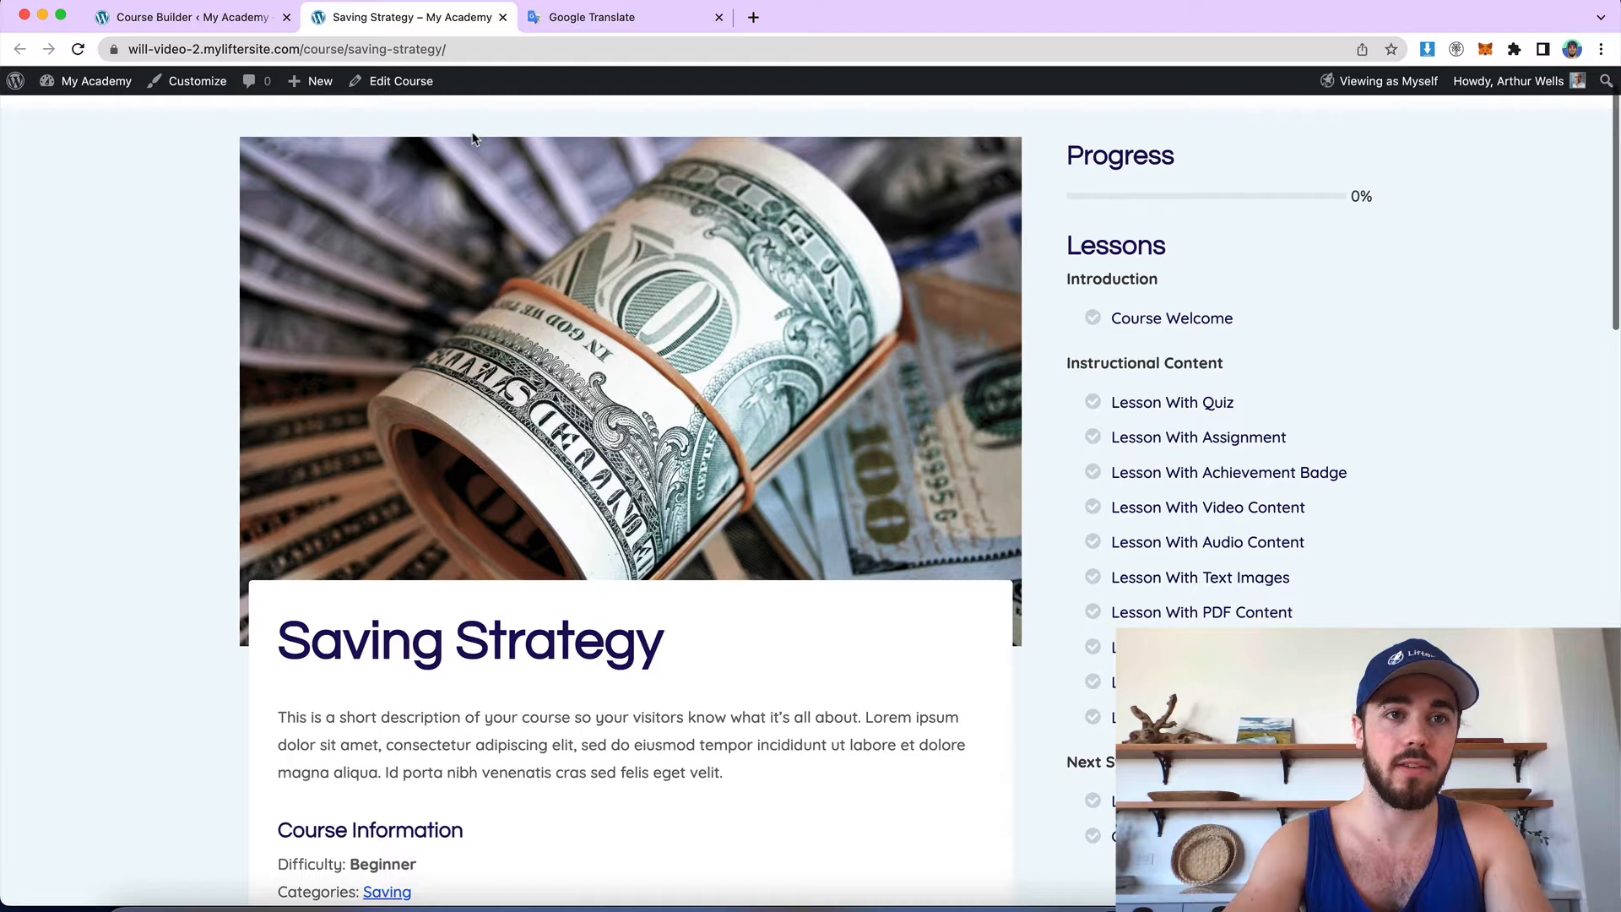
pyautogui.rightClick(406, 87)
pyautogui.click(408, 90)
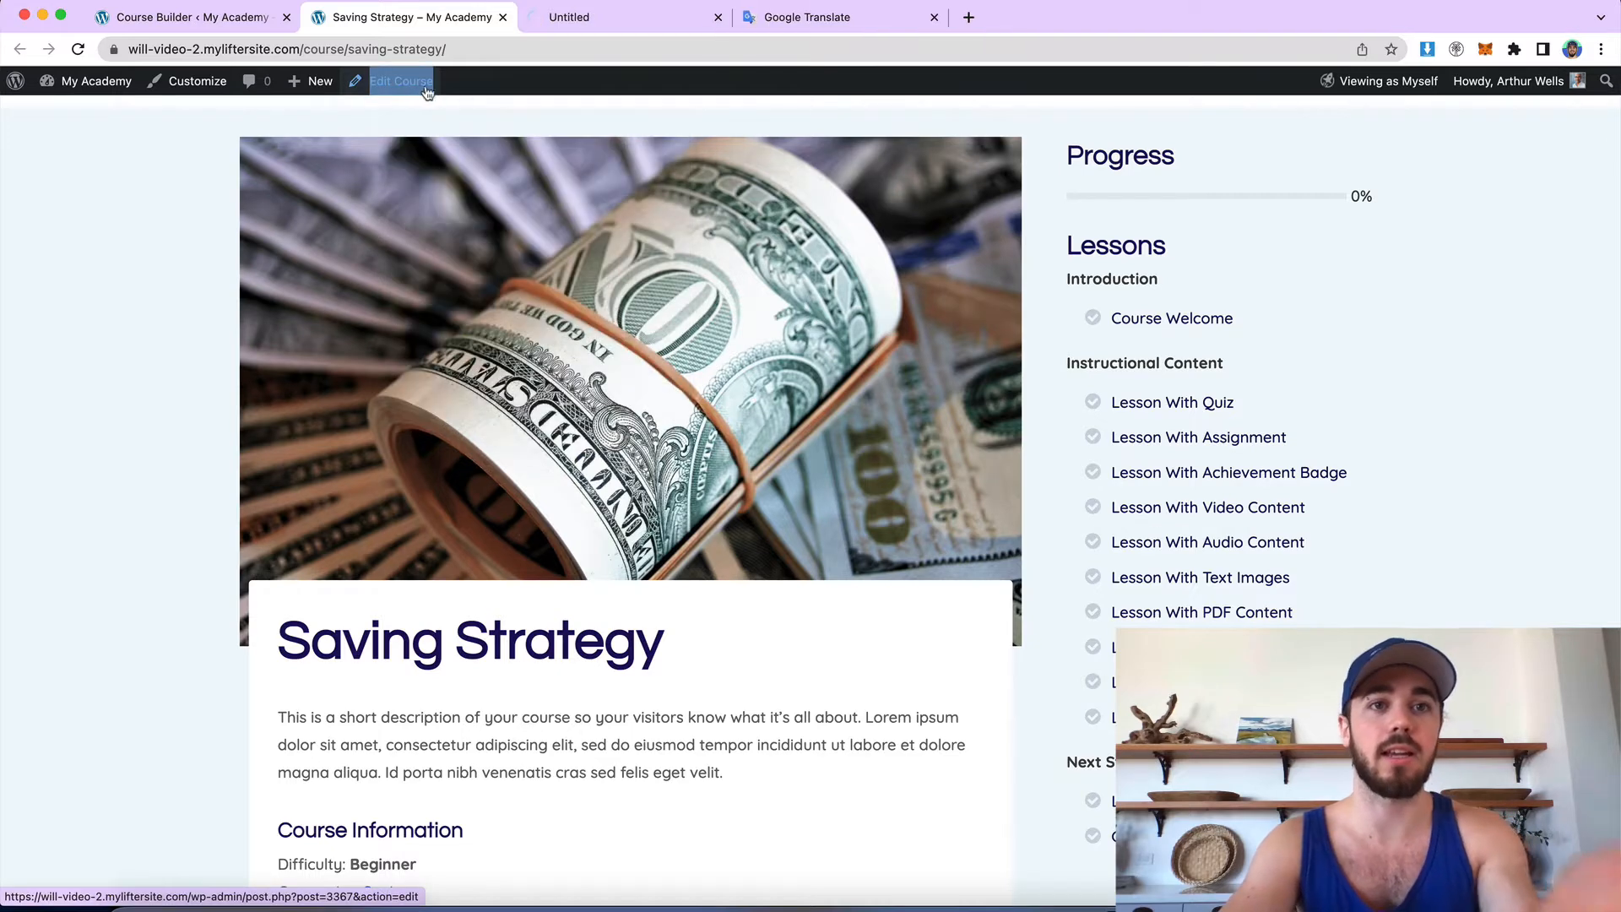
pyautogui.click(588, 26)
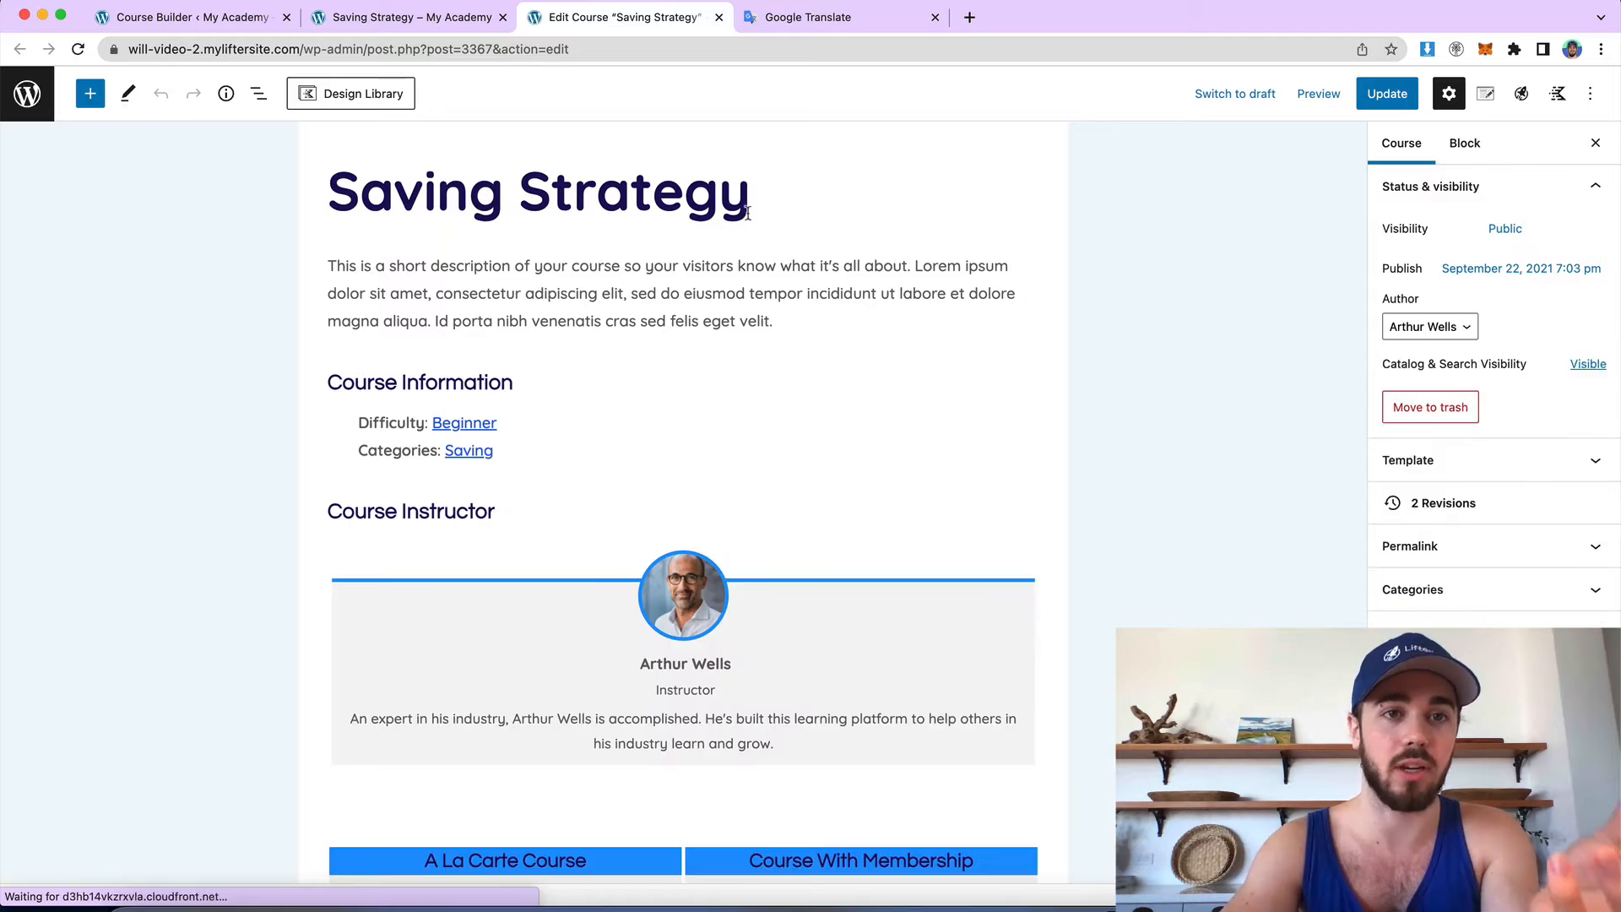
# Step: Translate the course title "Saving Strategy" into Spanish with Google Translate and copy the translation
pyautogui.click(759, 199)
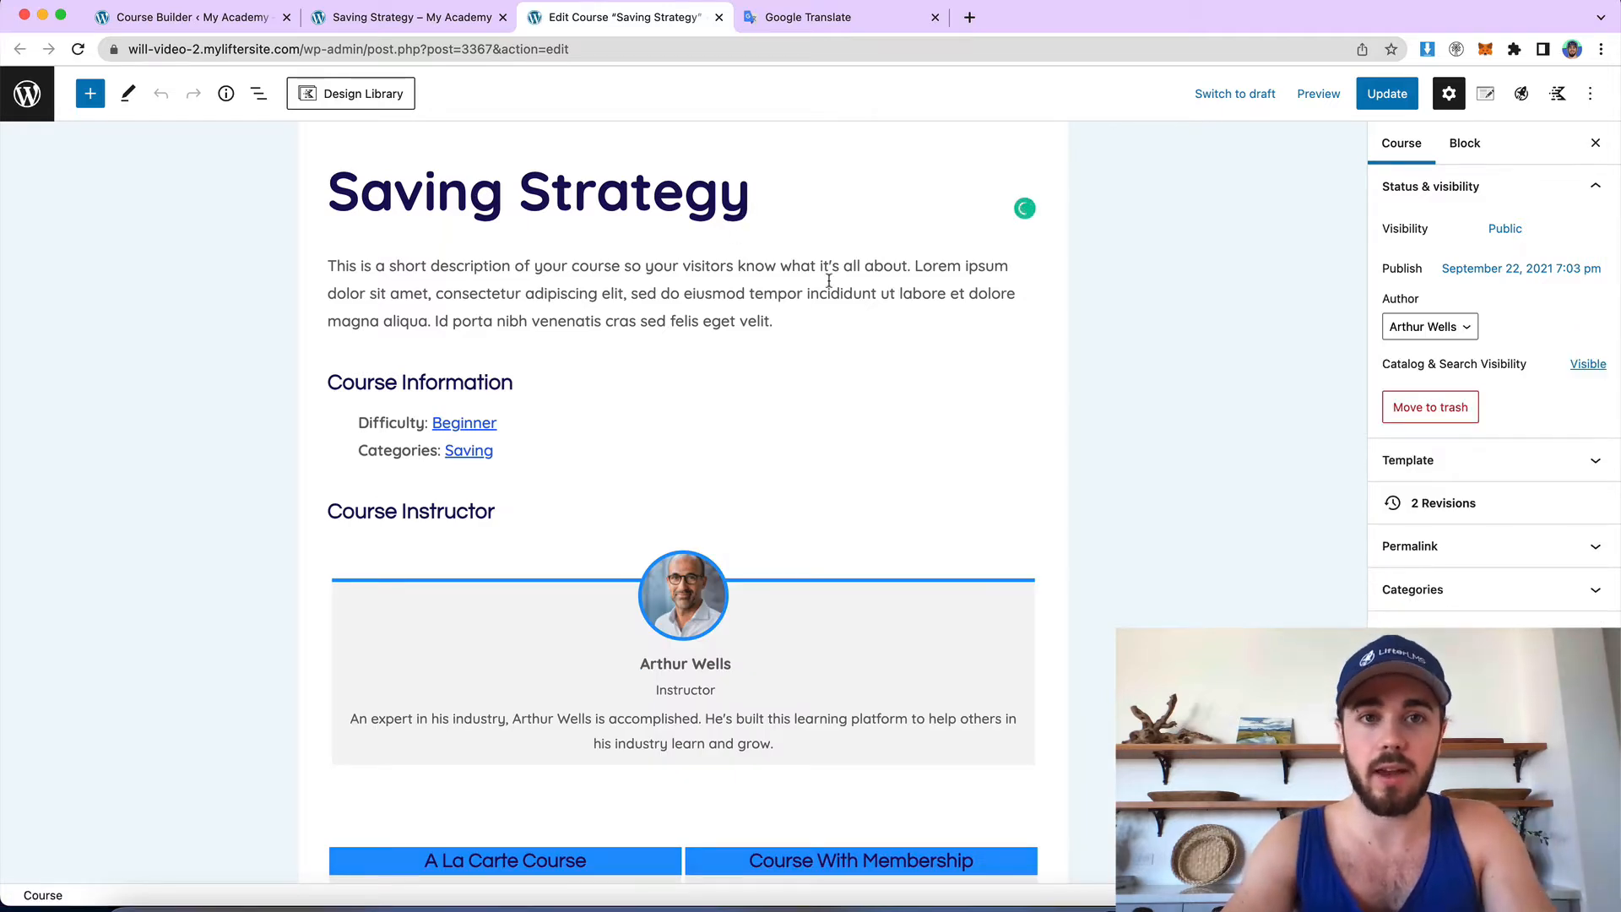
pyautogui.hotkey('shift', 'alt', 'Left')
pyautogui.hotkey('shift', 'alt', 'Left')
pyautogui.press('super+c')
pyautogui.click(823, 21)
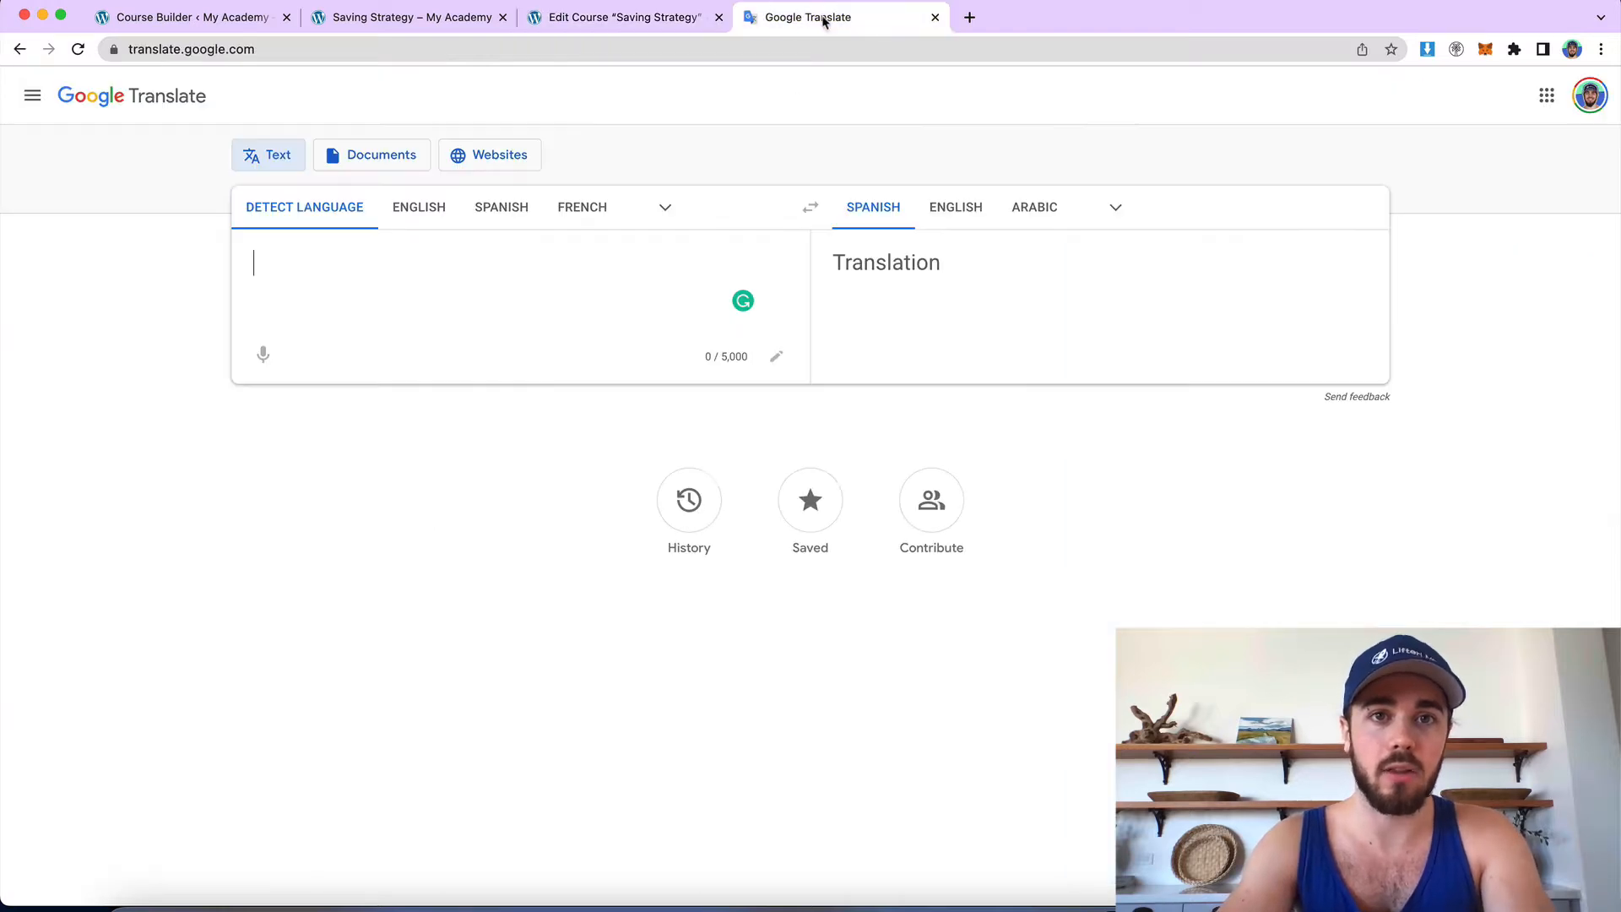
pyautogui.press('super+v')
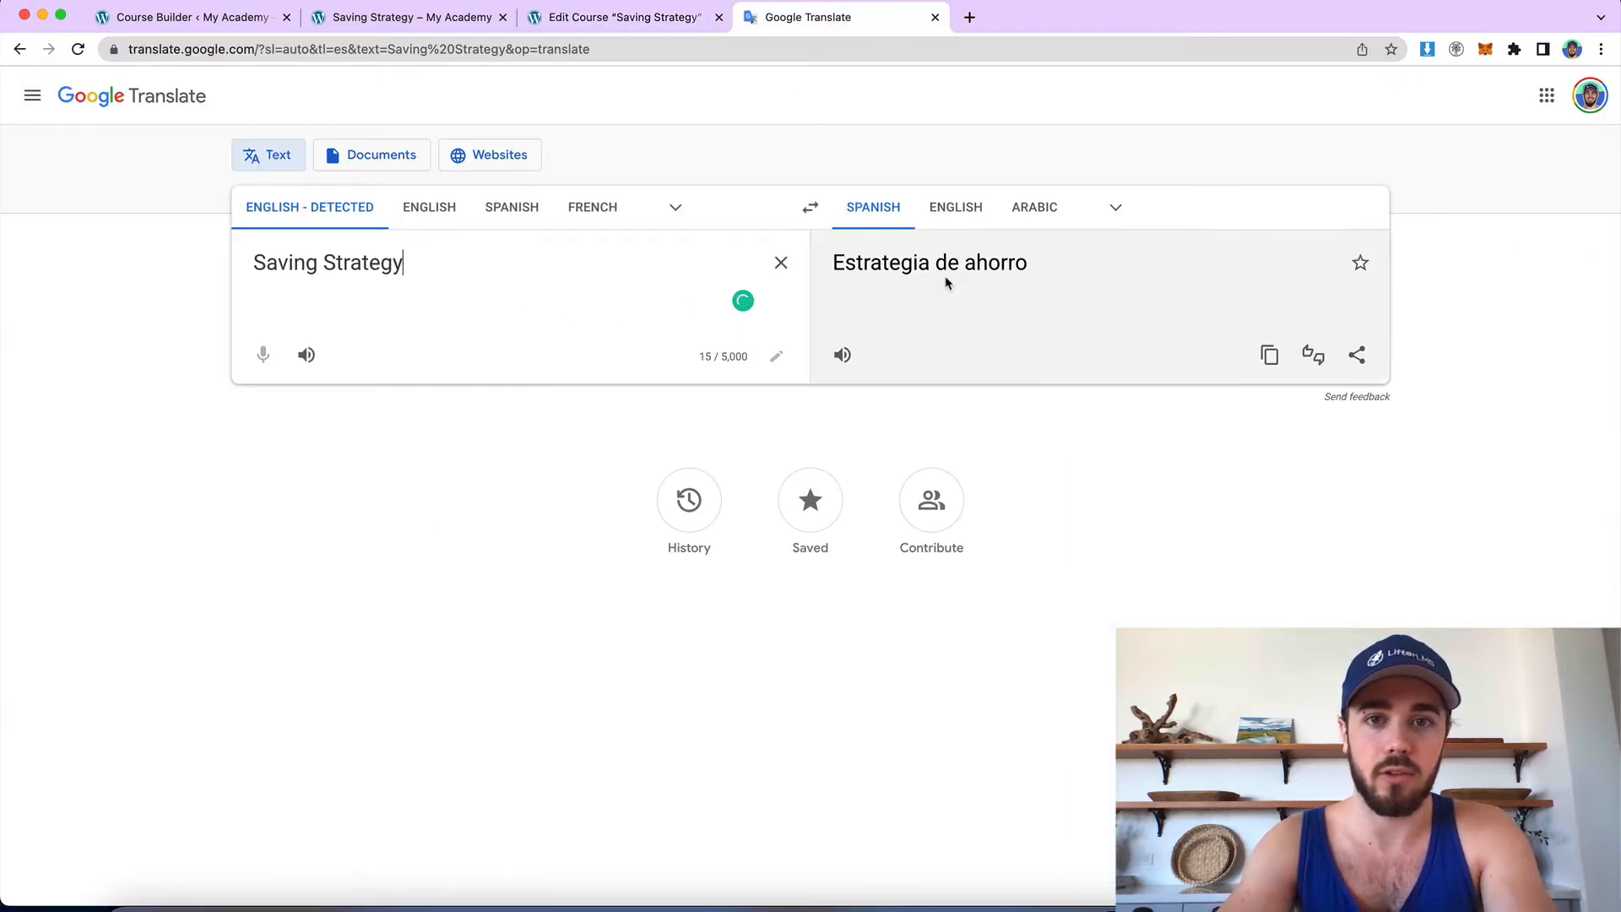
pyautogui.doubleClick(992, 268)
pyautogui.click(1269, 370)
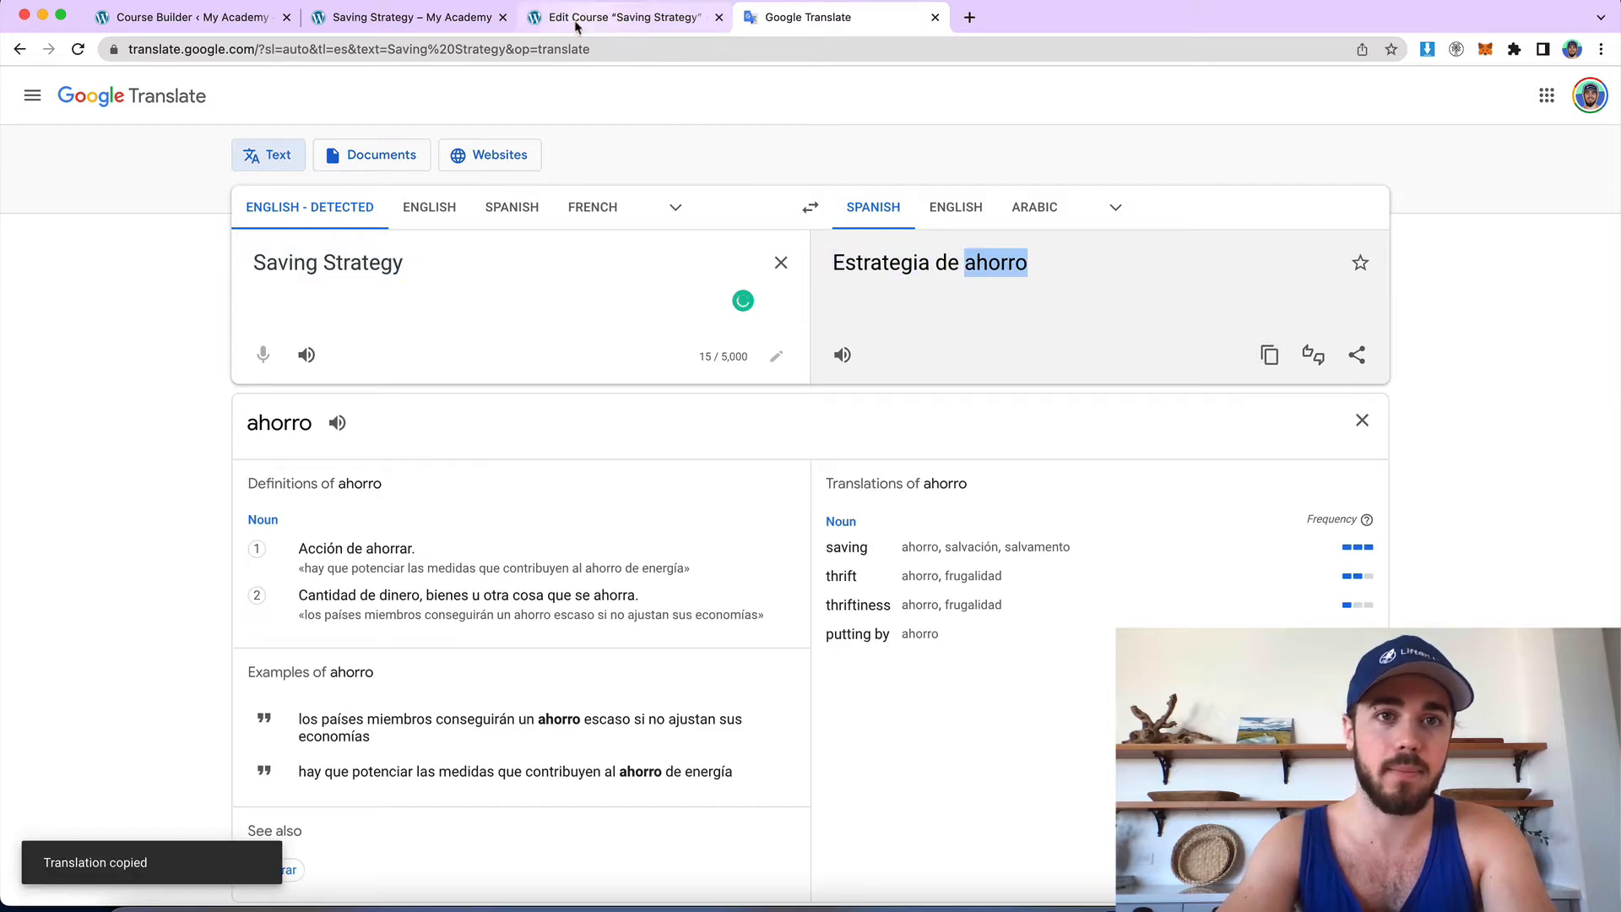
# Step: Back in the course editor, append "// Estrategia de ahorro" to the course title and update the course
pyautogui.click(629, 17)
pyautogui.click(801, 213)
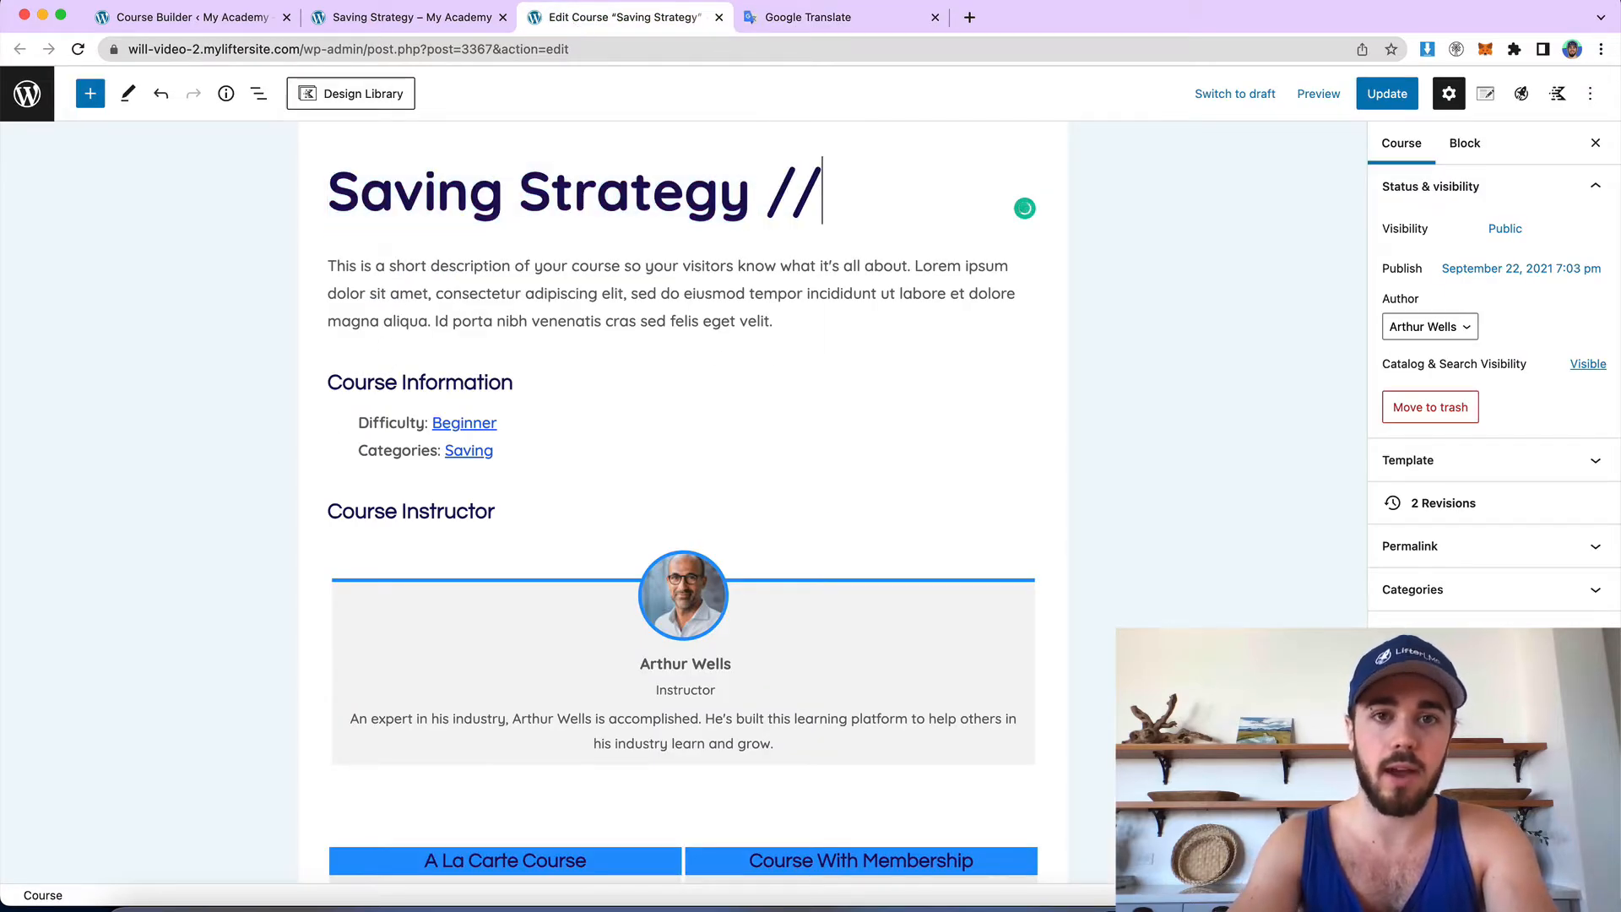
pyautogui.write('//')
pyautogui.press('super+v')
pyautogui.click(397, 274)
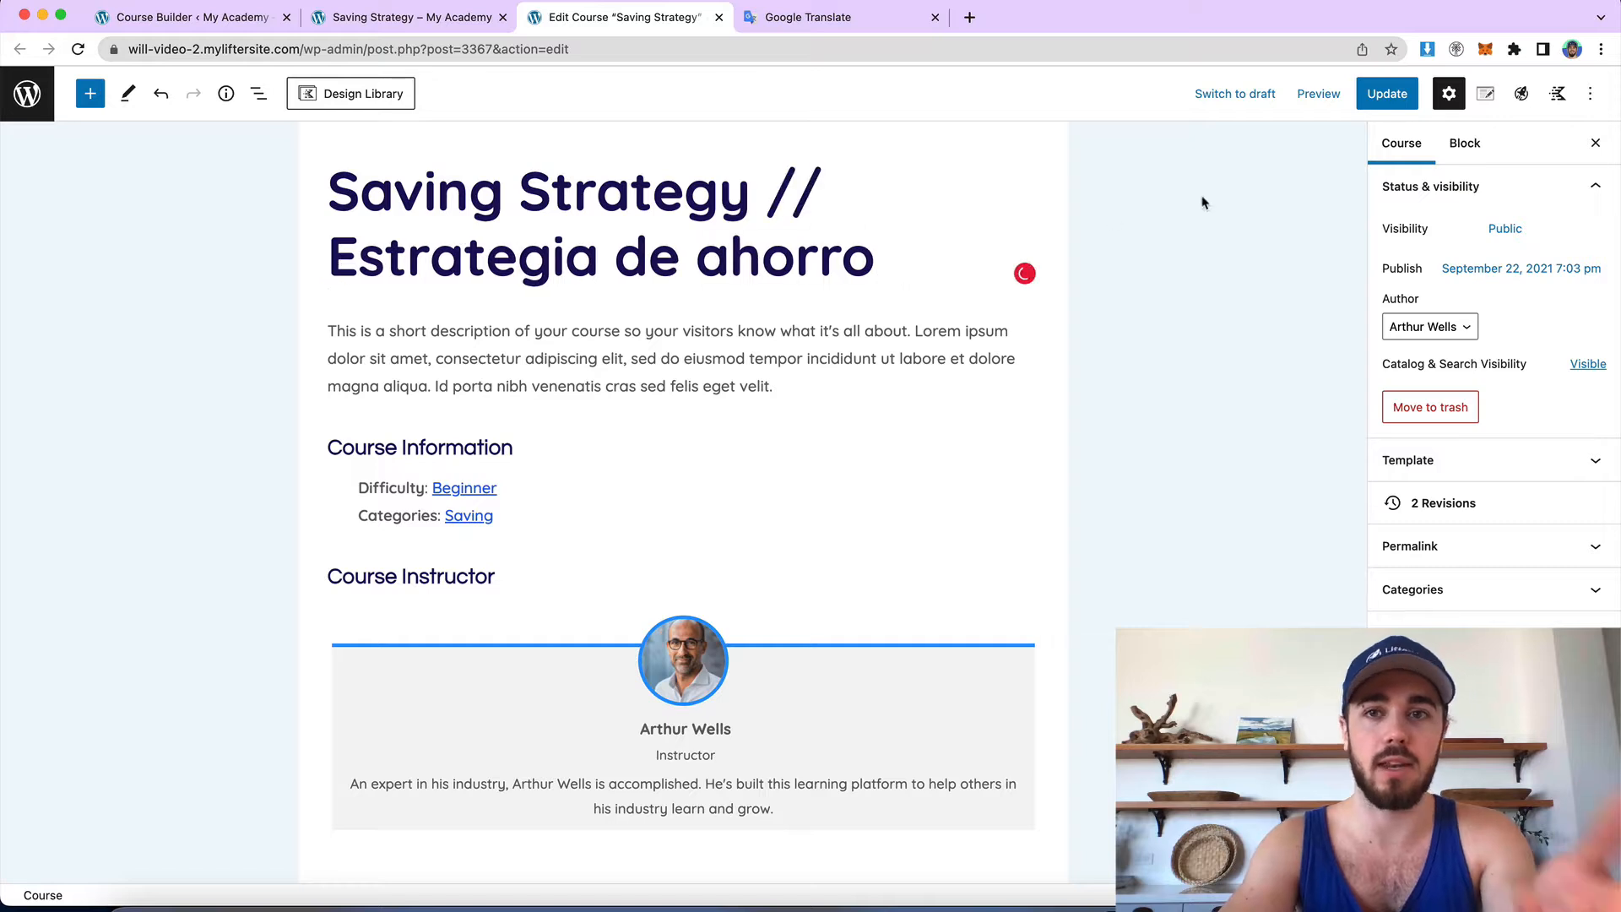
pyautogui.click(1365, 95)
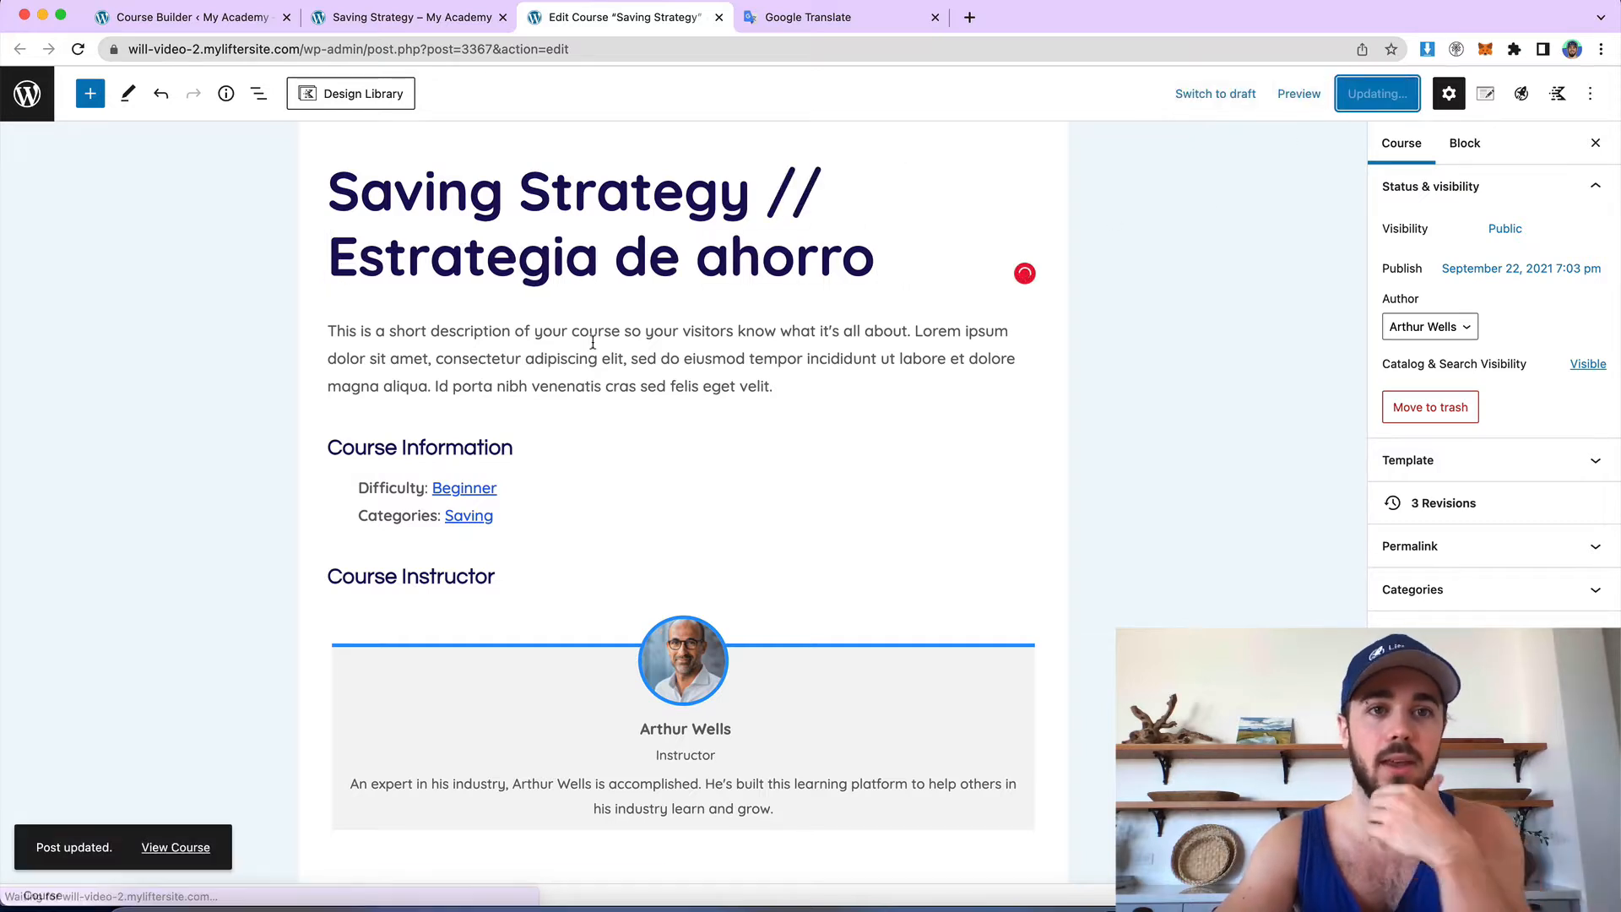
# Step: View the published Saving Strategy course page and examine its bilingual title, short description and course details
pyautogui.click(152, 847)
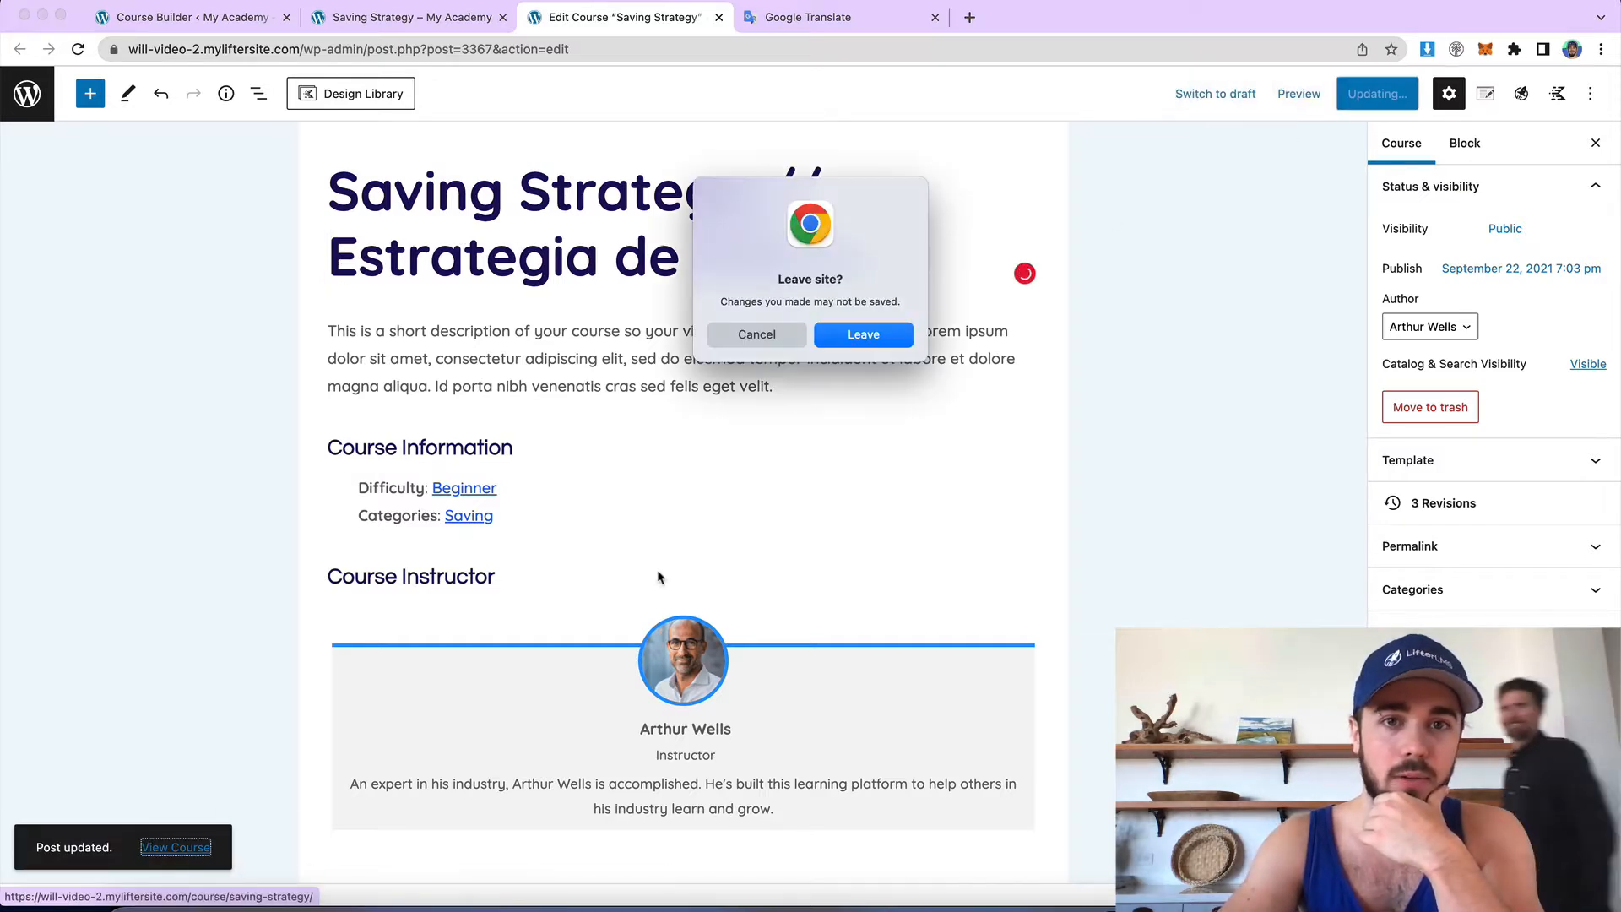
pyautogui.click(758, 335)
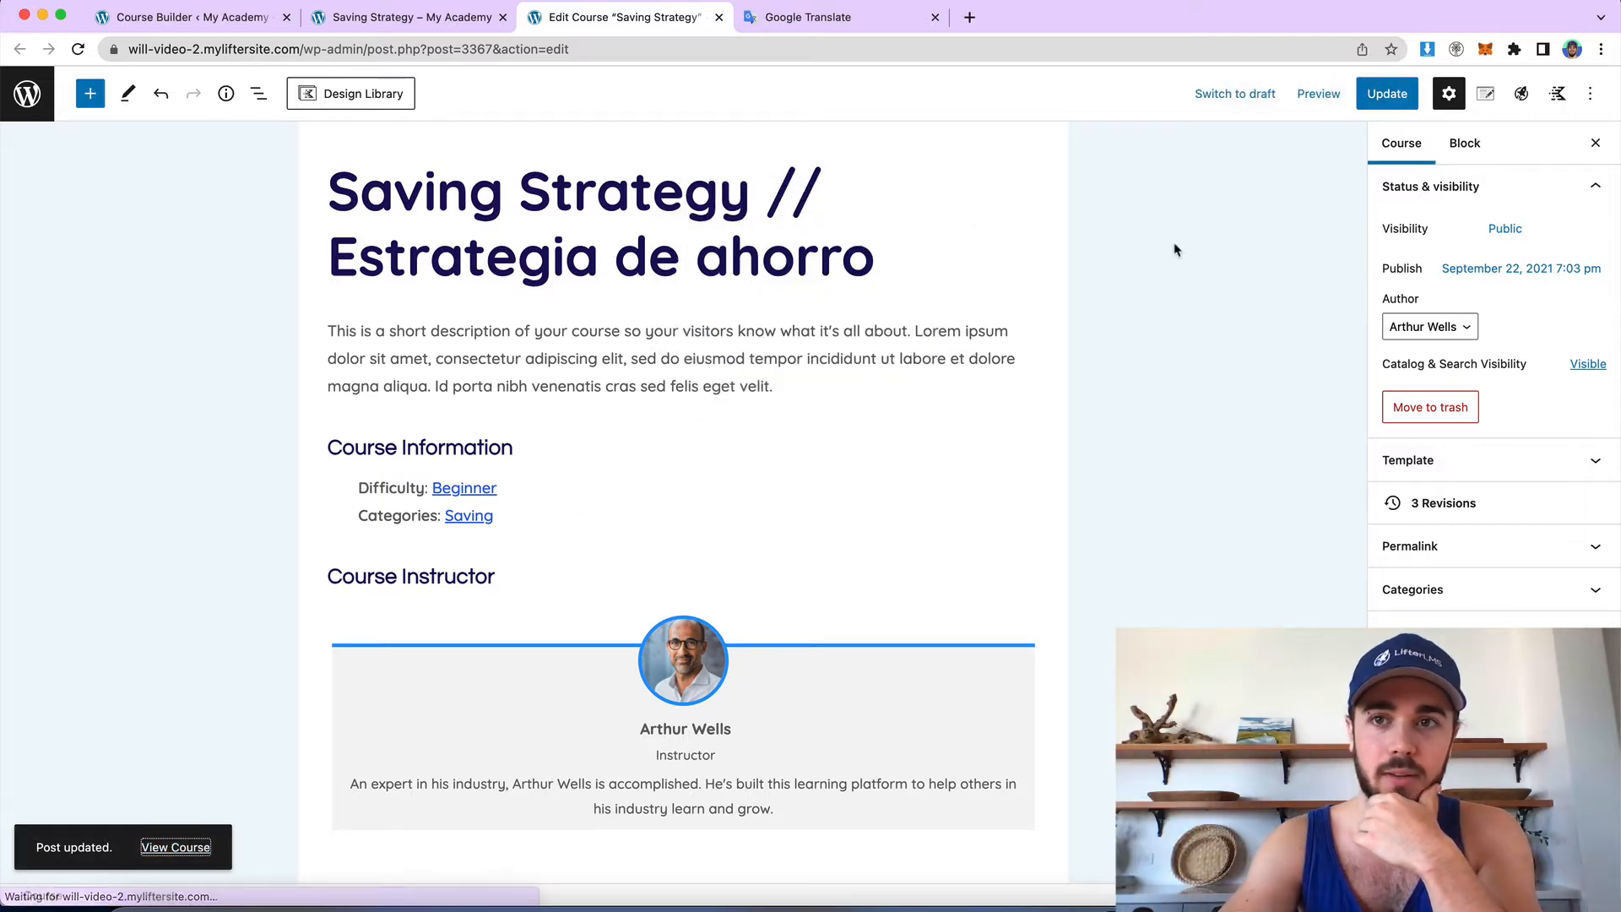
pyautogui.click(208, 858)
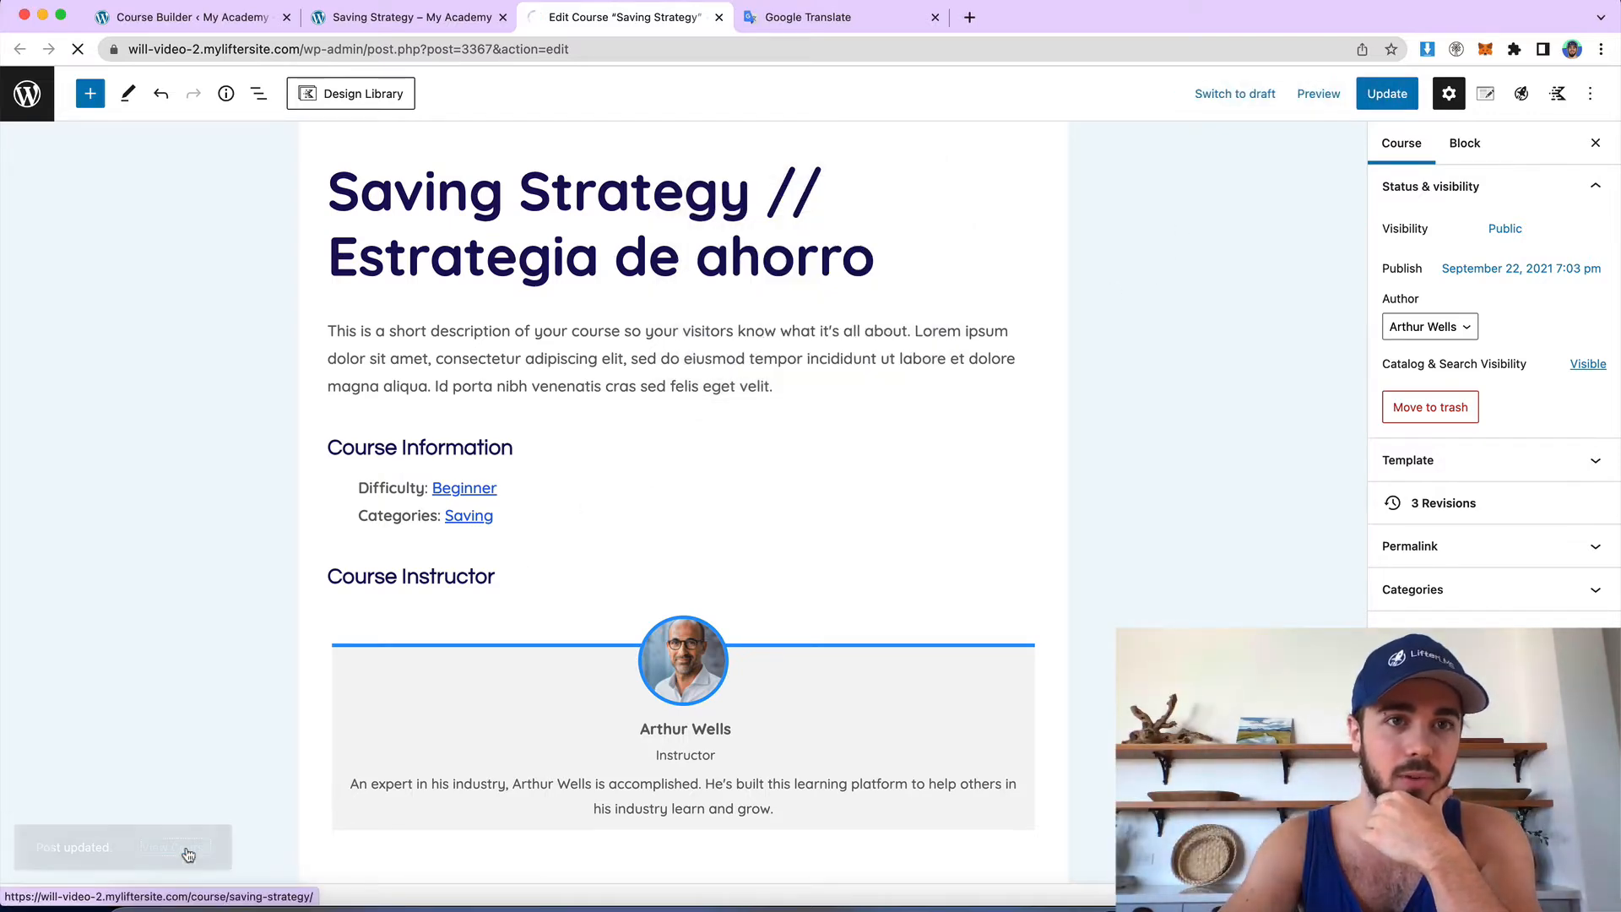
pyautogui.scroll(-3, 482, 658)
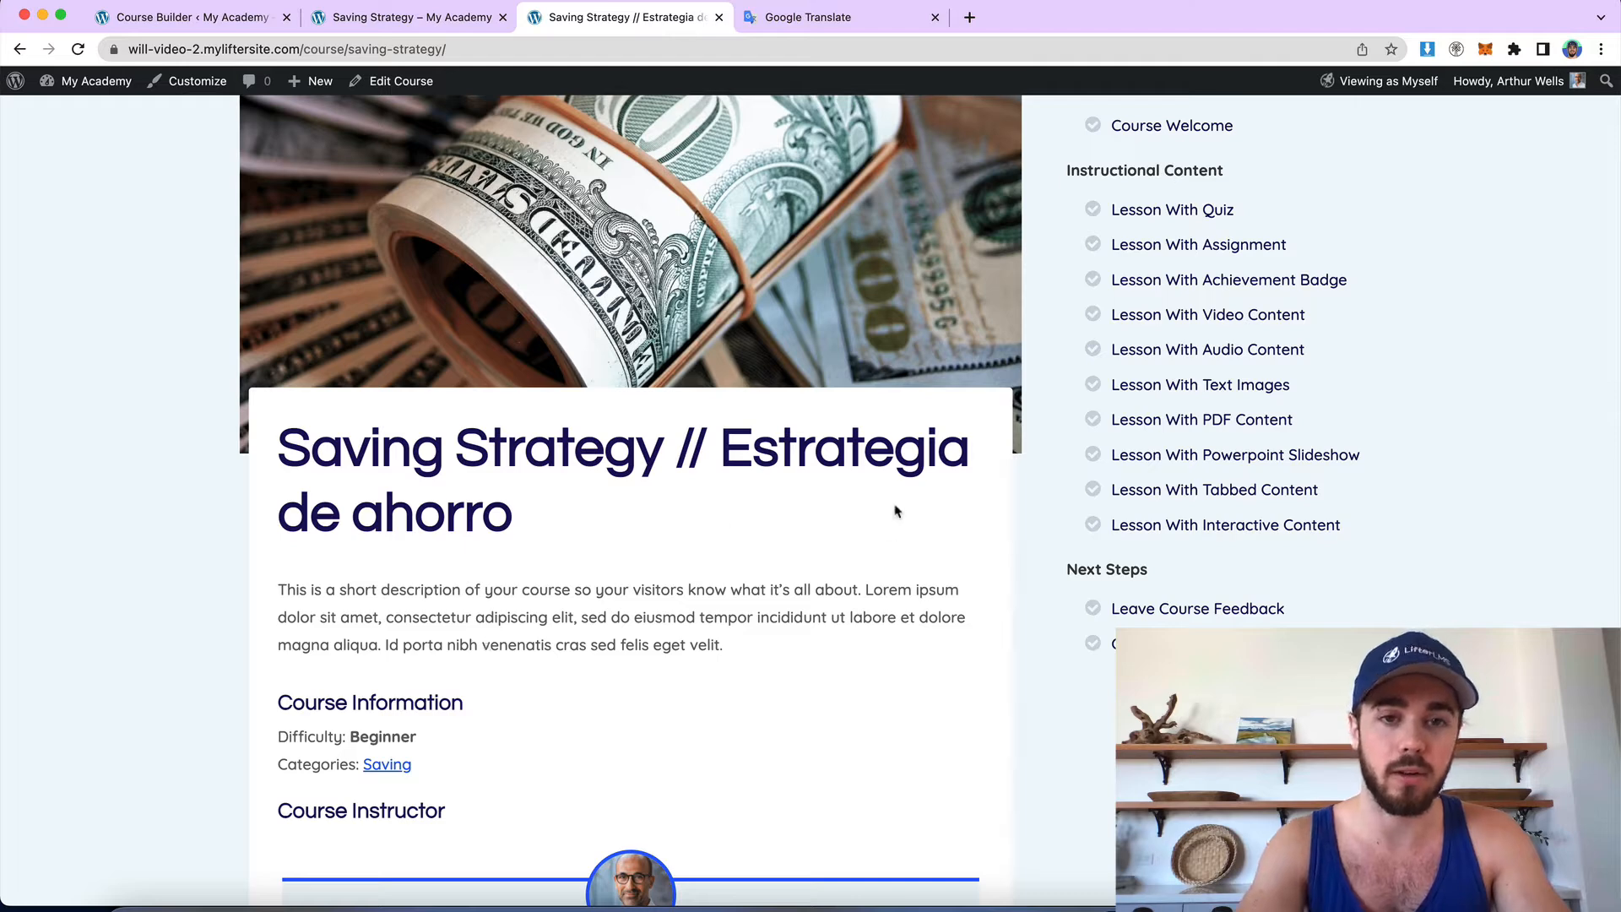
pyautogui.moveTo(720, 439); pyautogui.dragTo(771, 517)
pyautogui.click(700, 517)
pyautogui.scroll(-2, 700, 517)
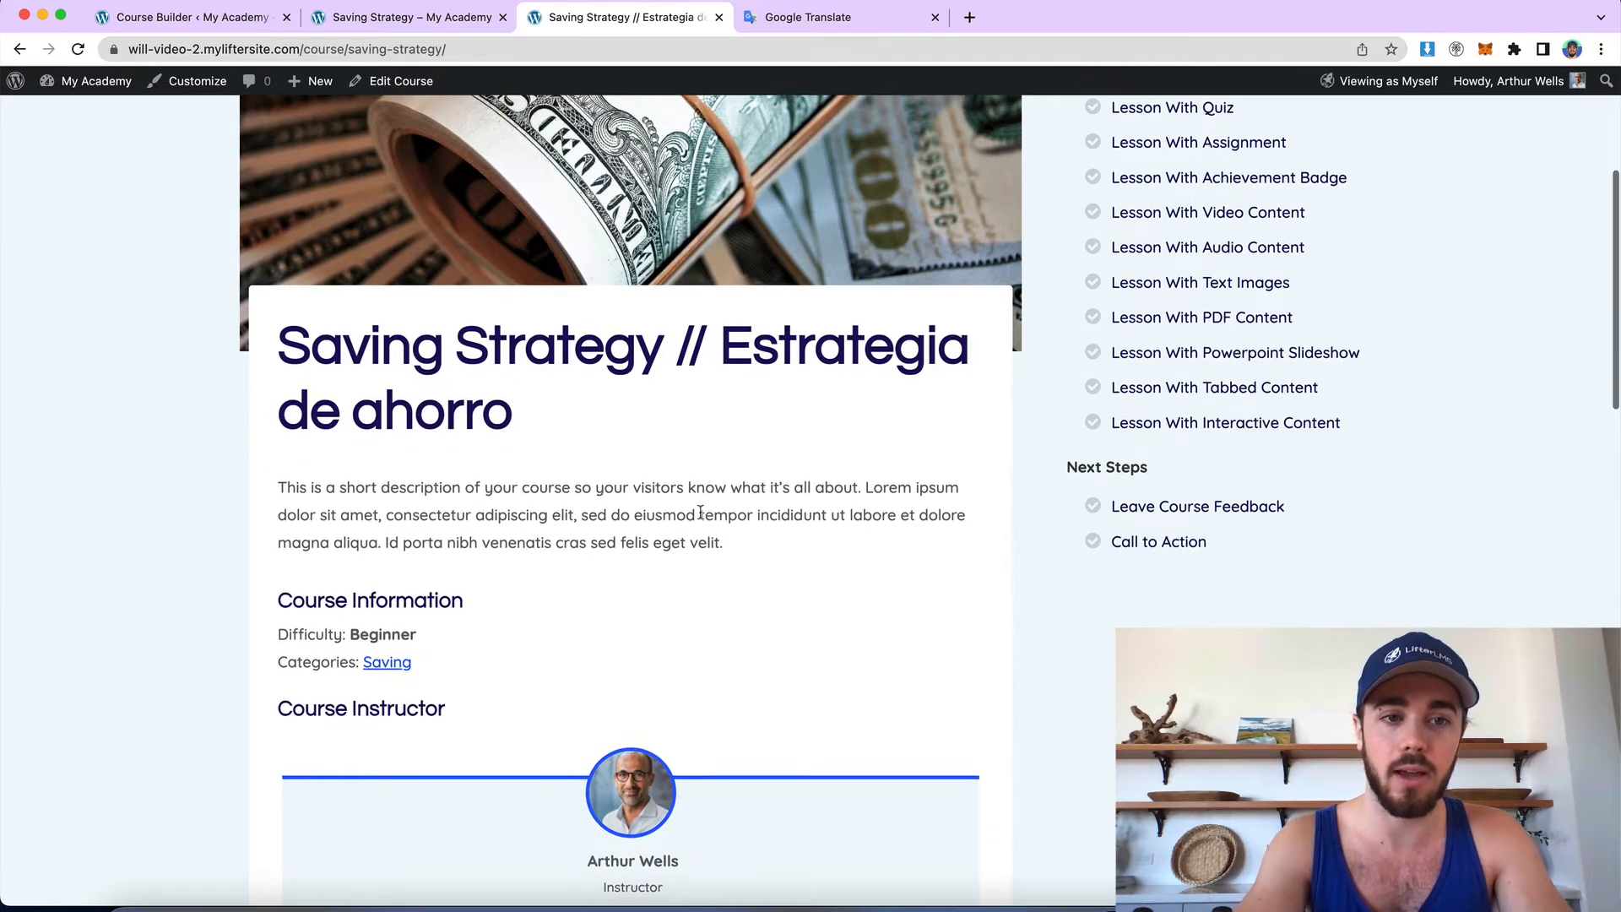
pyautogui.scroll(-5, 418, 498)
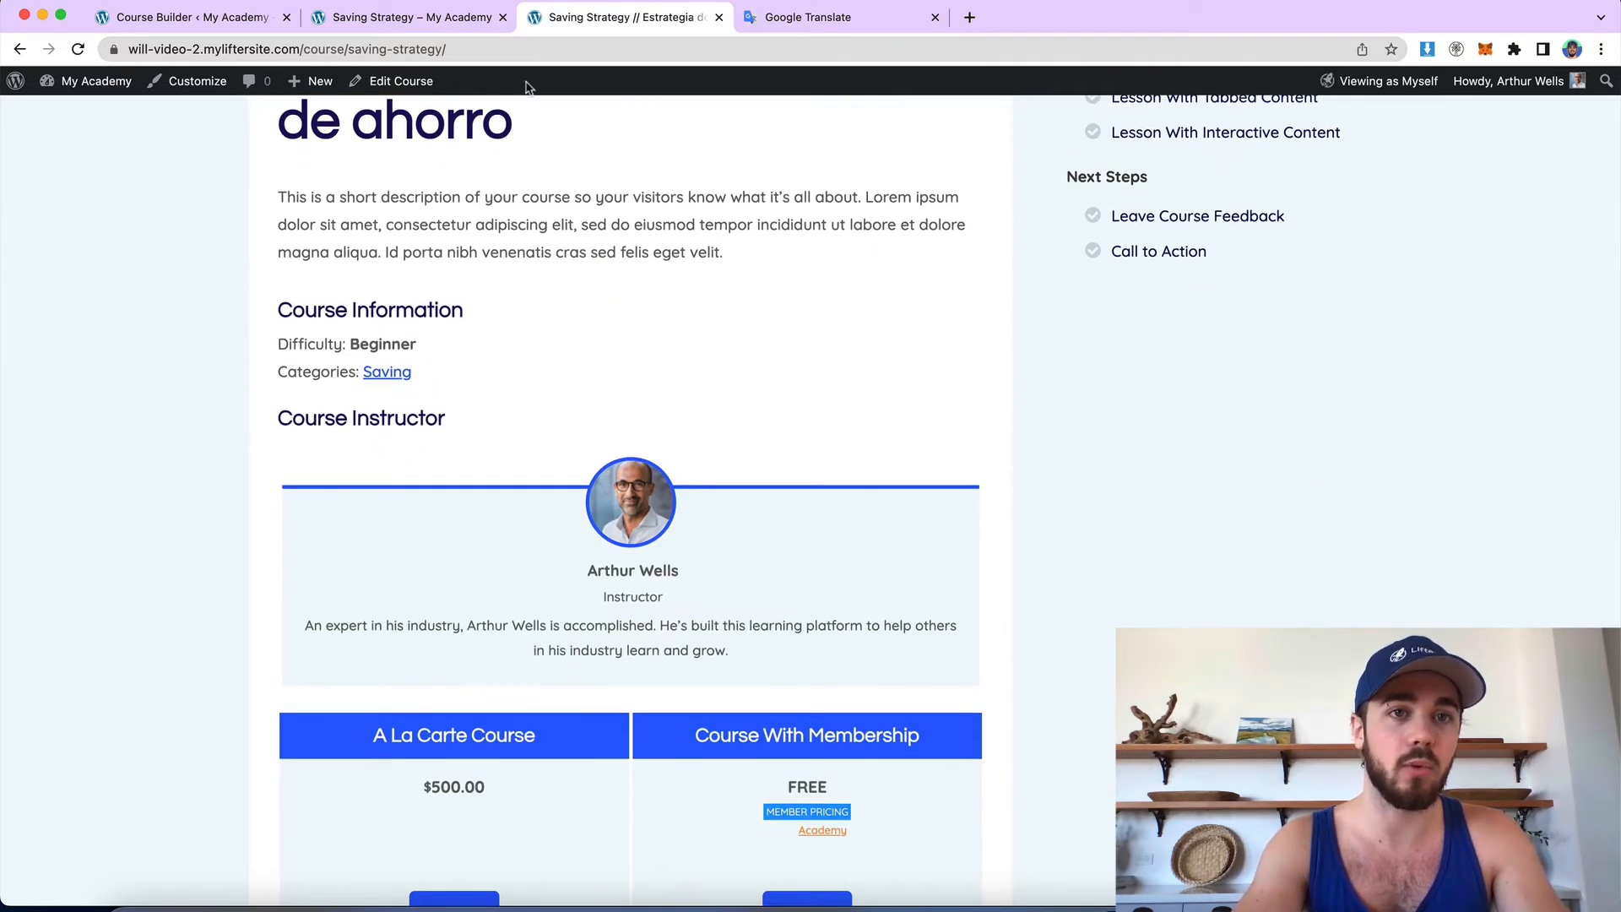
pyautogui.scroll(2, 468, 243)
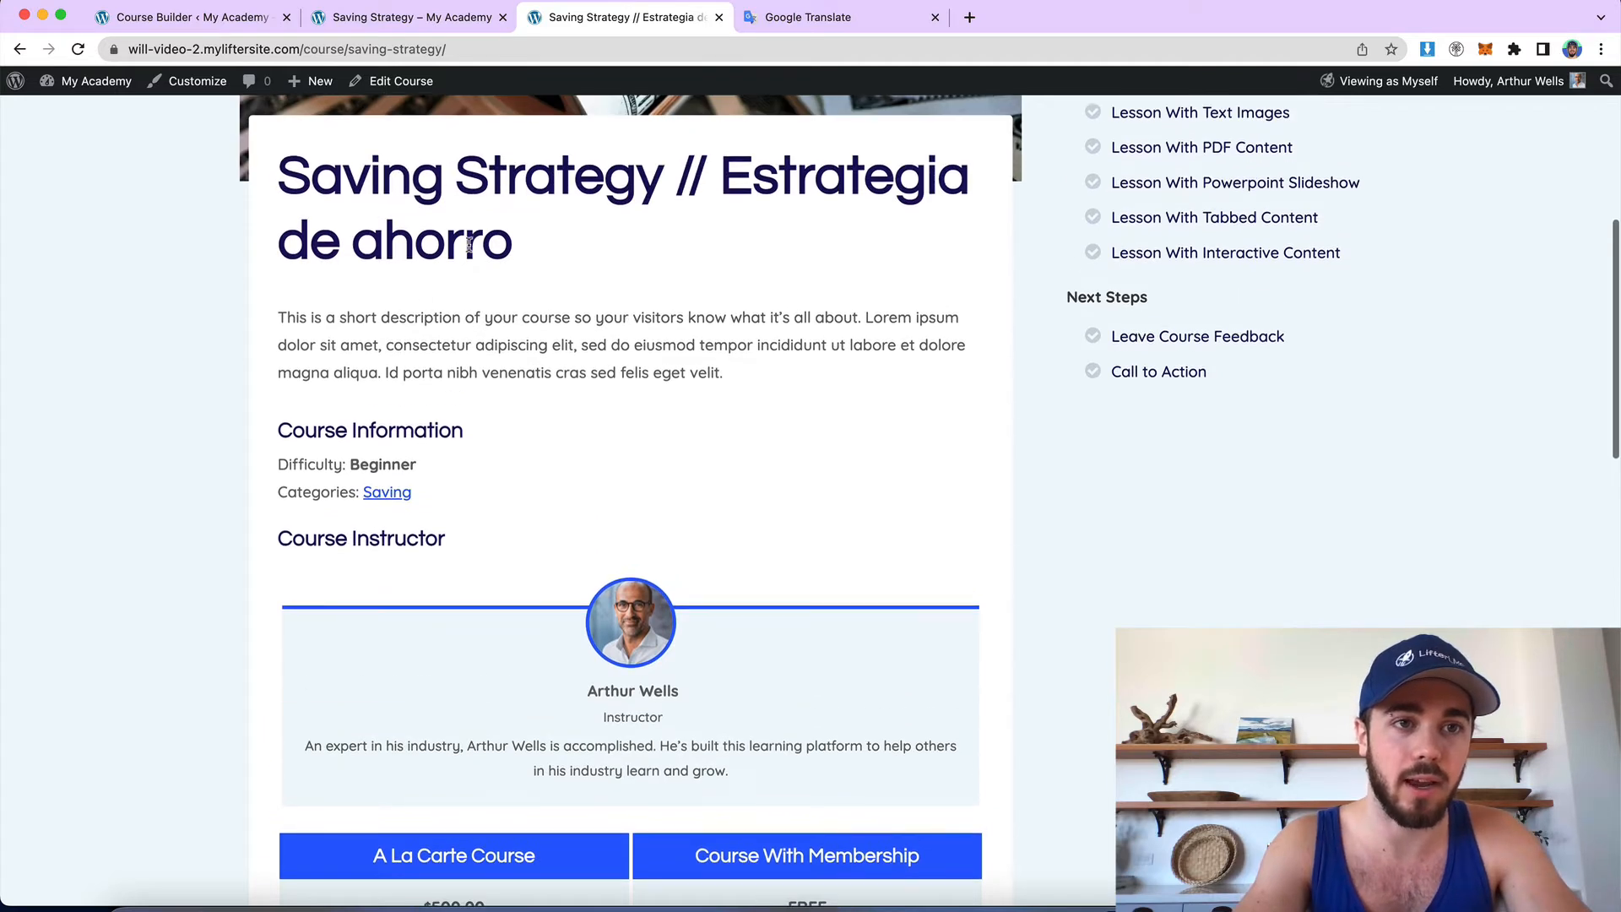
pyautogui.moveTo(278, 318); pyautogui.dragTo(450, 346)
# Step: Reopen the course for editing and insert a Tabs block below the title, using the outlined style with tabs above the content
pyautogui.click(405, 81)
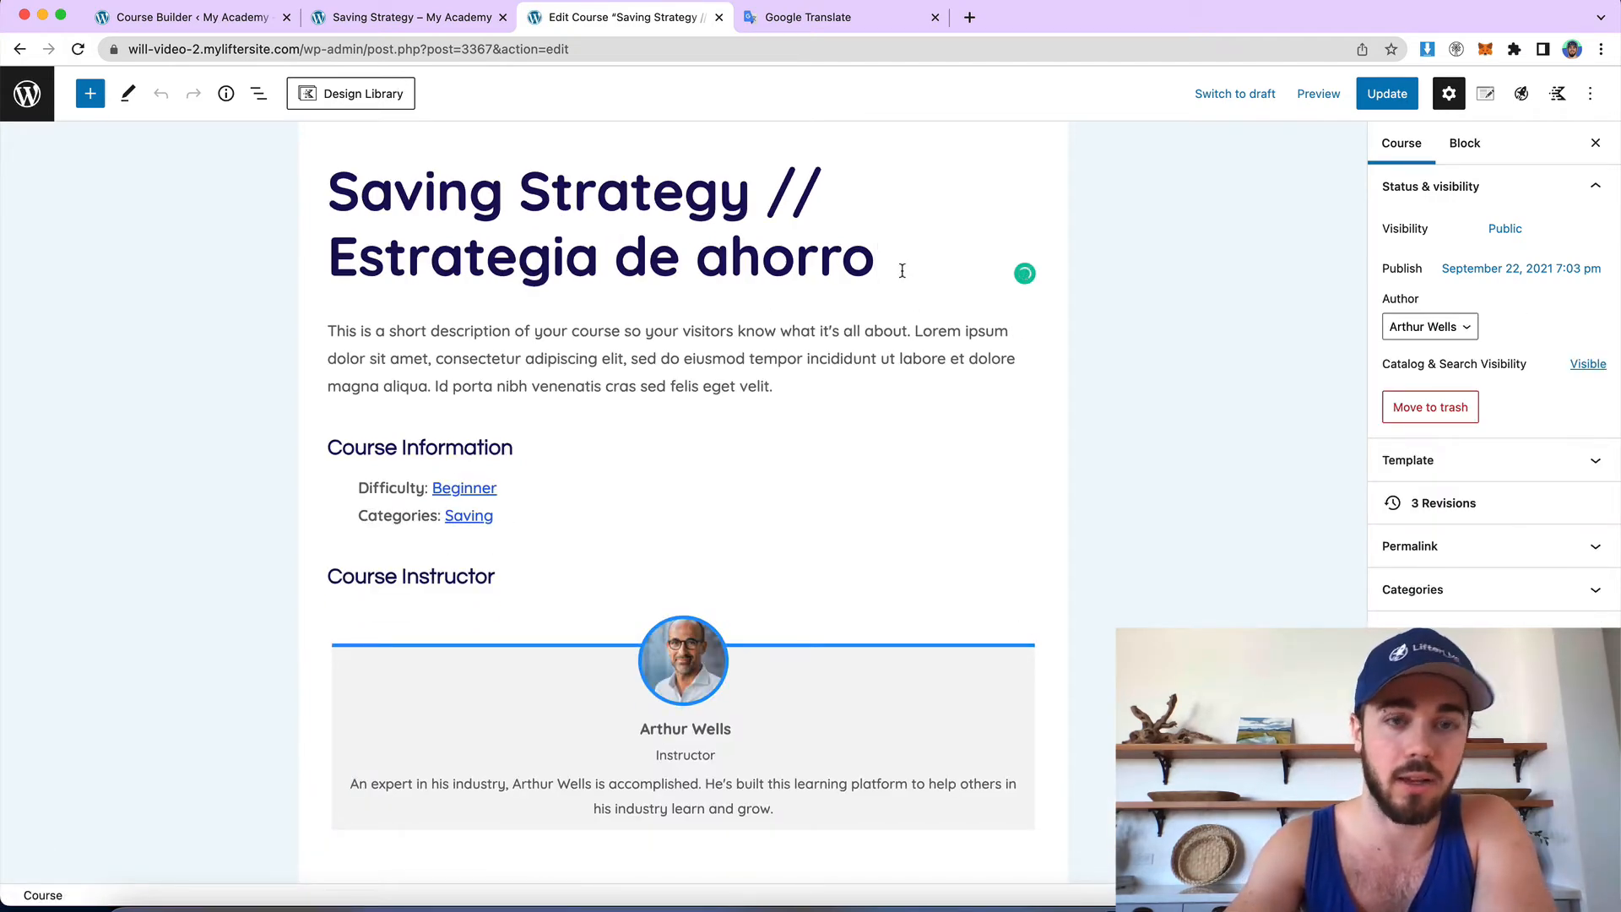
pyautogui.press('Return')
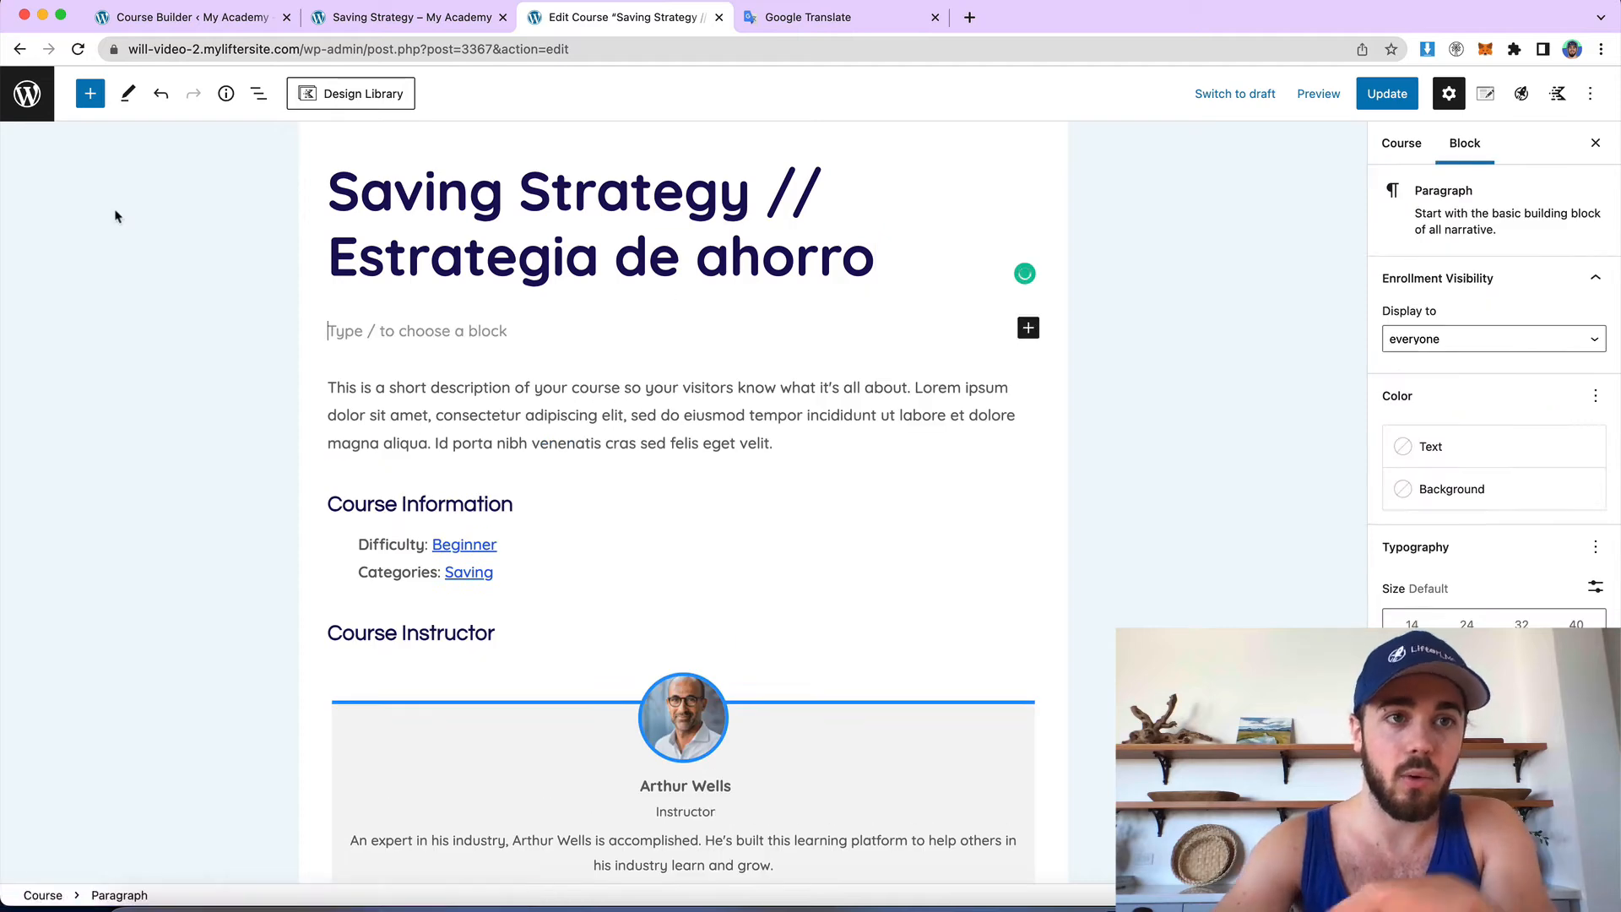
pyautogui.click(92, 105)
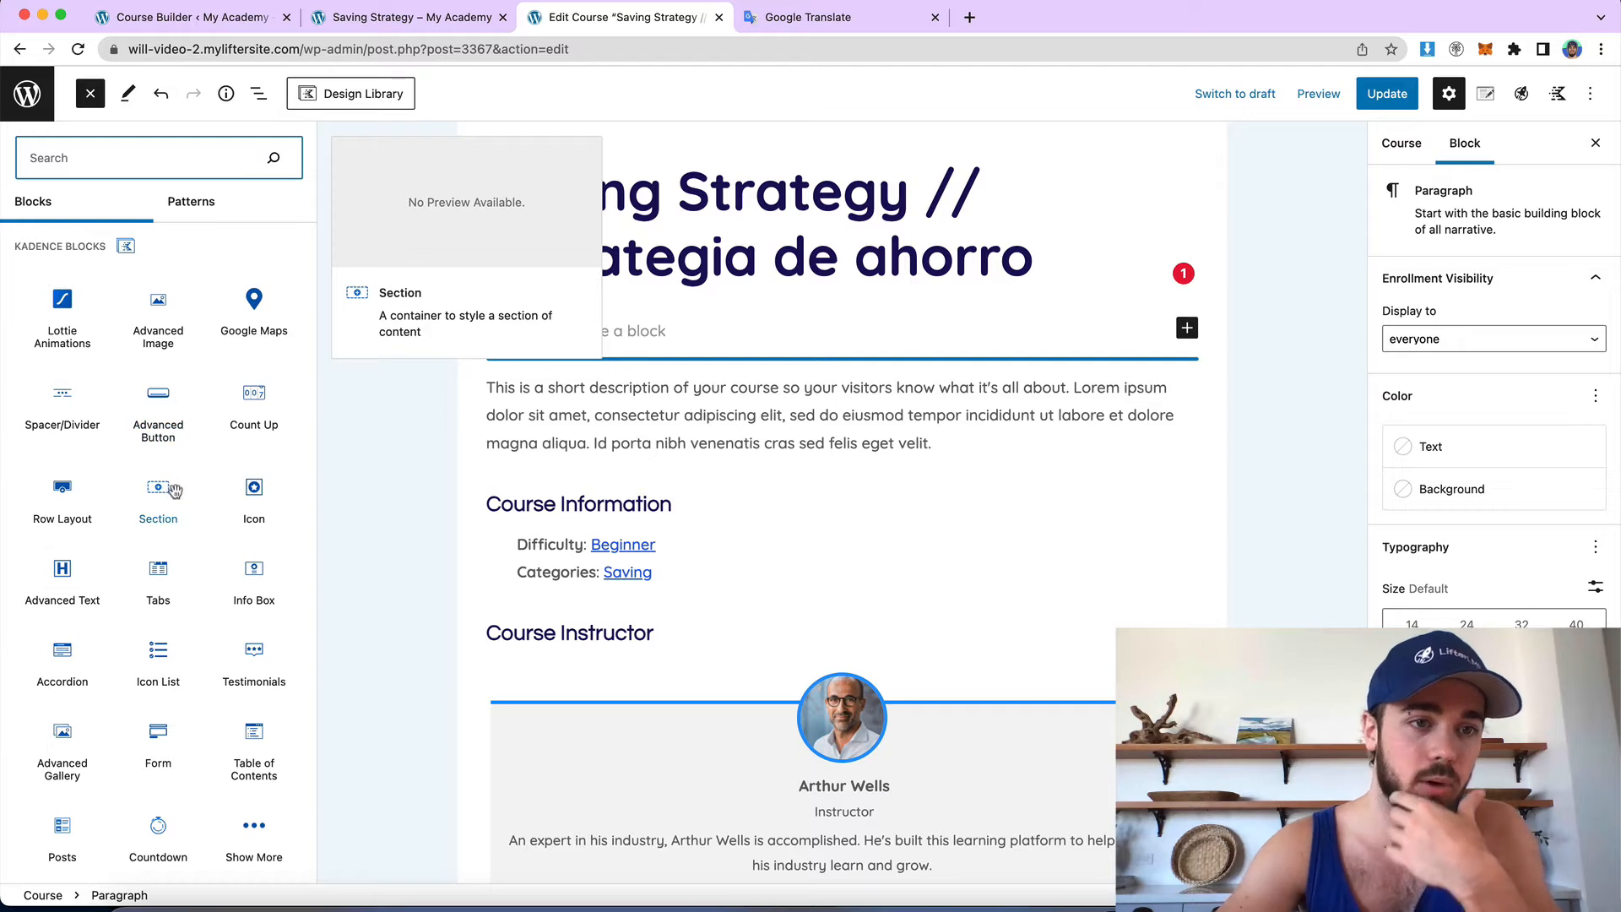
pyautogui.scroll(-1, 160, 514)
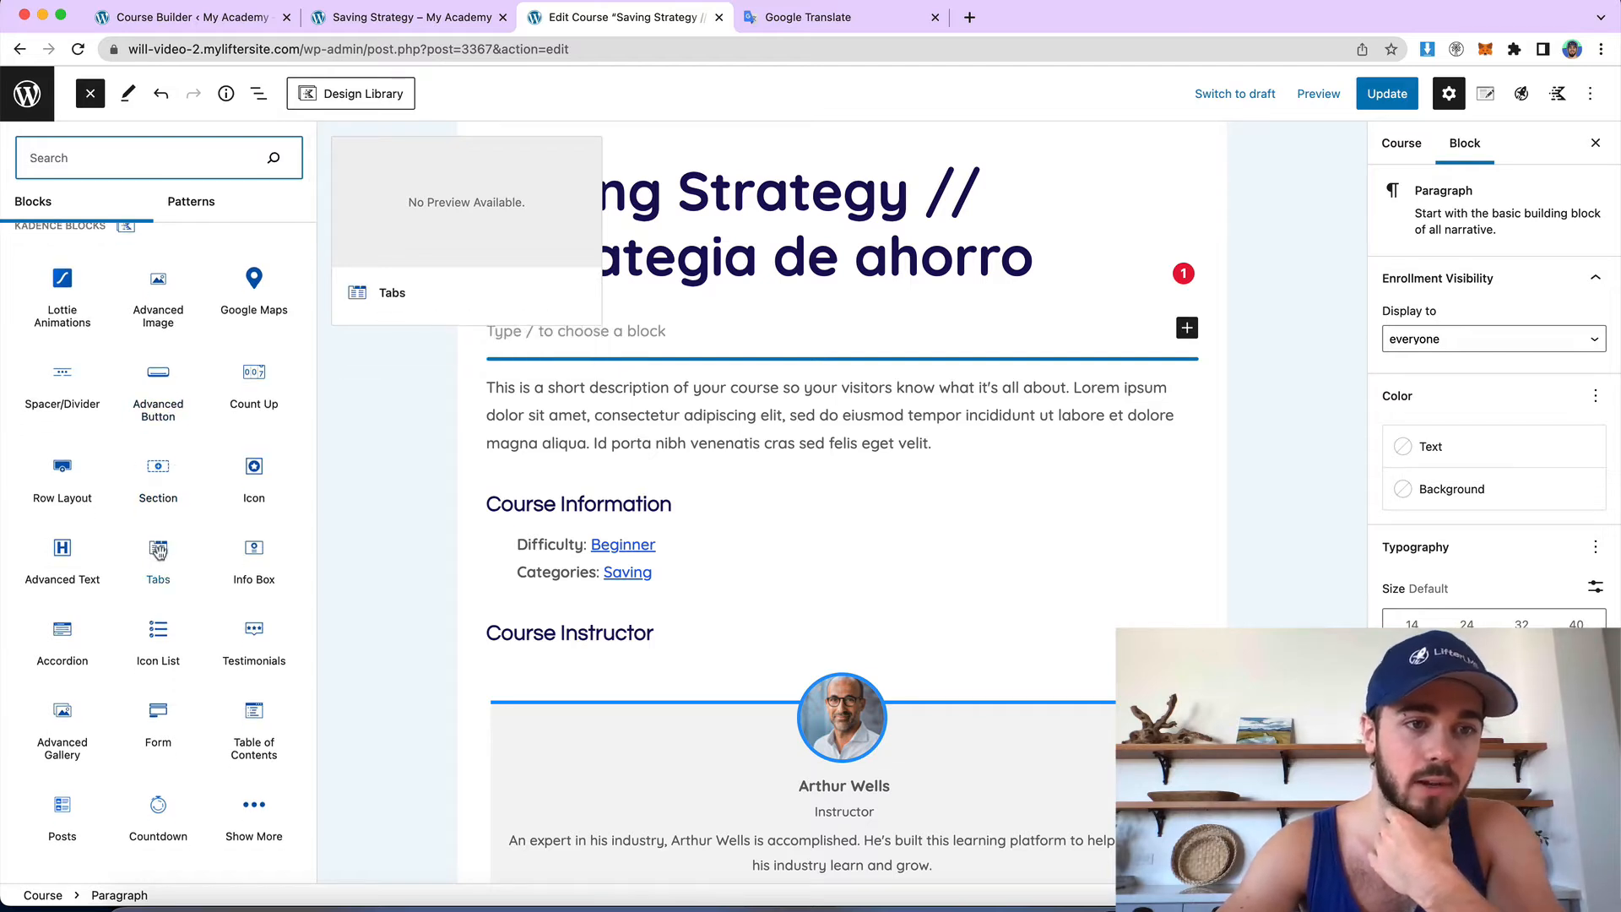
pyautogui.click(159, 552)
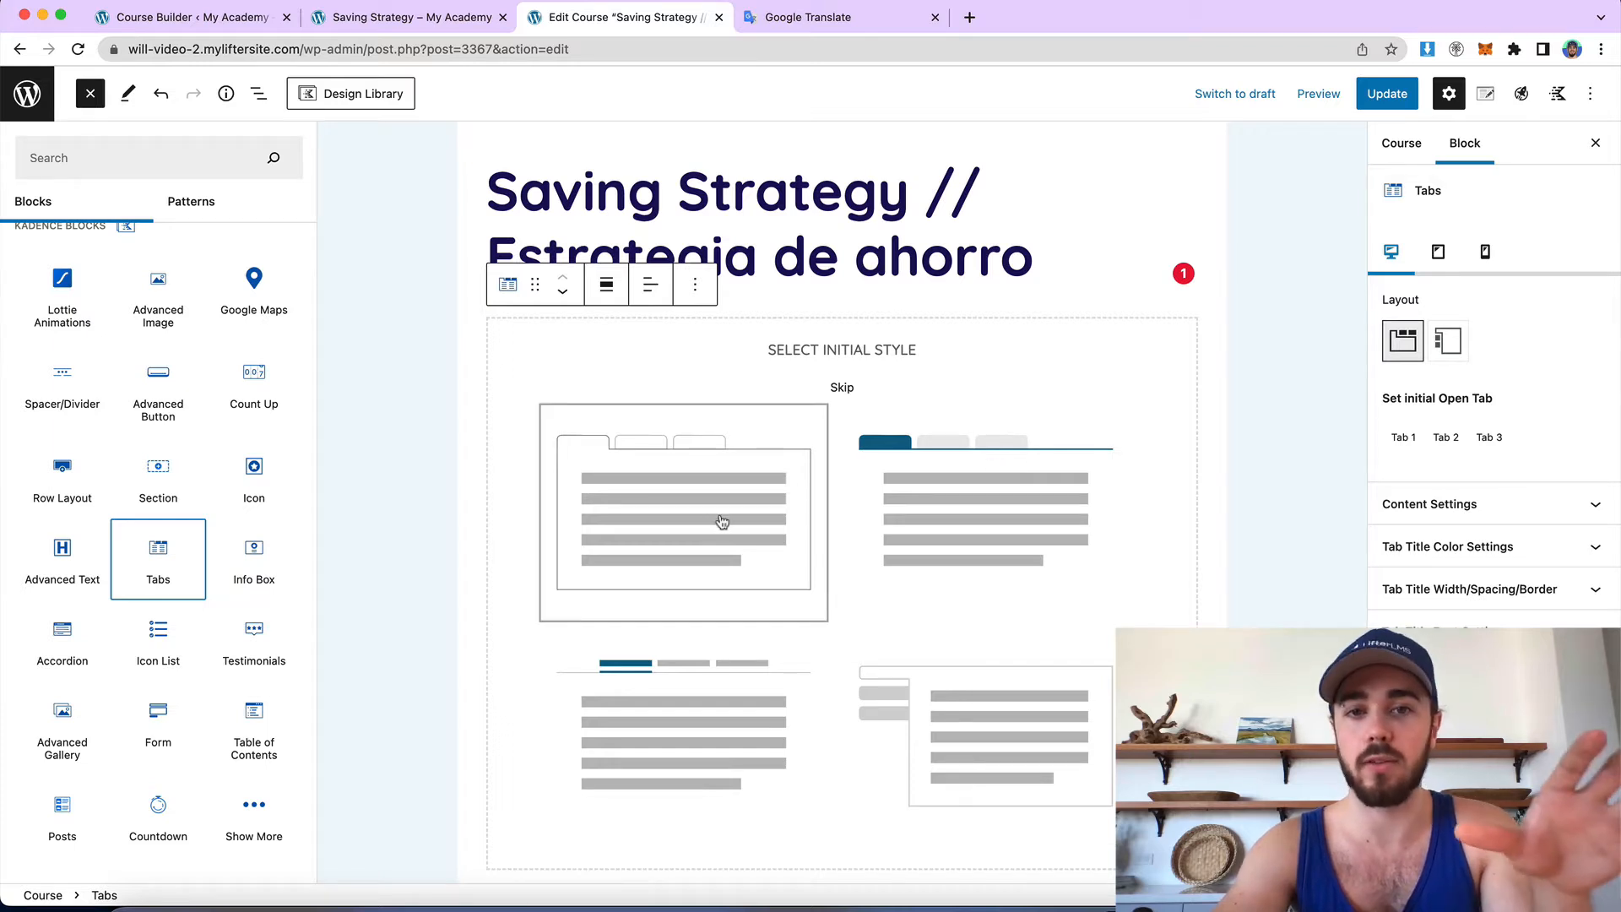
pyautogui.click(681, 487)
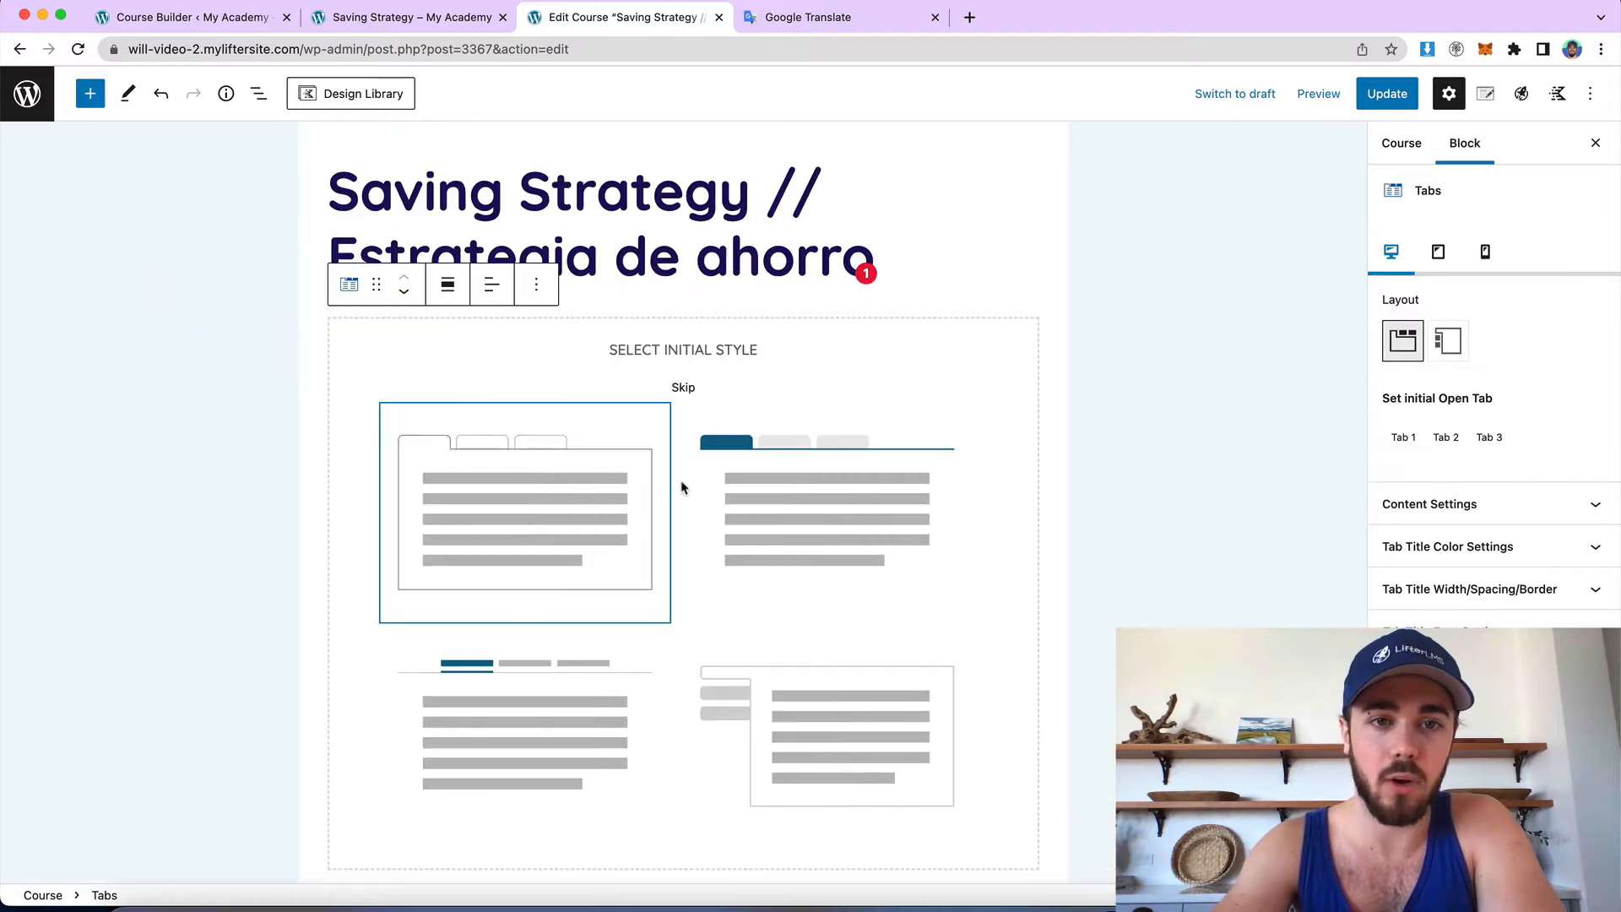
pyautogui.click(535, 492)
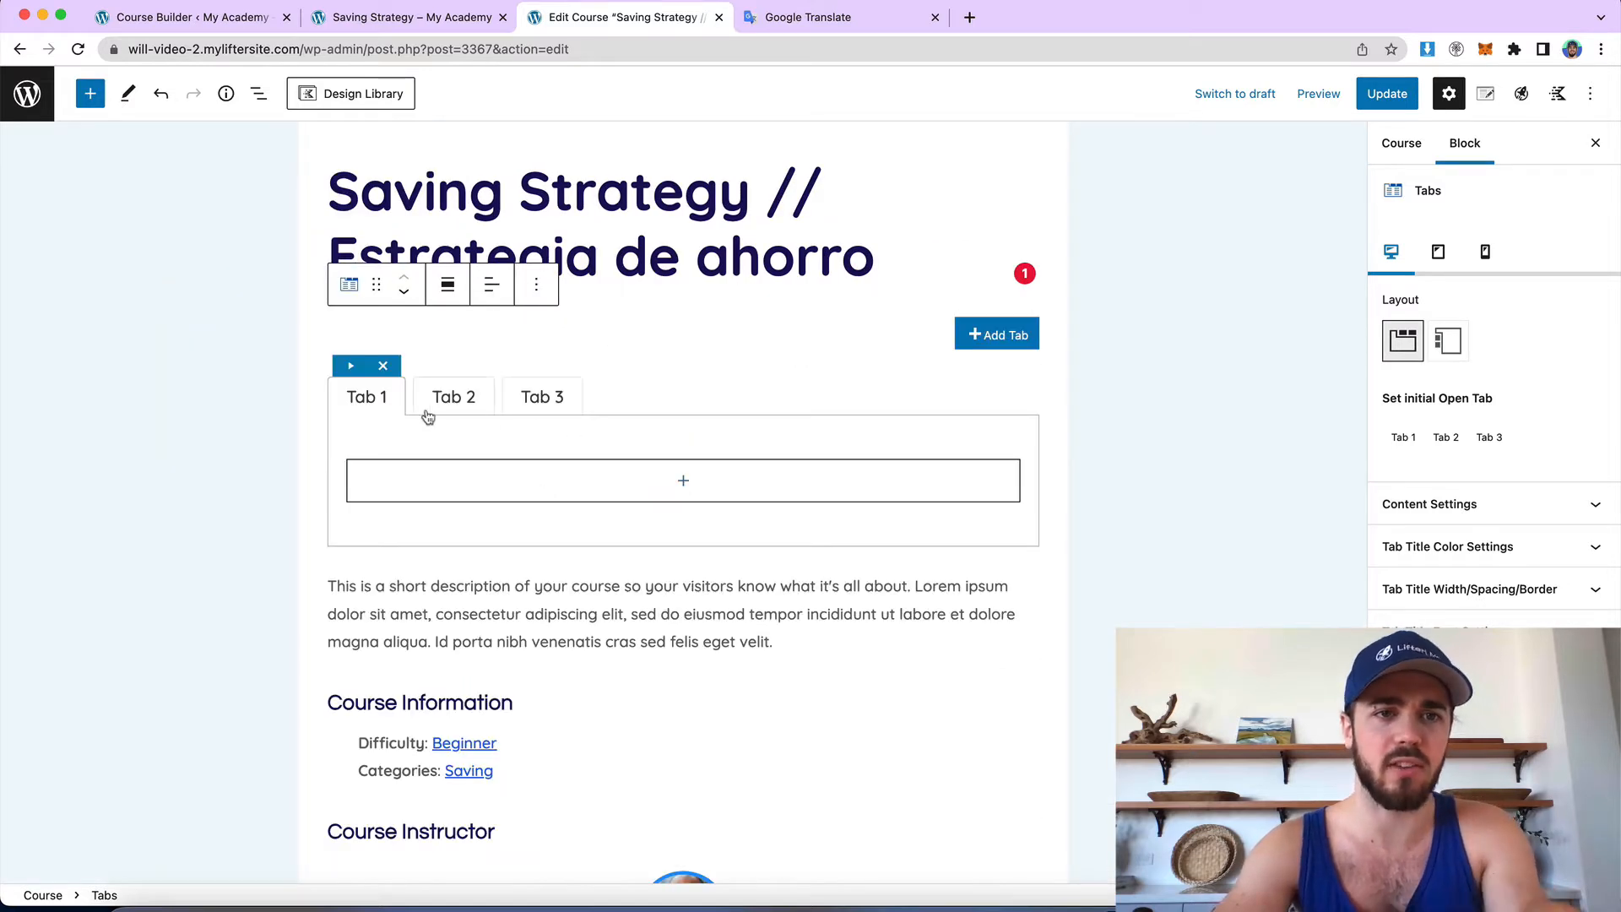
# Step: Rename the first tab of the Tabs block as English
pyautogui.click(556, 485)
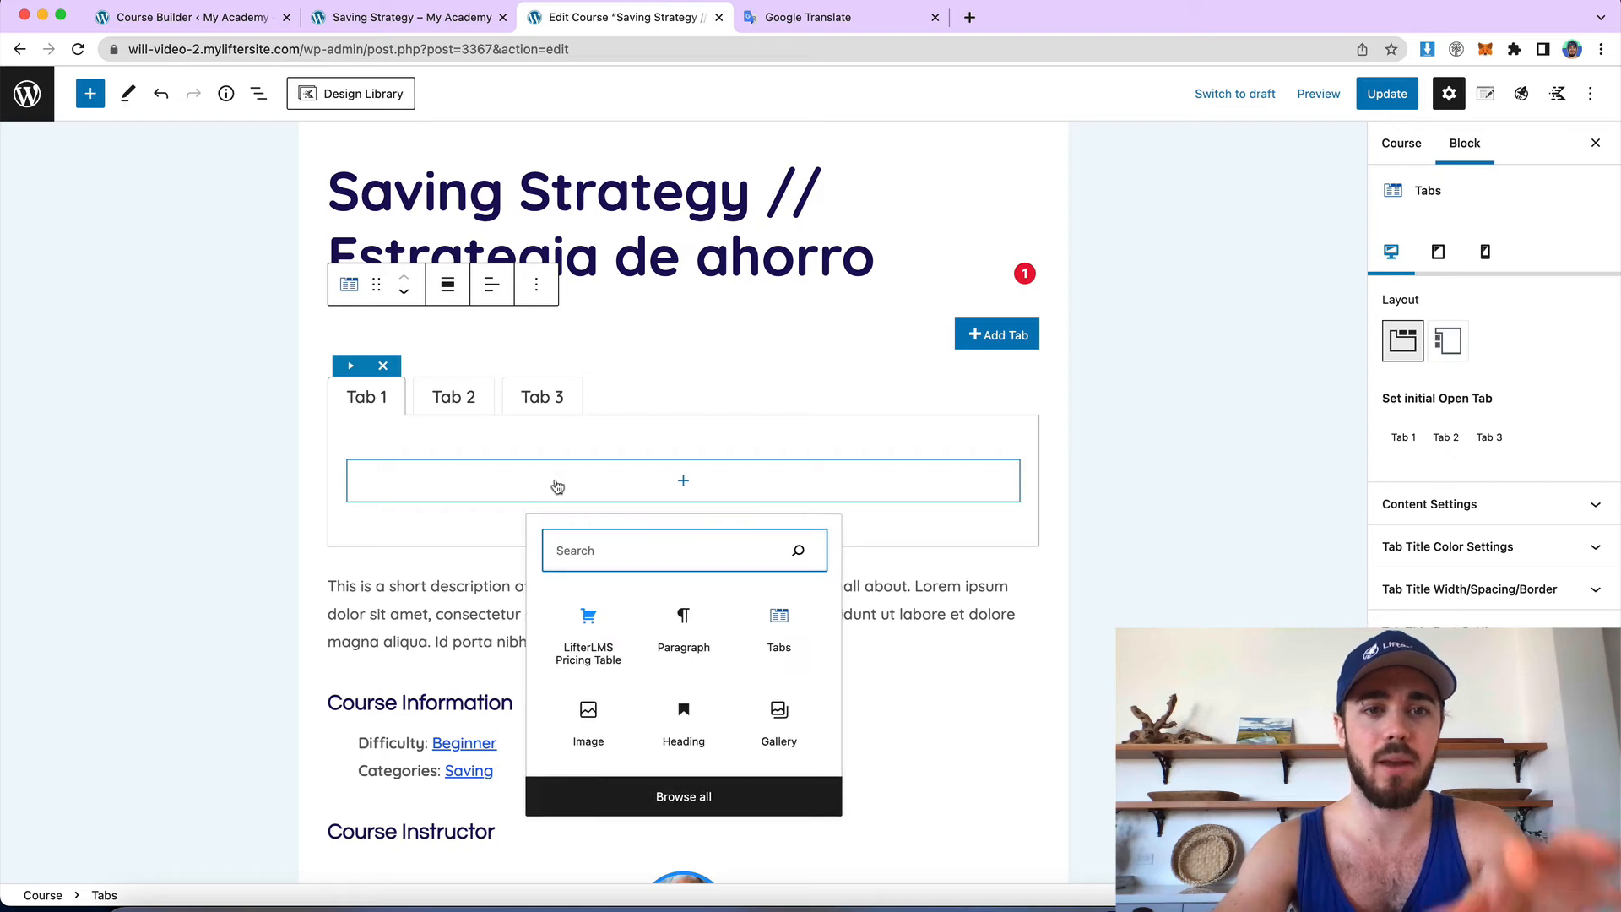
pyautogui.doubleClick(364, 398)
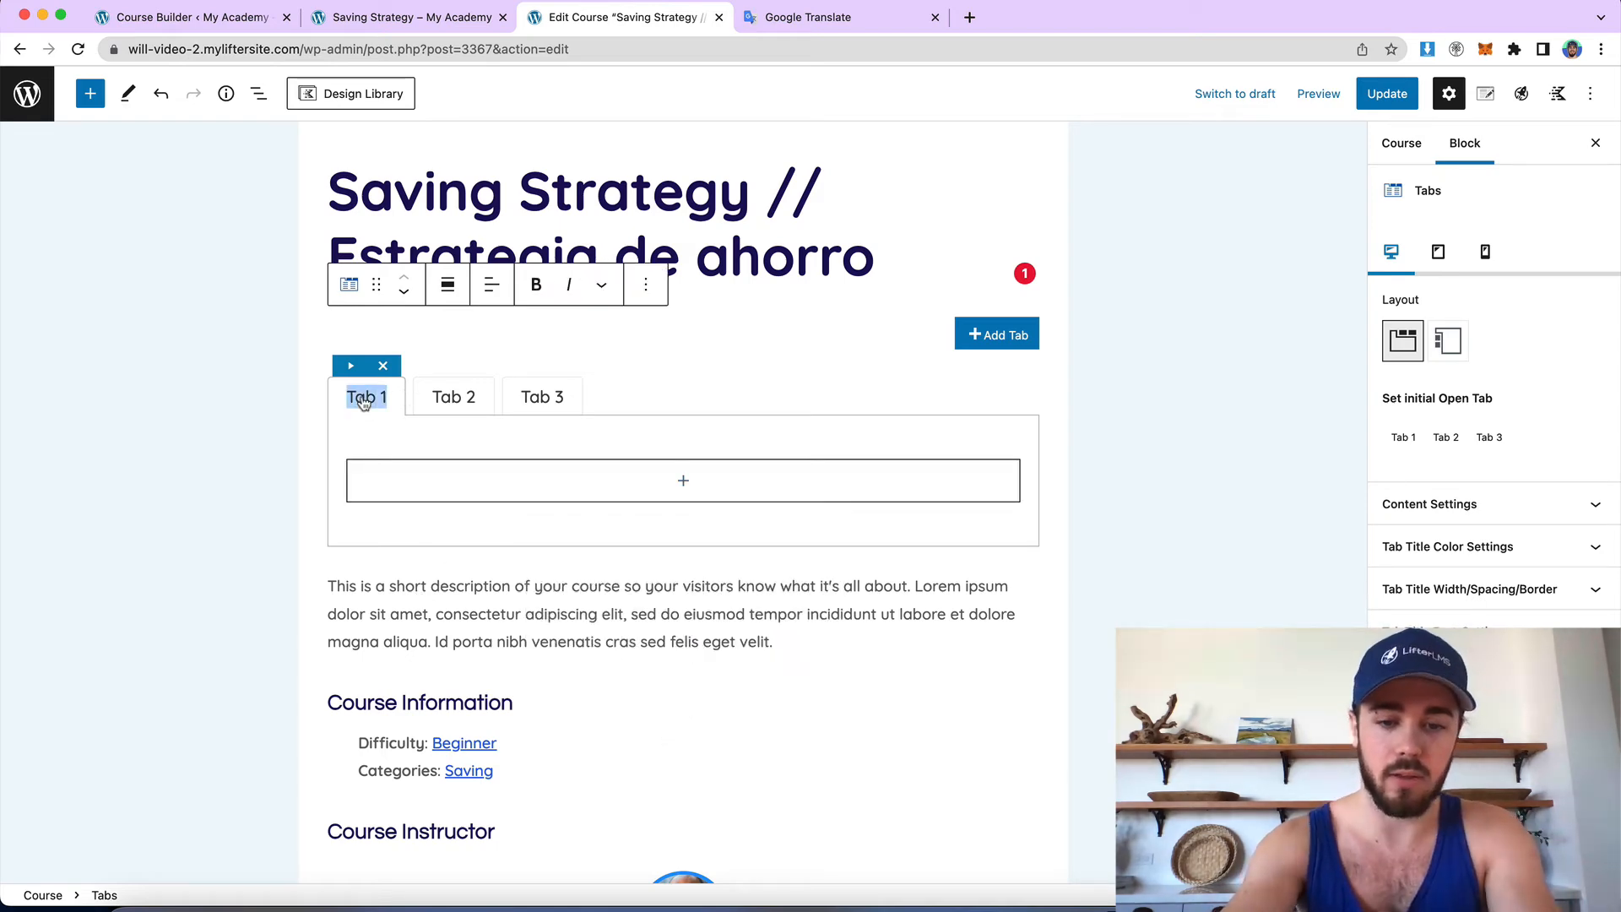
pyautogui.write('English')
# Step: Translate the word "spanish" into Spanish with Google Translate and copy the masculine form for the second tab's title
pyautogui.tripleClick(474, 399)
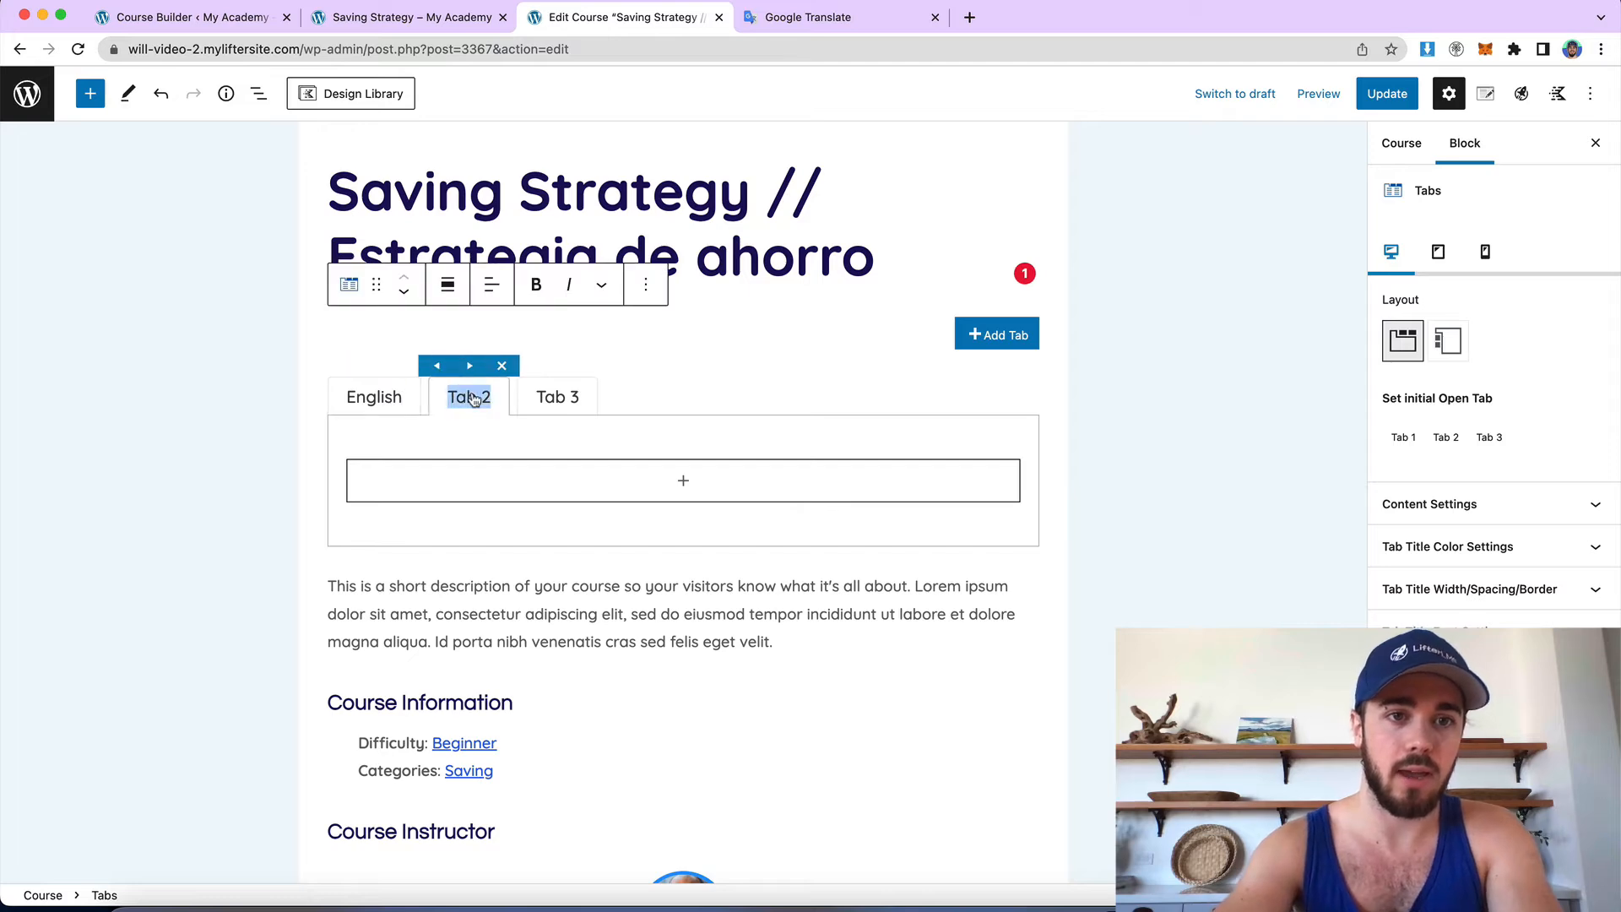
pyautogui.click(813, 17)
pyautogui.press('super+a')
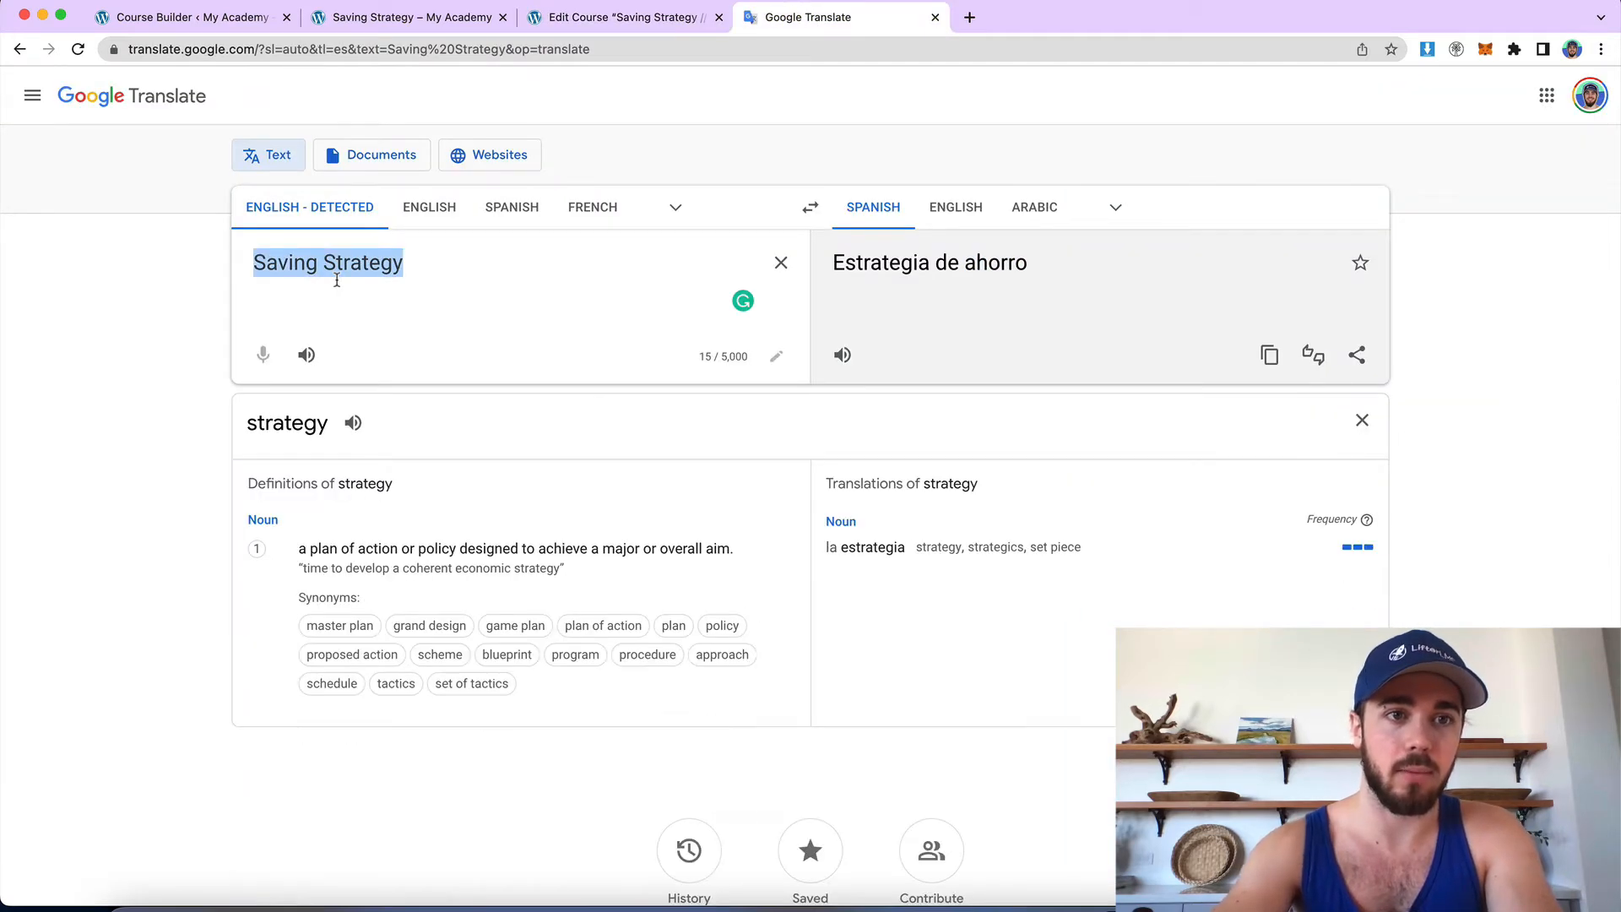
pyautogui.write('spanish')
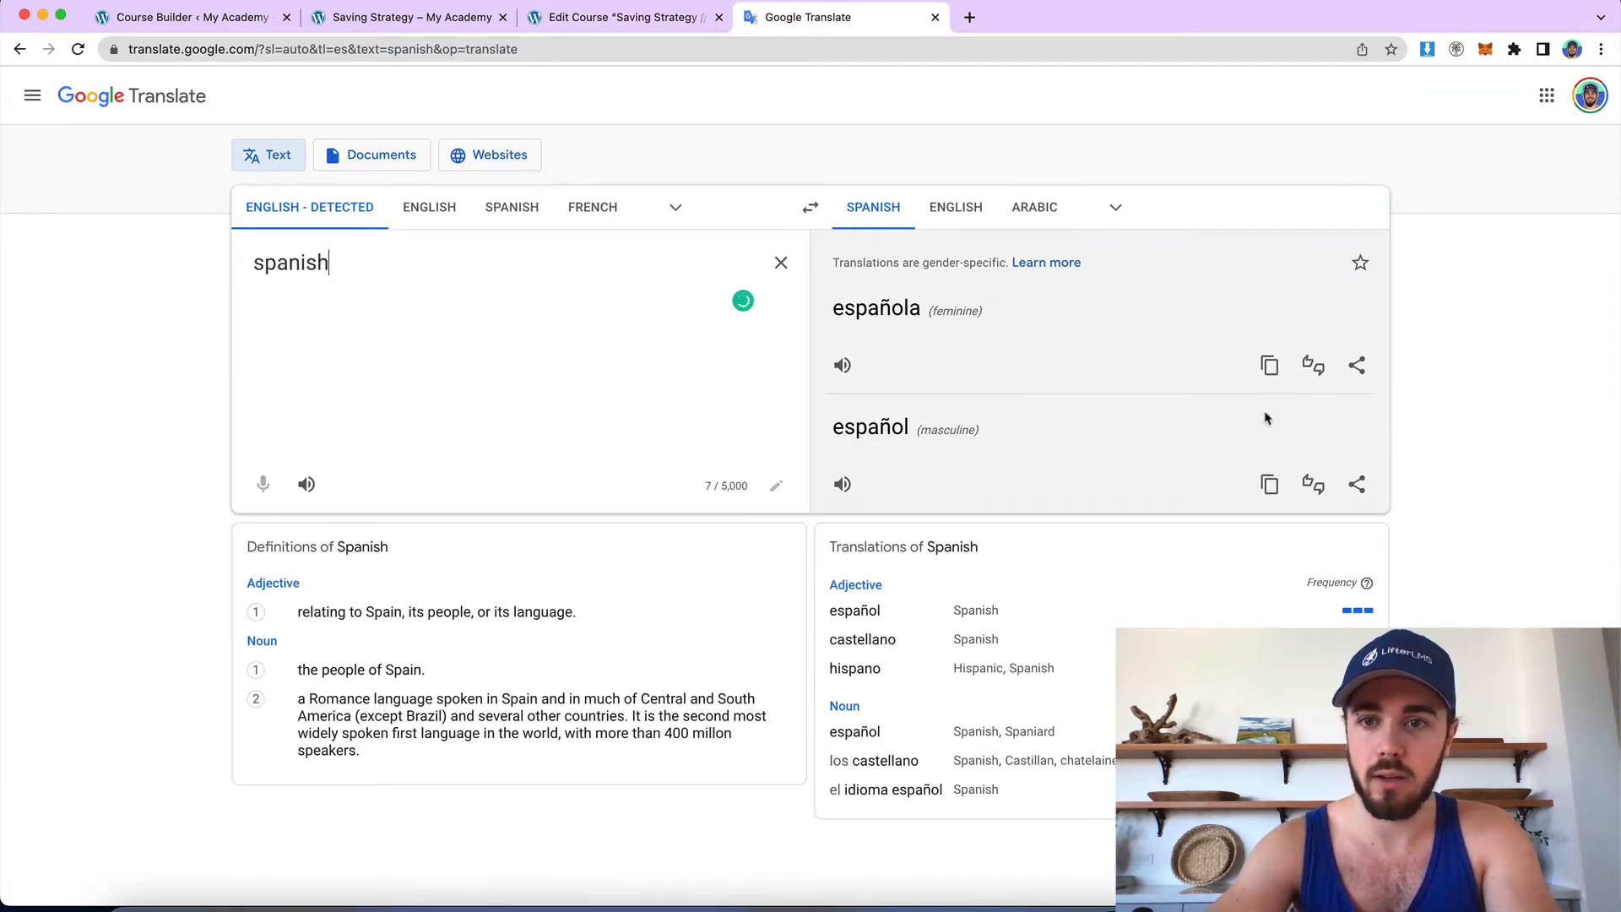
pyautogui.click(1269, 364)
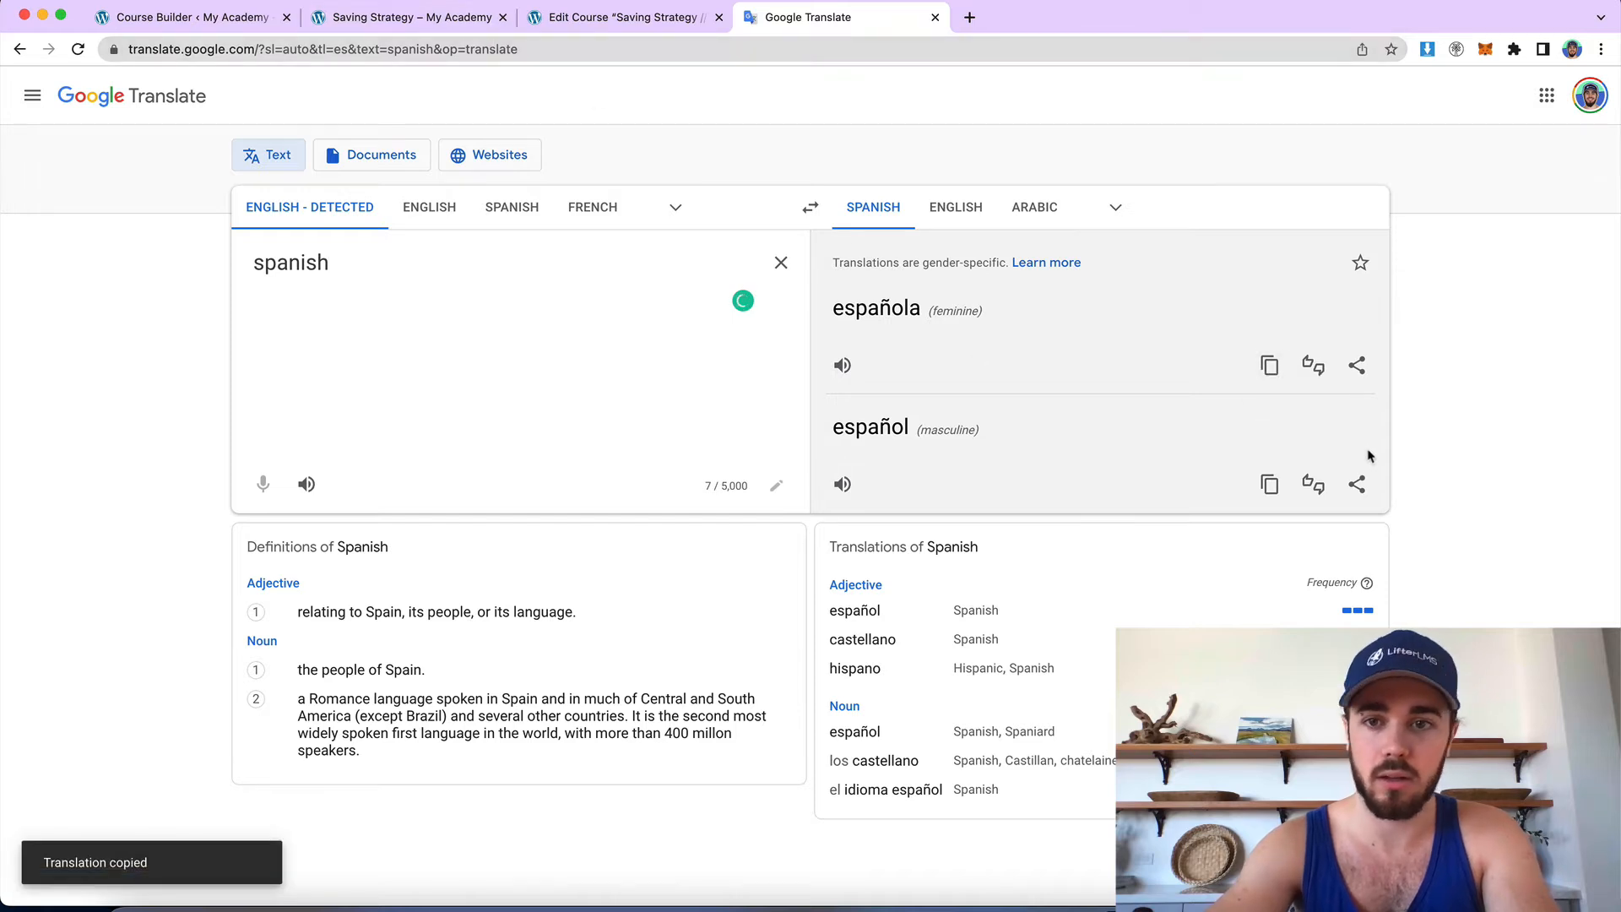
pyautogui.click(1272, 497)
# Step: In the course editor, rename the second tab as Español with a capital E, and delete Tab 3
pyautogui.click(619, 49)
pyautogui.press('super+v')
pyautogui.press('super+a')
pyautogui.click(577, 22)
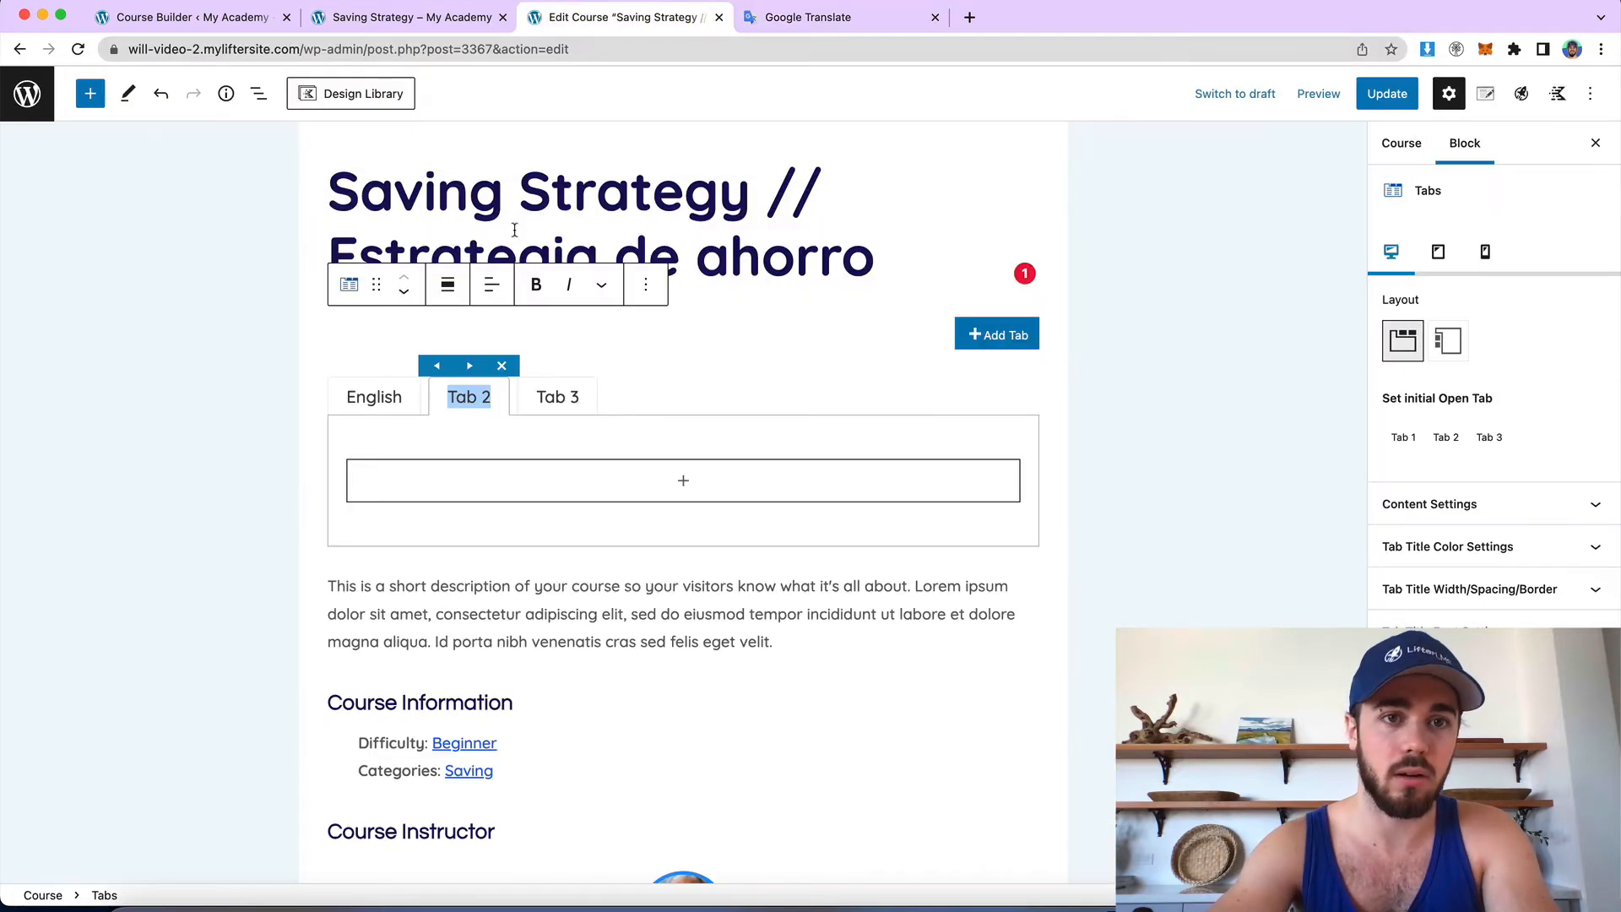
pyautogui.press('super+v')
pyautogui.click(456, 403)
pyautogui.press('BackSpace')
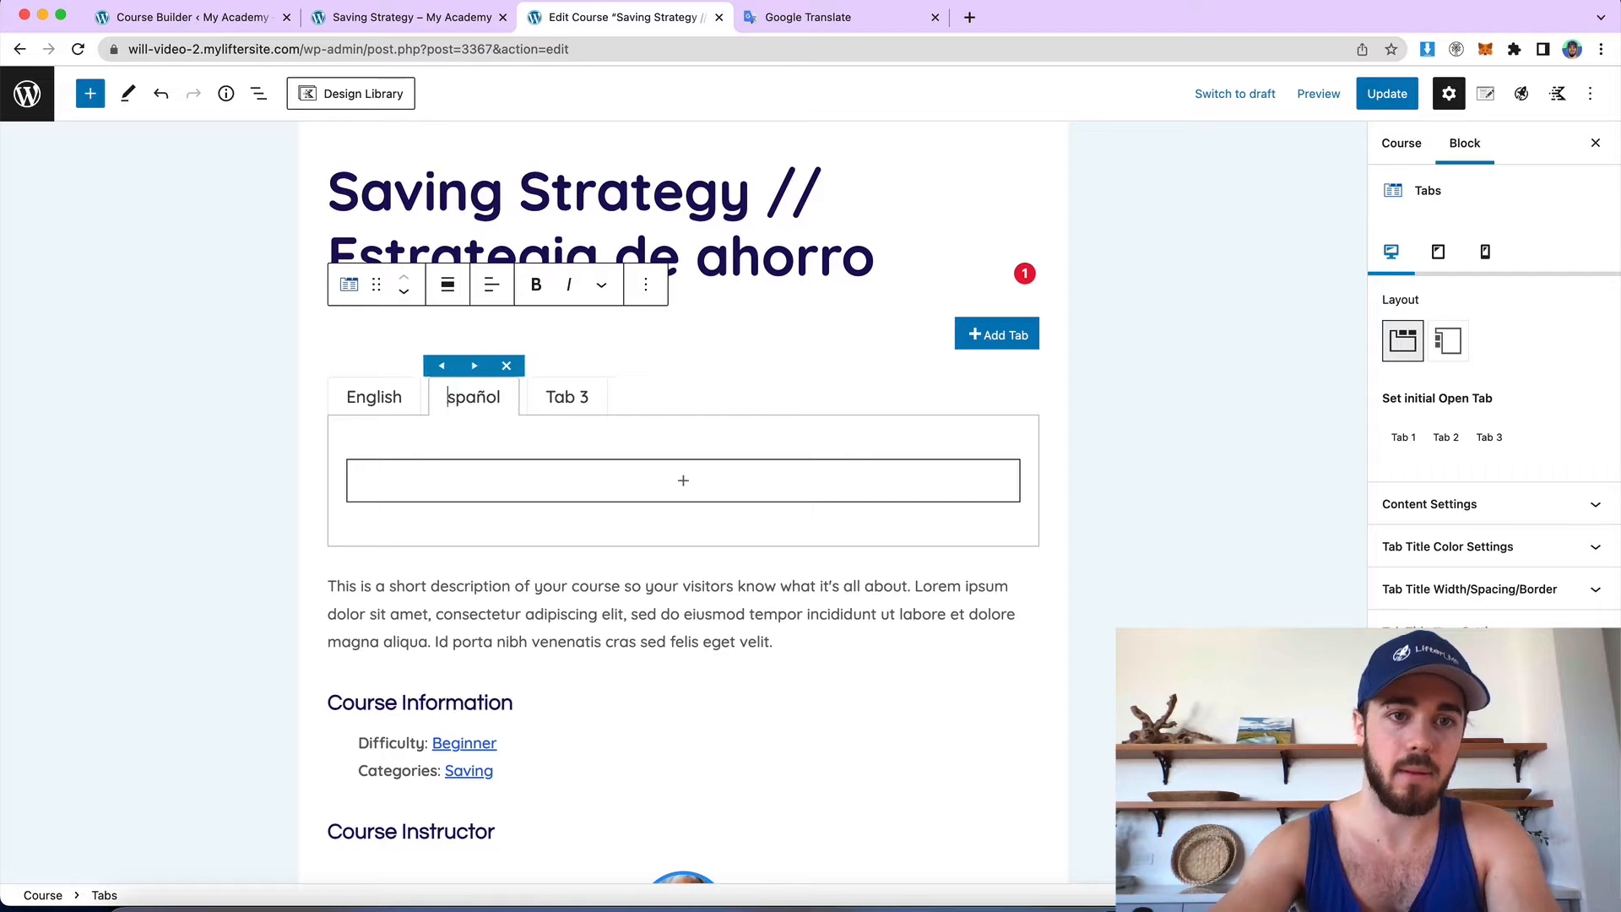
pyautogui.write('E')
pyautogui.click(585, 399)
pyautogui.click(592, 369)
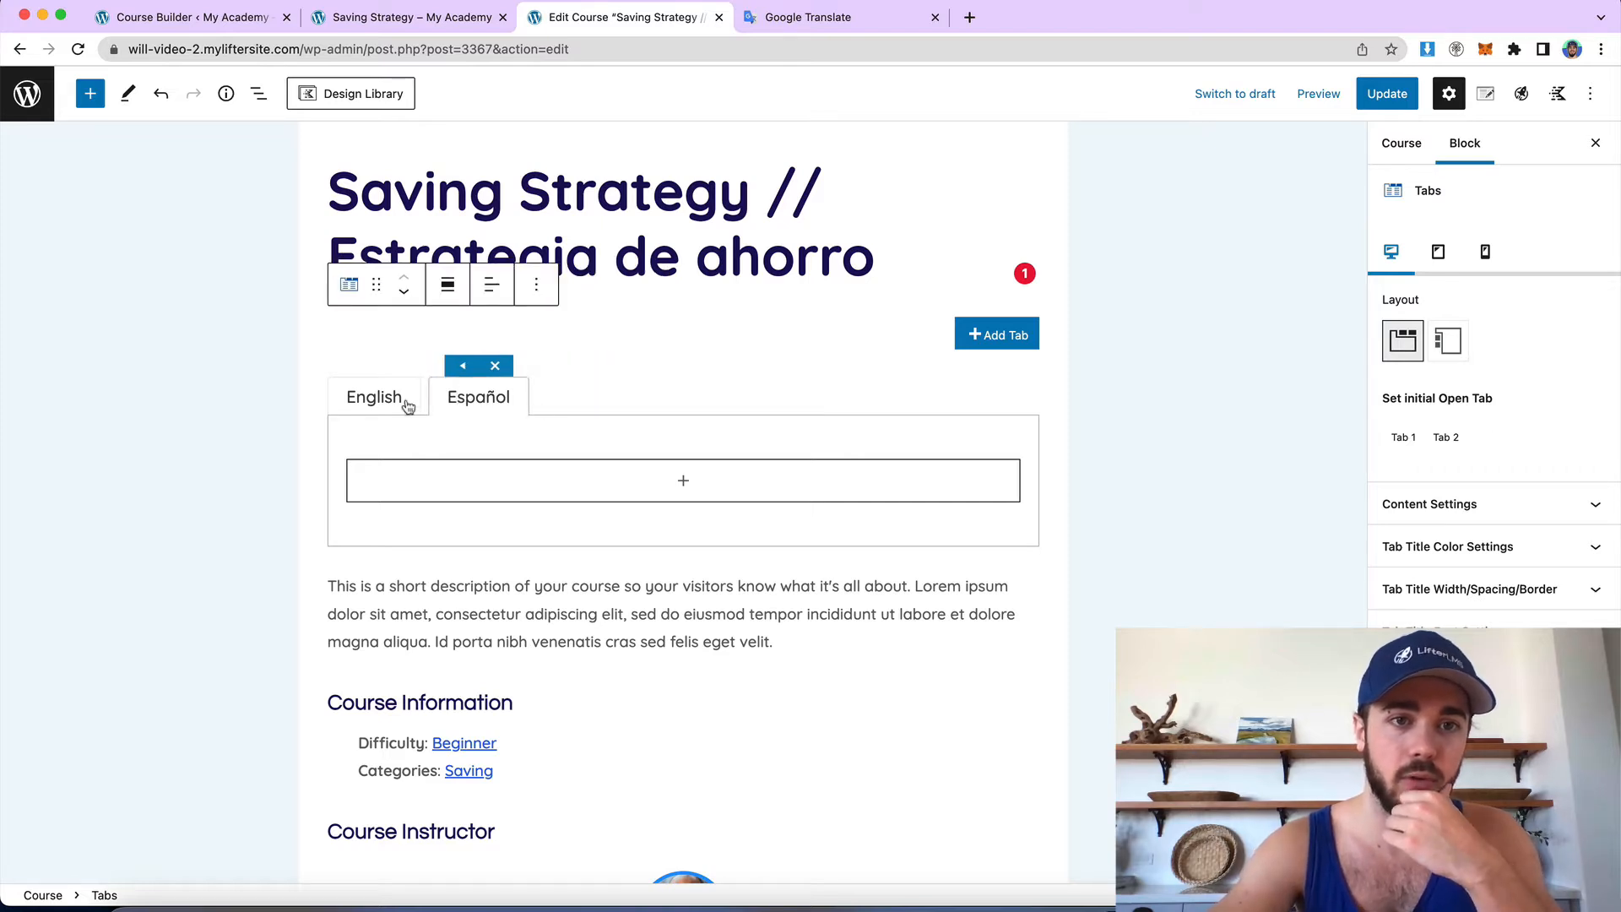
# Step: Copy the course description paragraph below the tabs and paste it into a new Paragraph block inside the Español tab
pyautogui.click(440, 591)
pyautogui.tripleClick(476, 607)
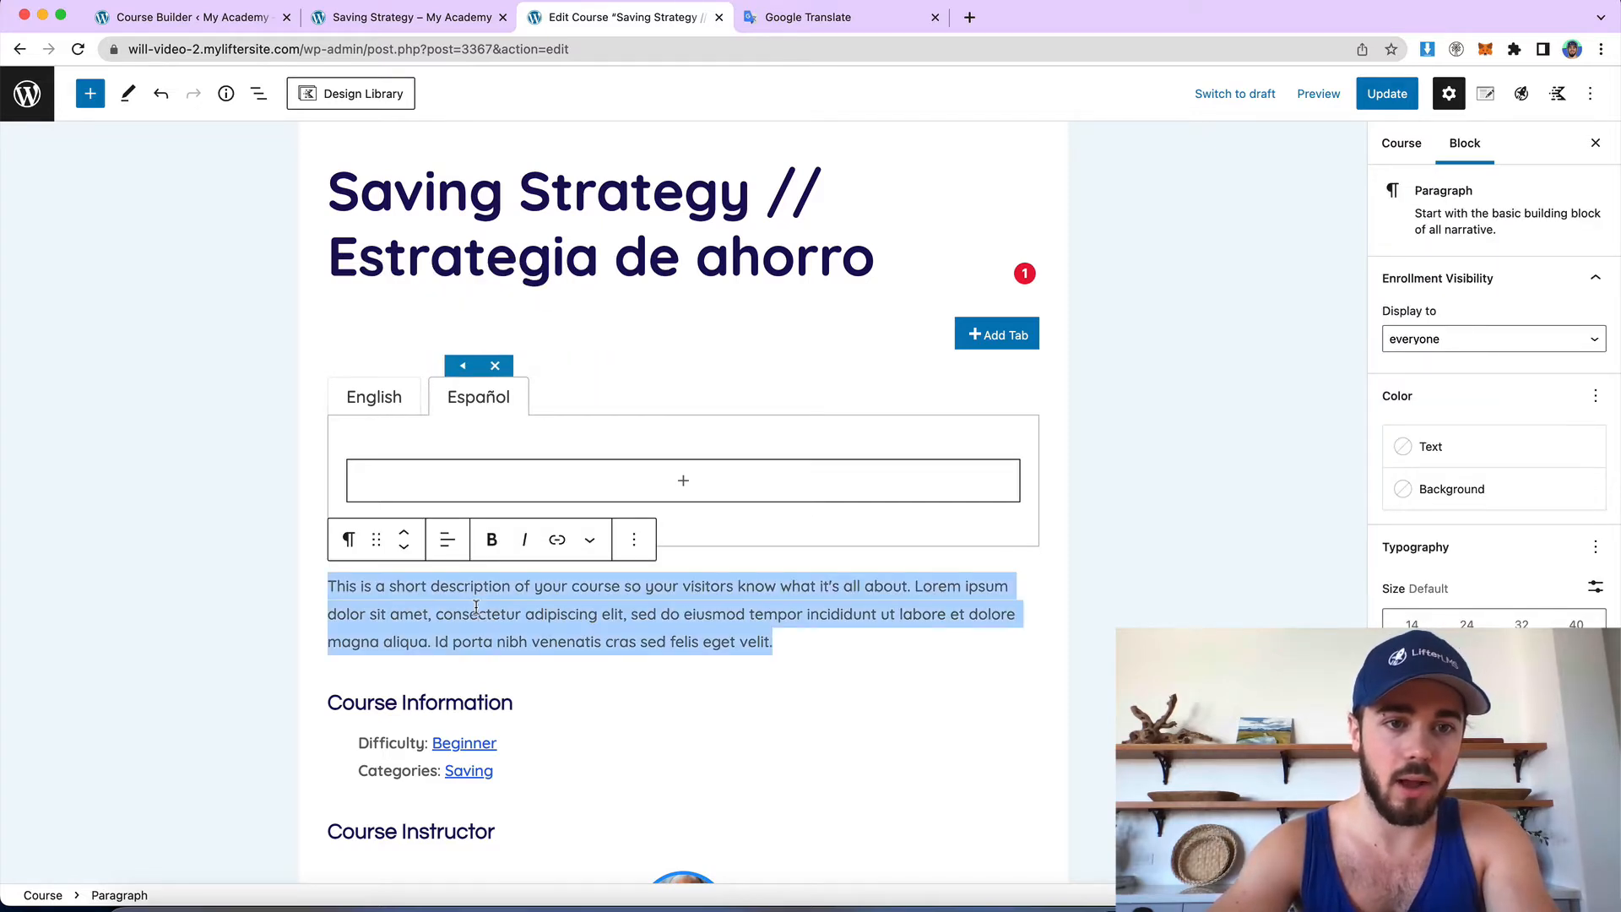
pyautogui.click(508, 500)
pyautogui.write('para')
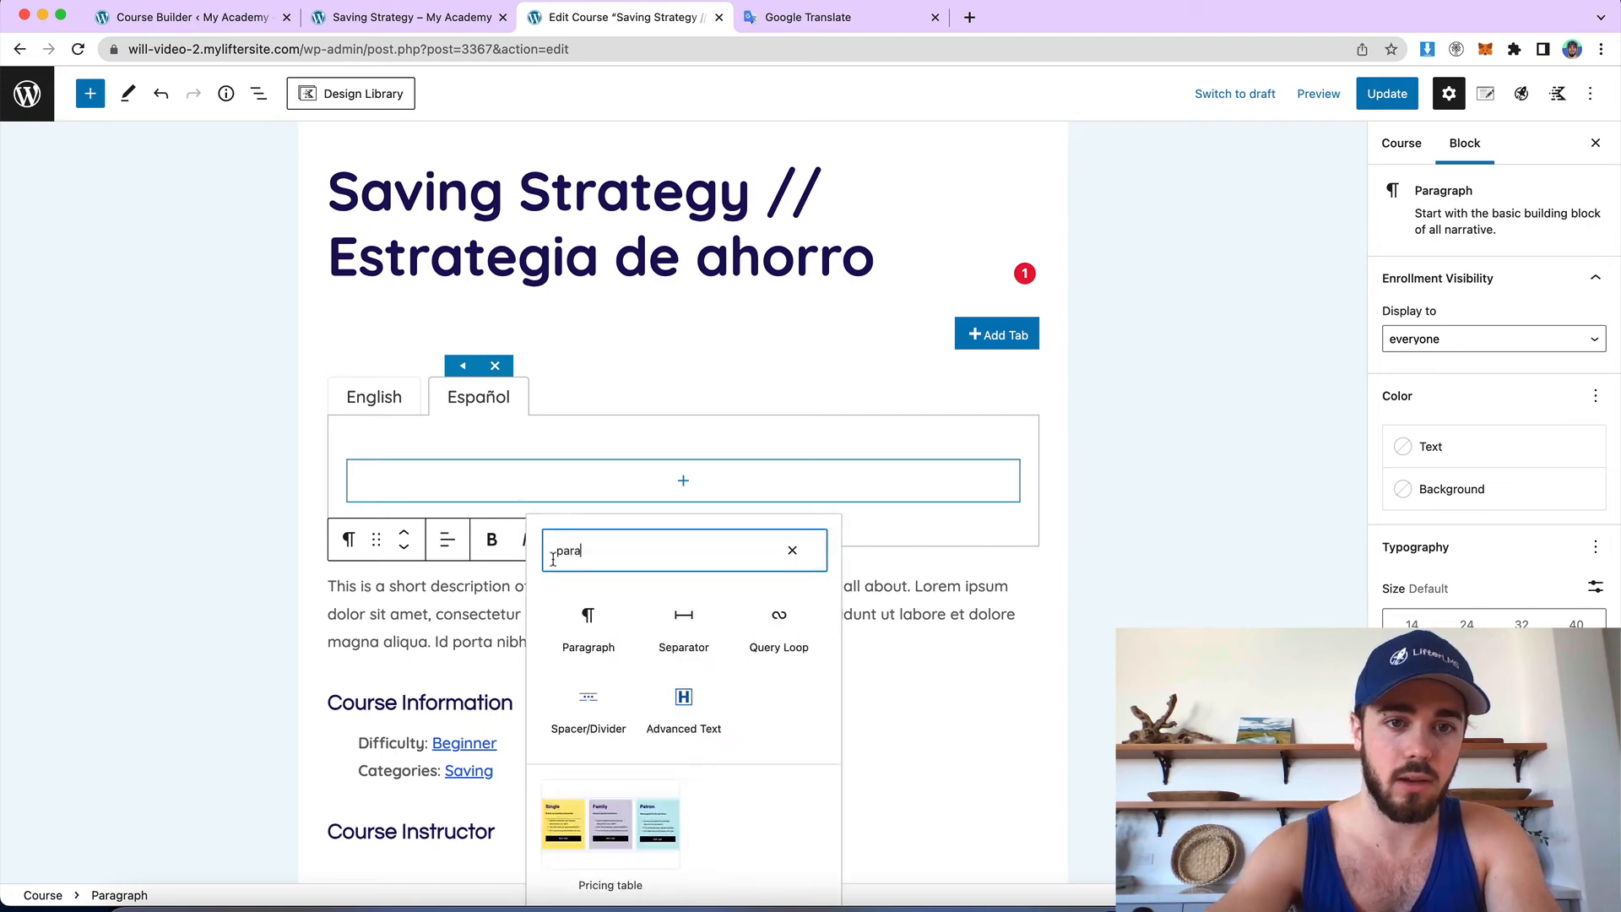
pyautogui.click(596, 649)
pyautogui.hotkey('ctrl', 'v')
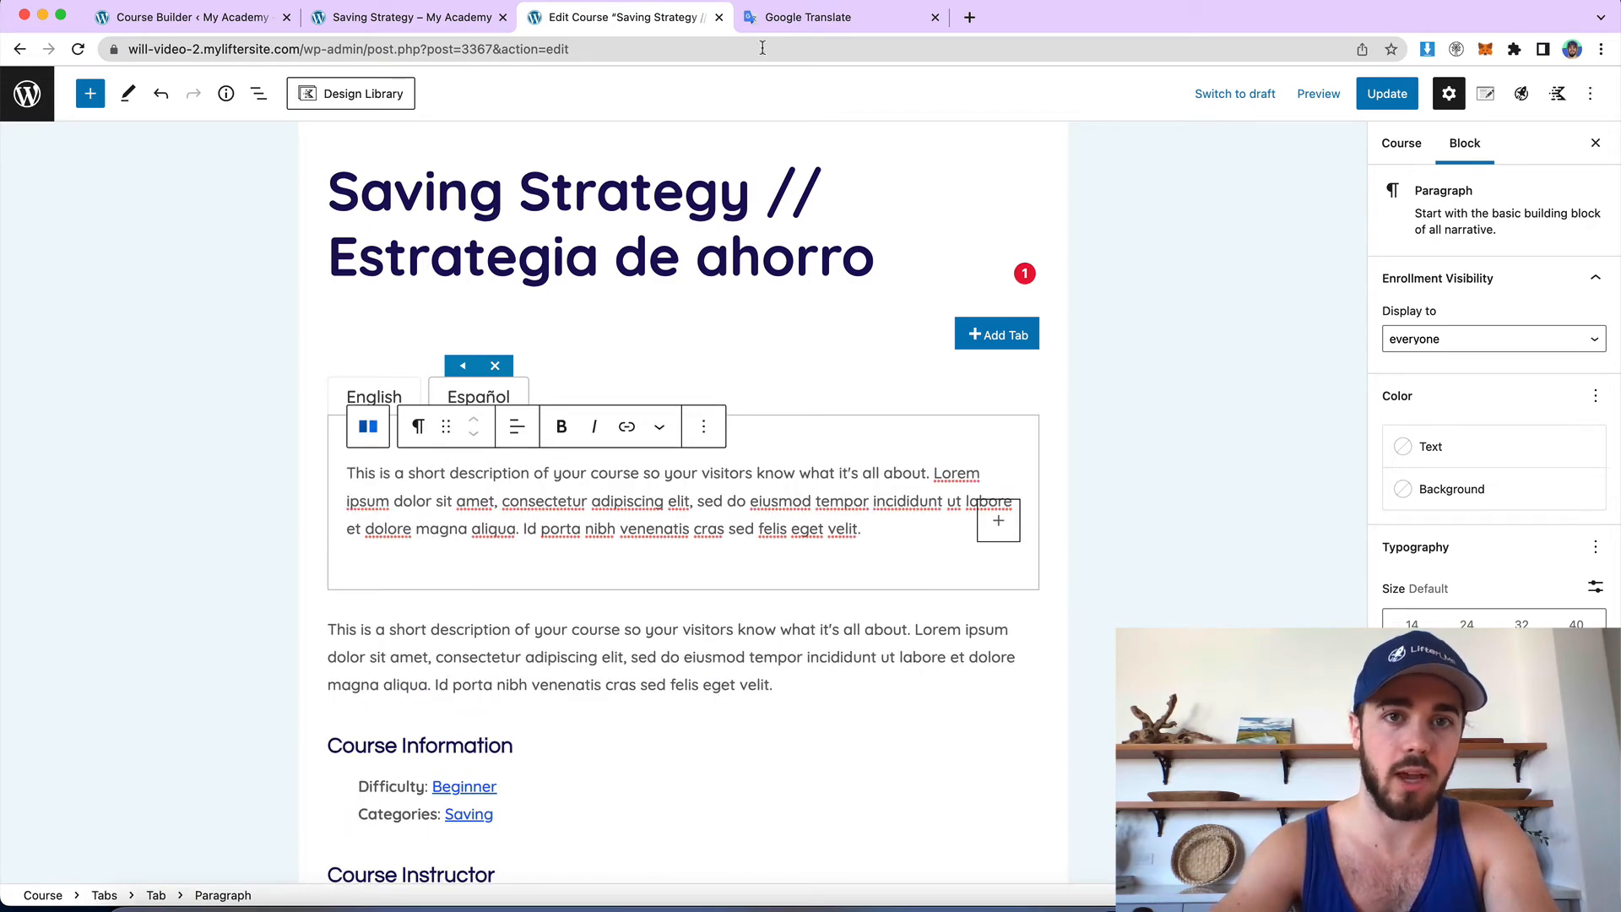
# Step: Switch to Google Translate, translate the copied course description into Spanish and copy the translation
pyautogui.click(802, 18)
pyautogui.click(510, 285)
pyautogui.hotkey('ctrl', 'a')
pyautogui.hotkey('ctrl', 'v')
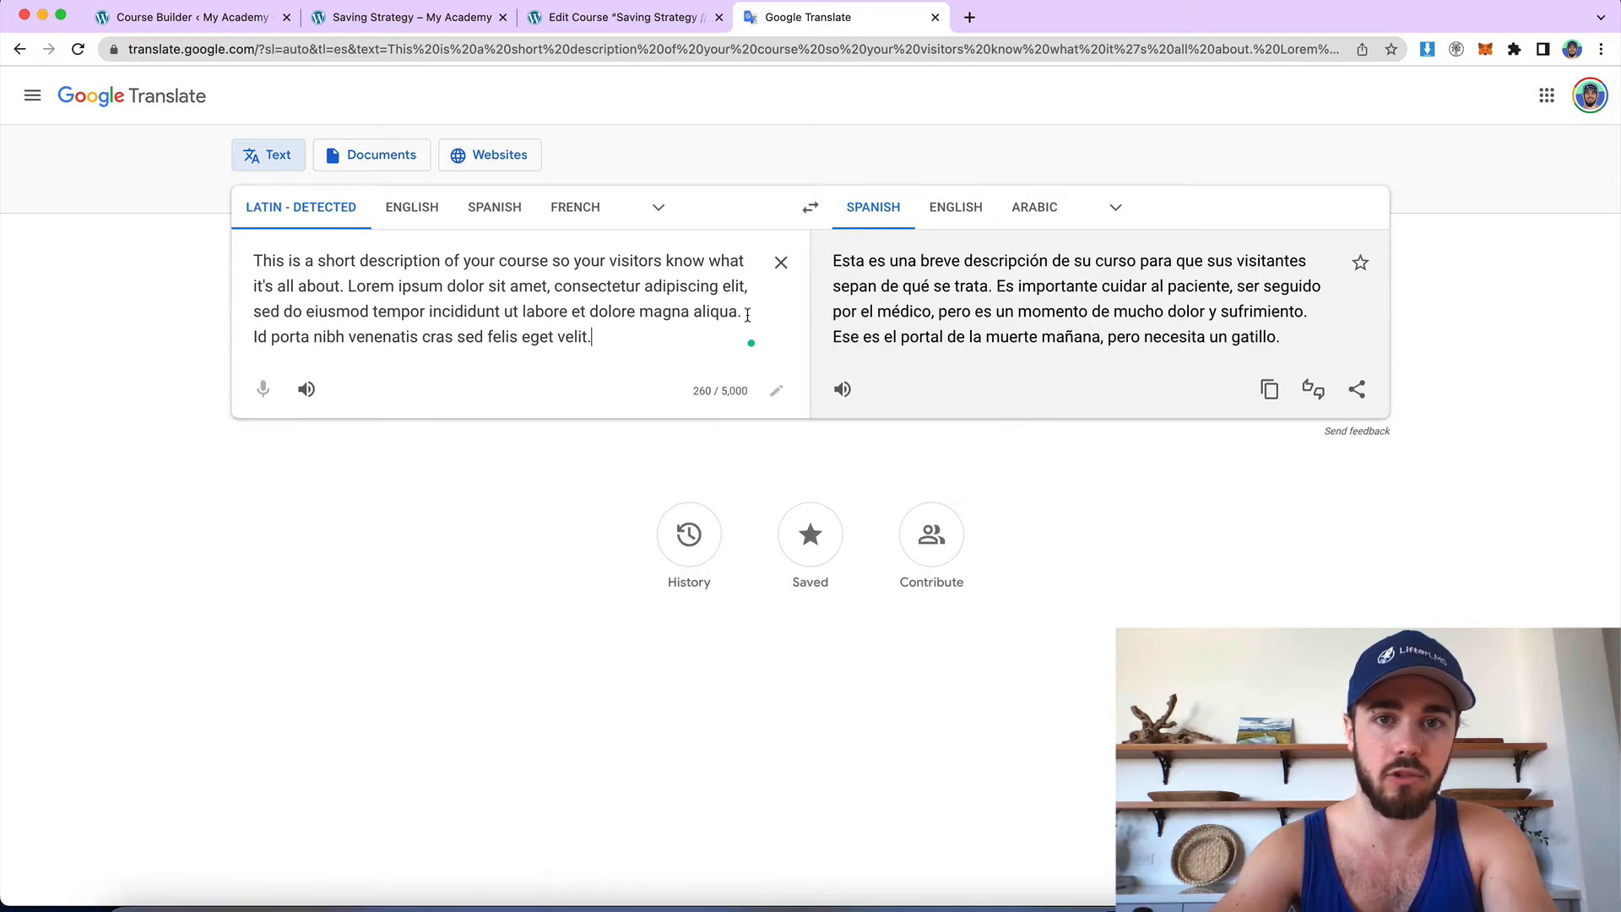
pyautogui.click(1269, 390)
# Step: Back in the course editor, replace the English paragraph in the Español tab with the copied Spanish translation
pyautogui.click(534, 17)
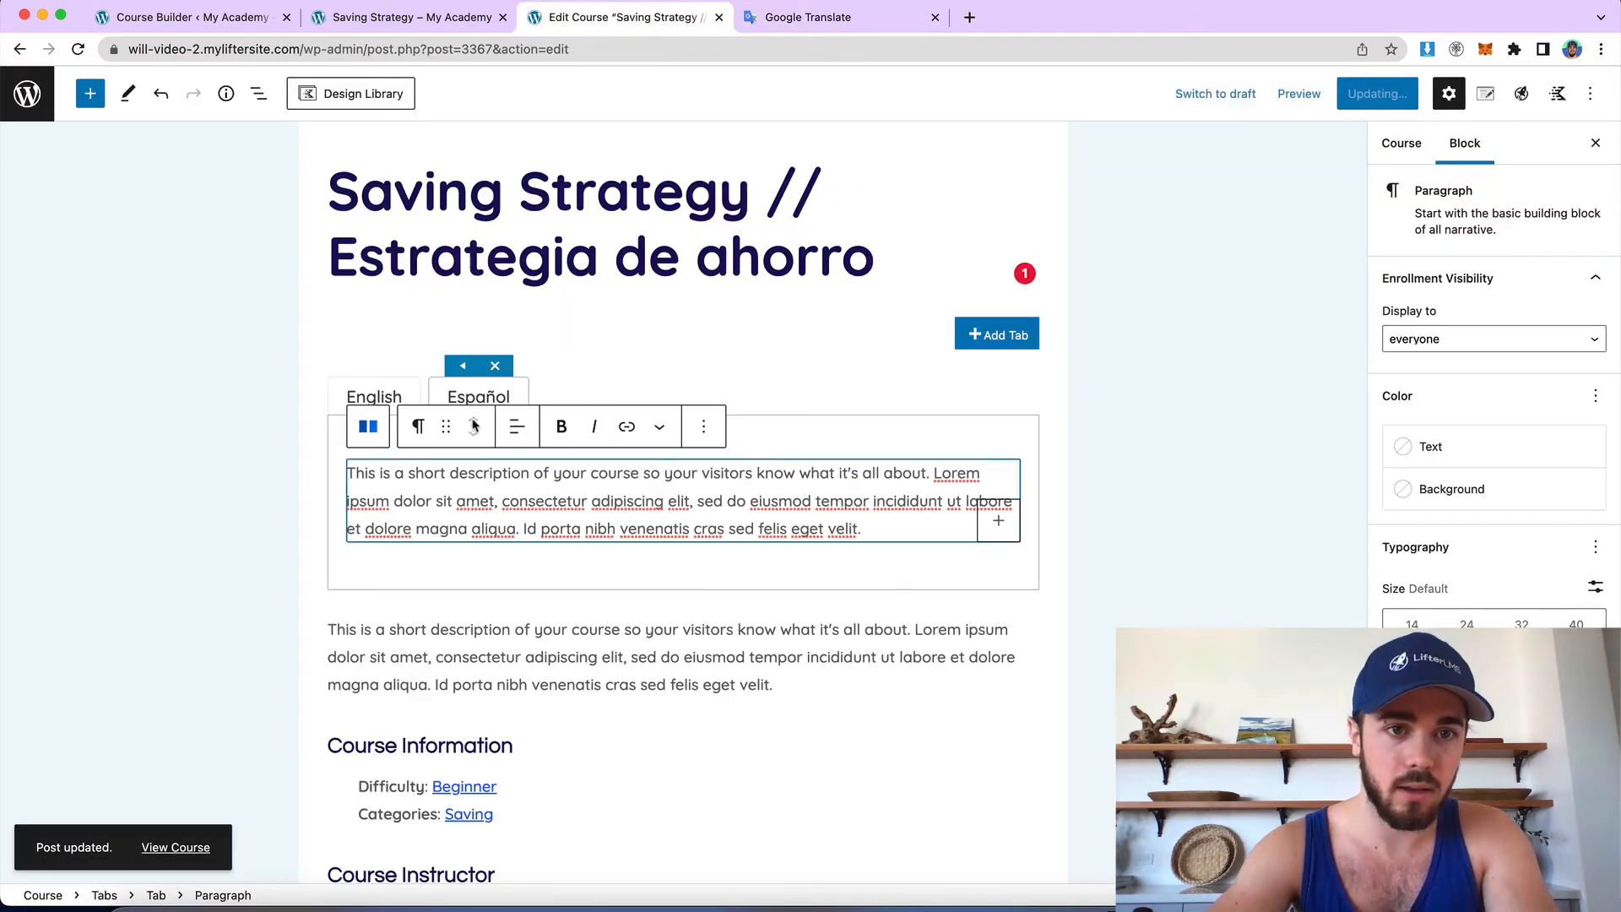
pyautogui.click(379, 402)
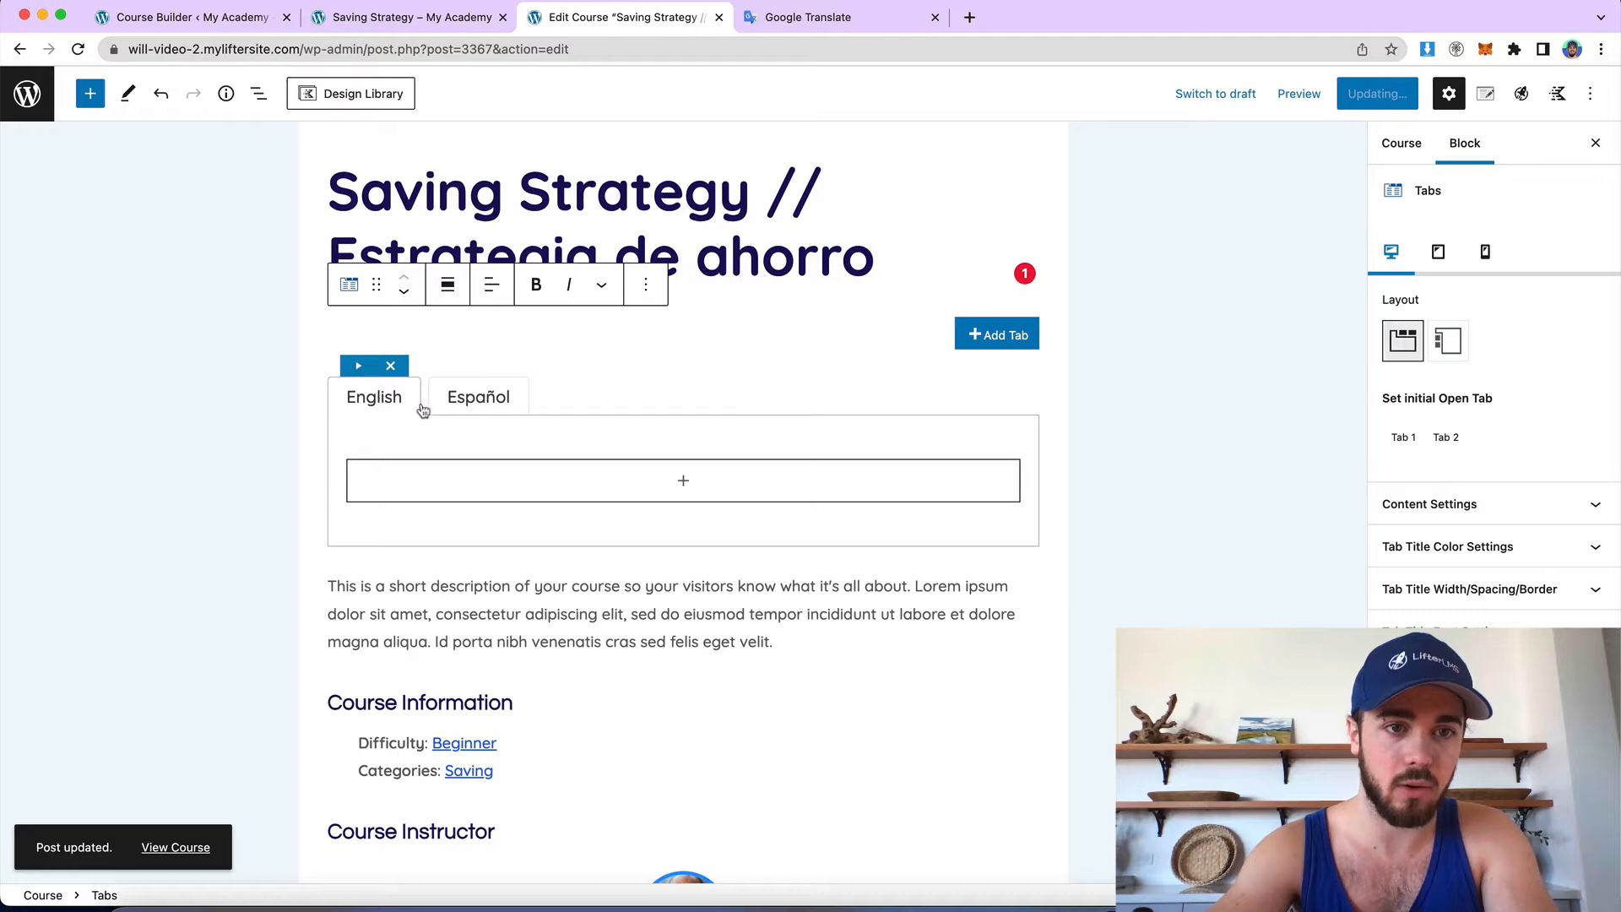
pyautogui.click(477, 407)
pyautogui.click(444, 477)
pyautogui.press('super+a')
pyautogui.press('super+v')
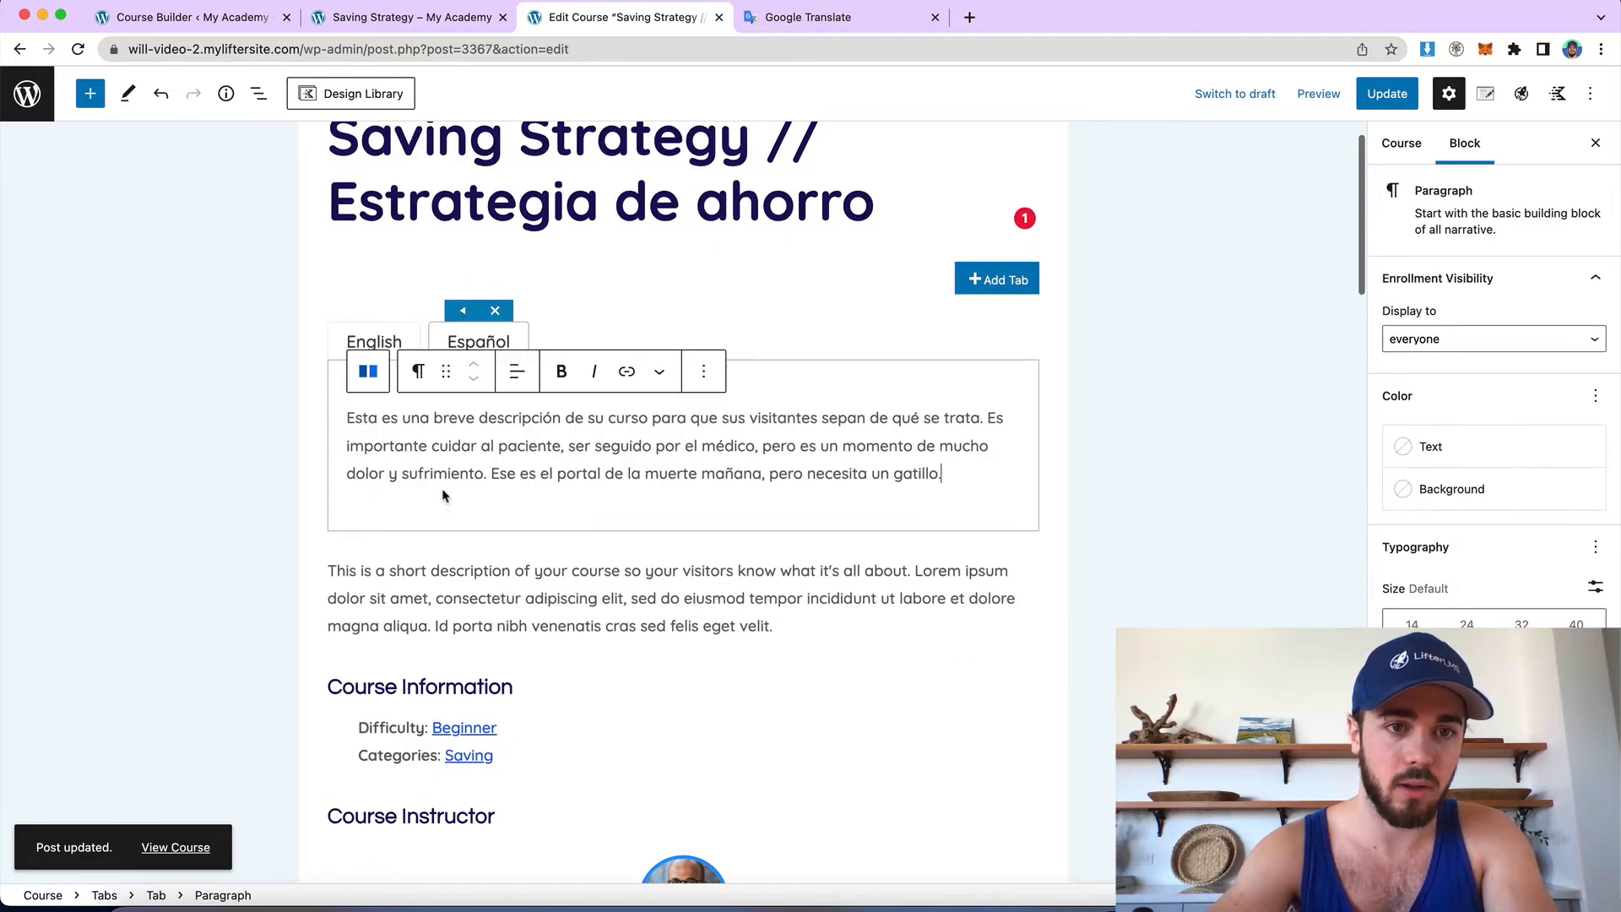
# Step: Copy the original English description from below the tabs into a new Paragraph block inside the English tab
pyautogui.click(434, 571)
pyautogui.press('super+a')
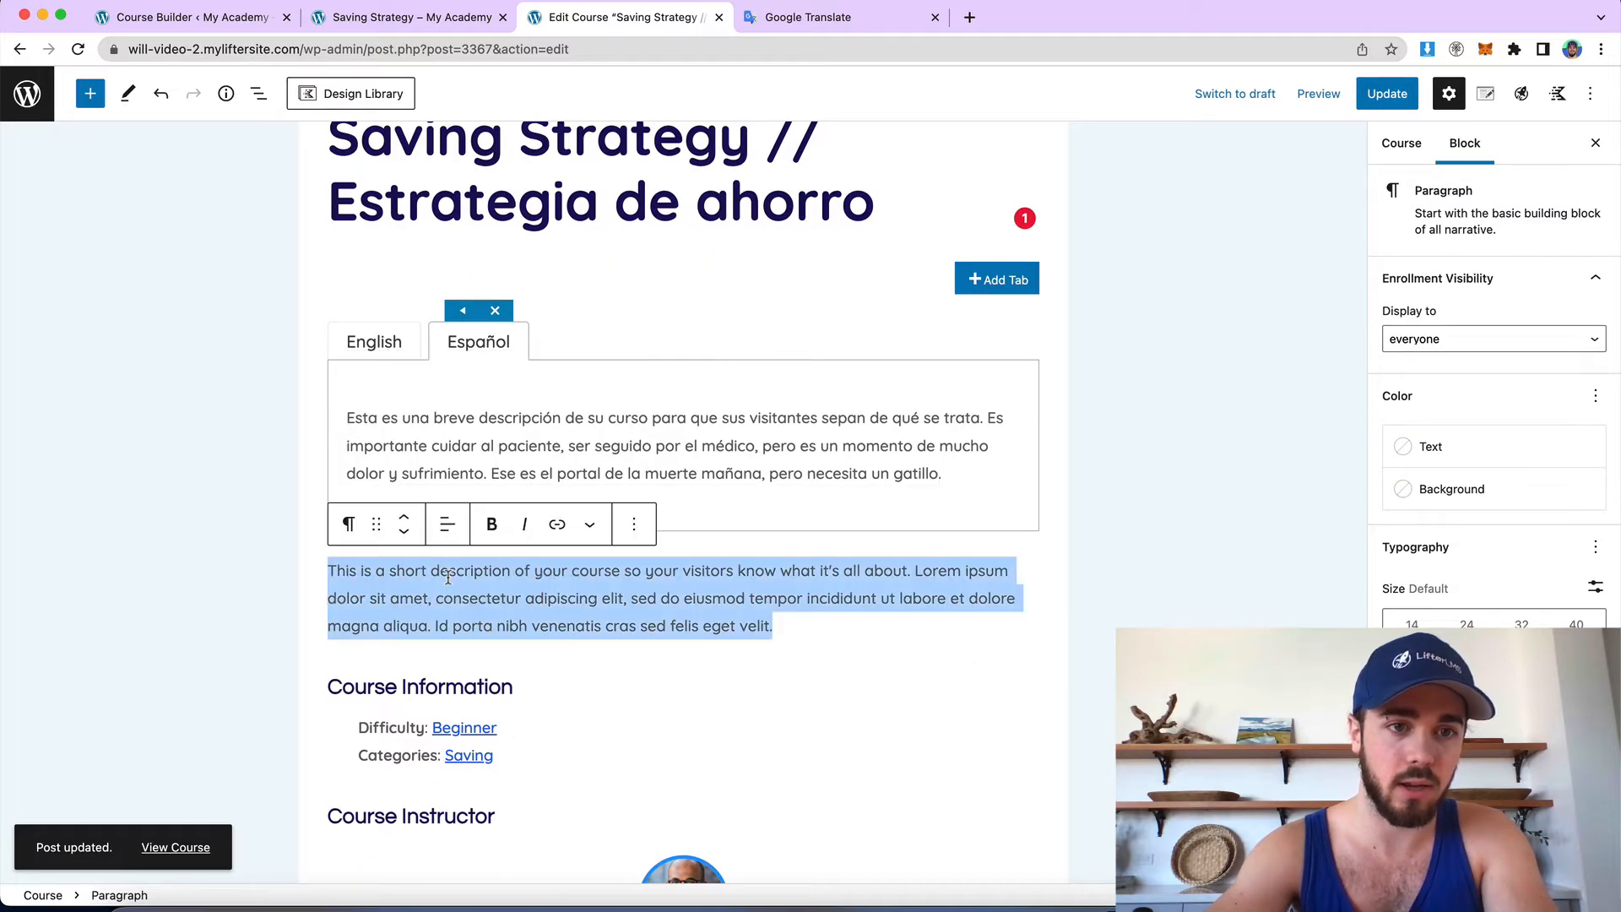
pyautogui.click(376, 352)
pyautogui.click(418, 473)
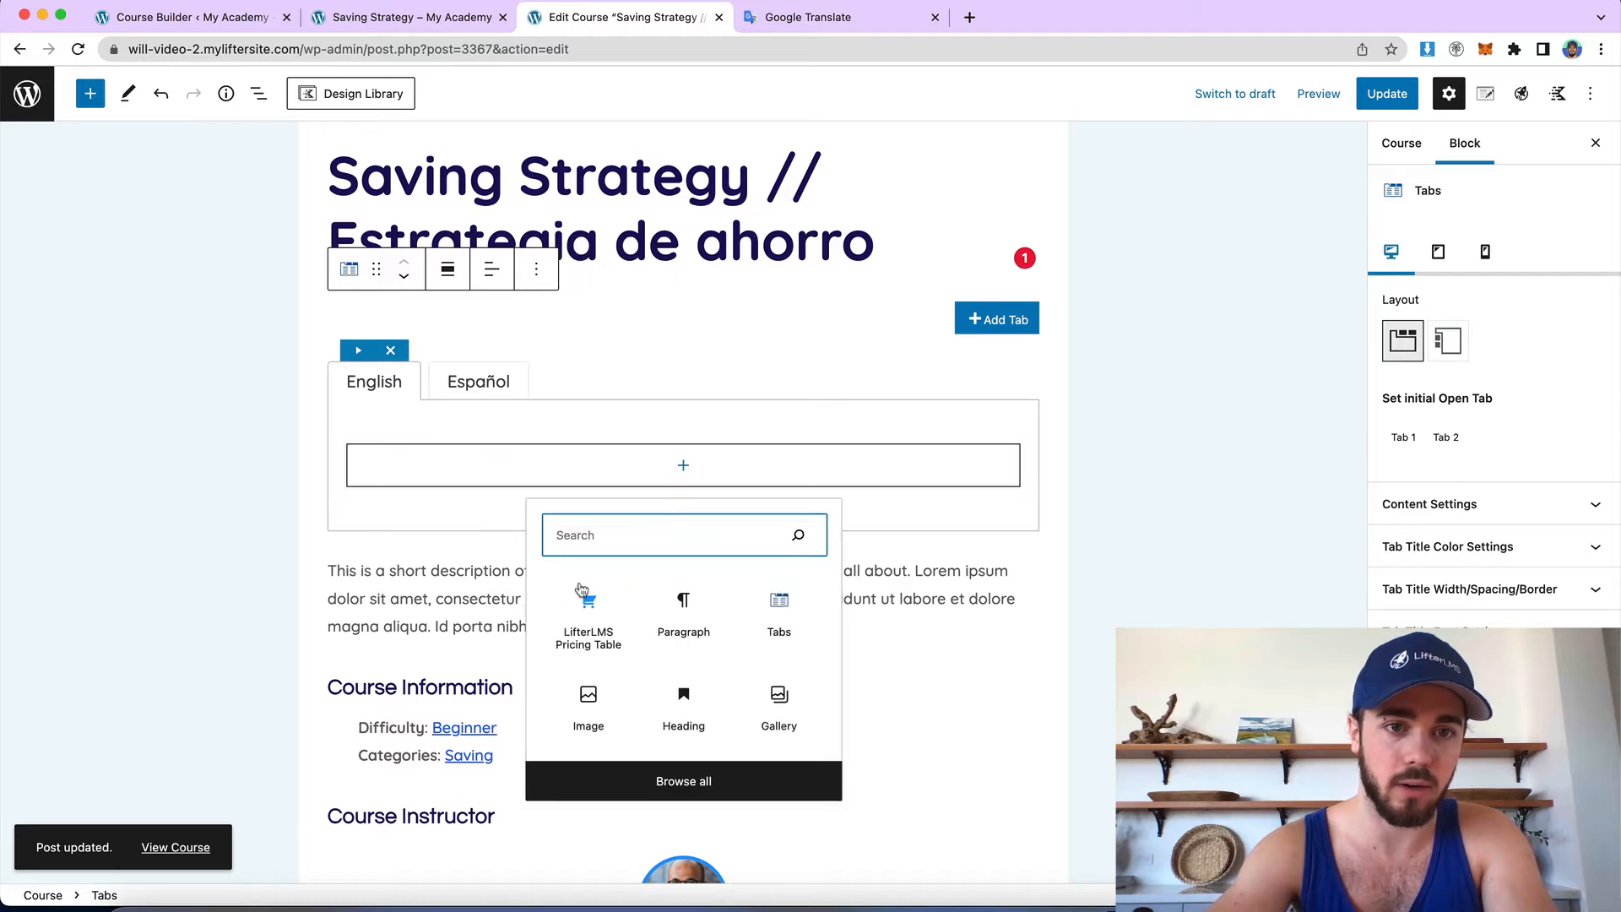
pyautogui.click(667, 609)
pyautogui.press('super+v')
# Step: Remove the original description paragraph below the Tabs block and update the course
pyautogui.click(667, 610)
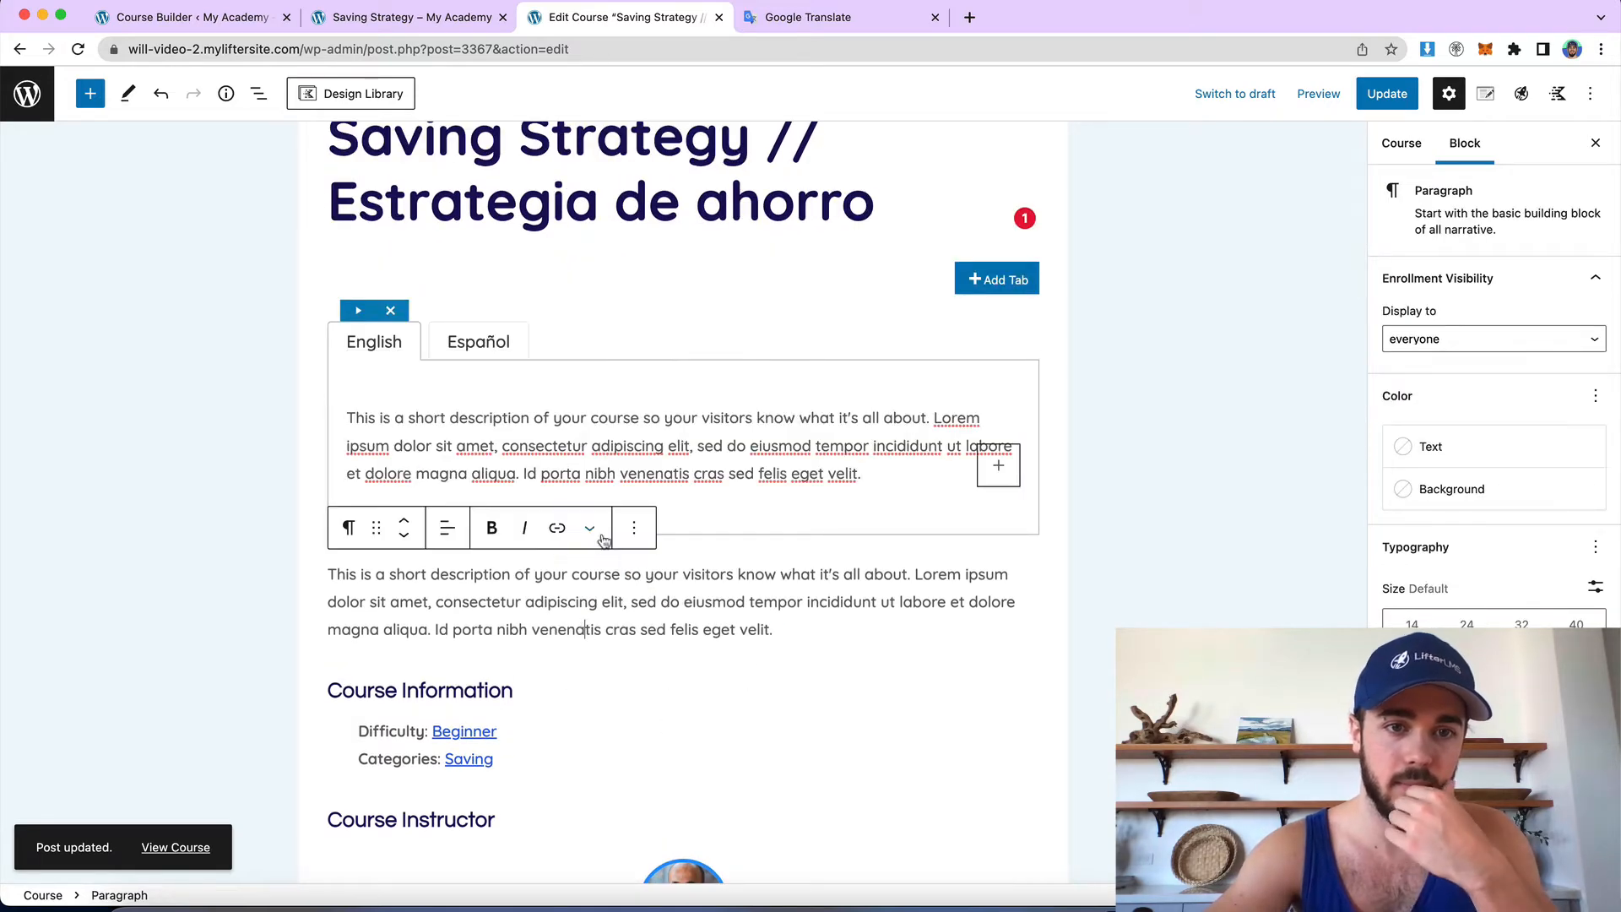
pyautogui.click(634, 527)
pyautogui.scroll(-5, 1038, 636)
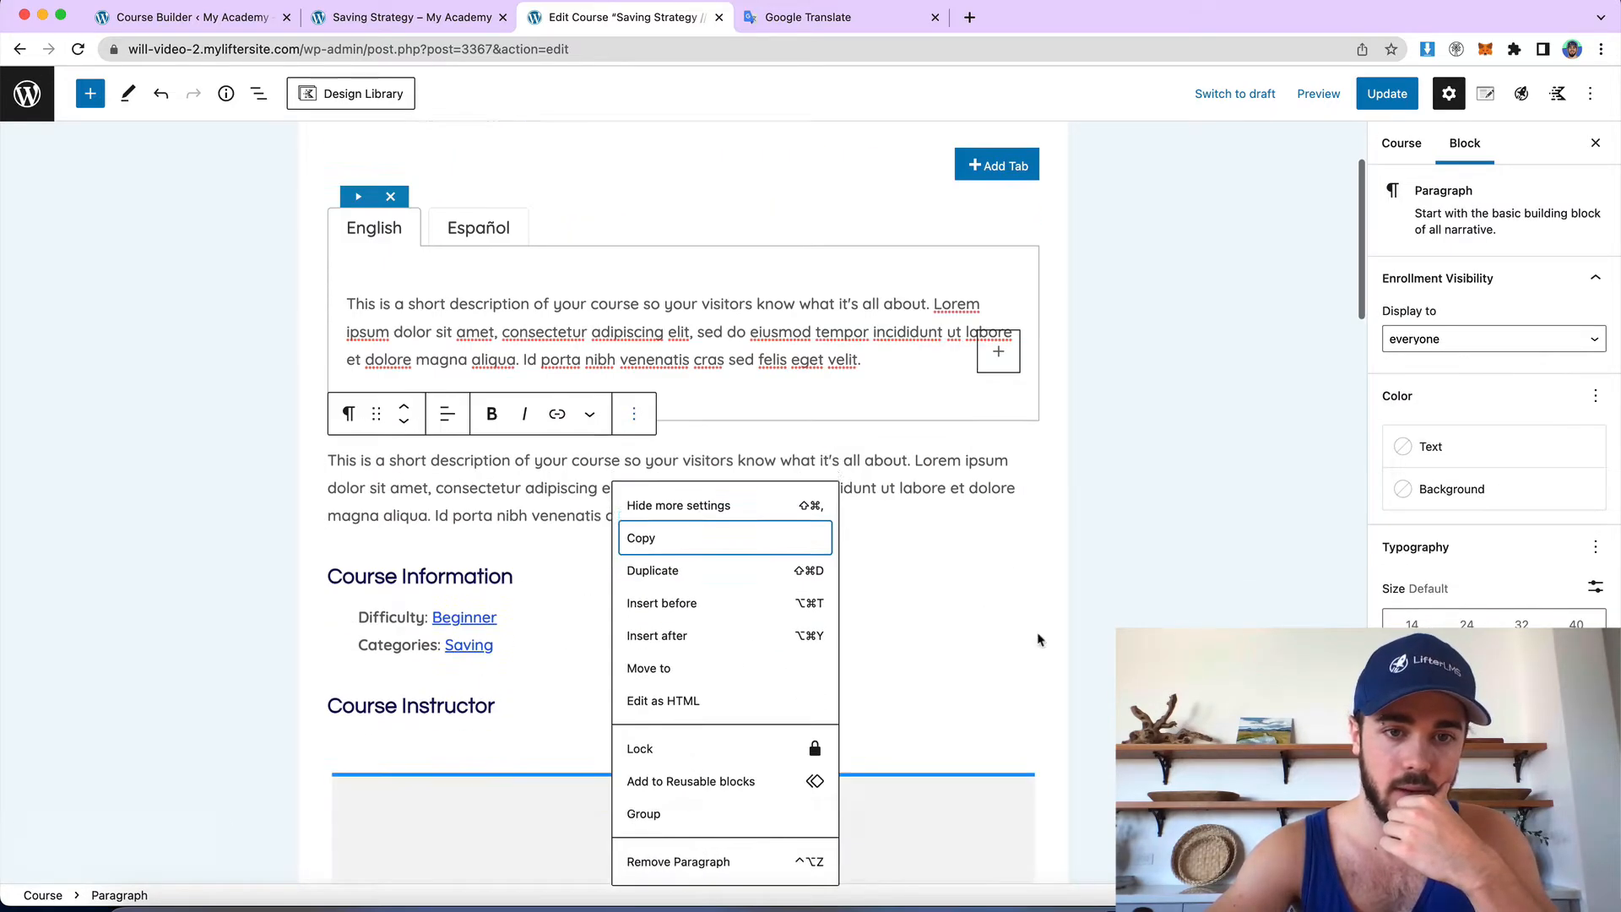
pyautogui.click(709, 685)
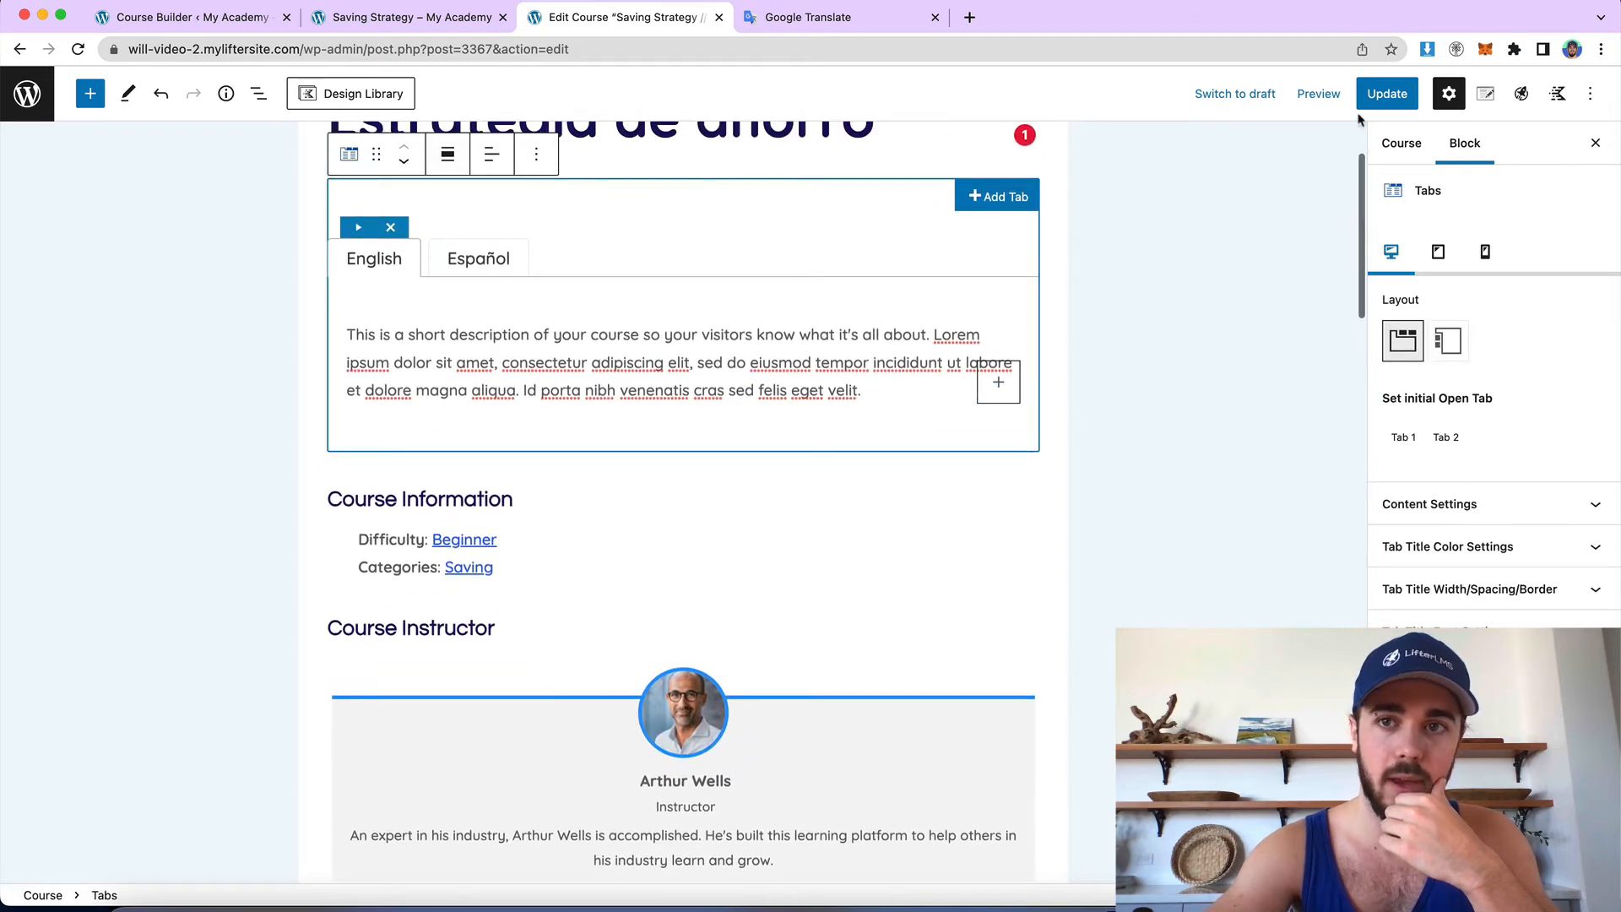
pyautogui.press('super+s')
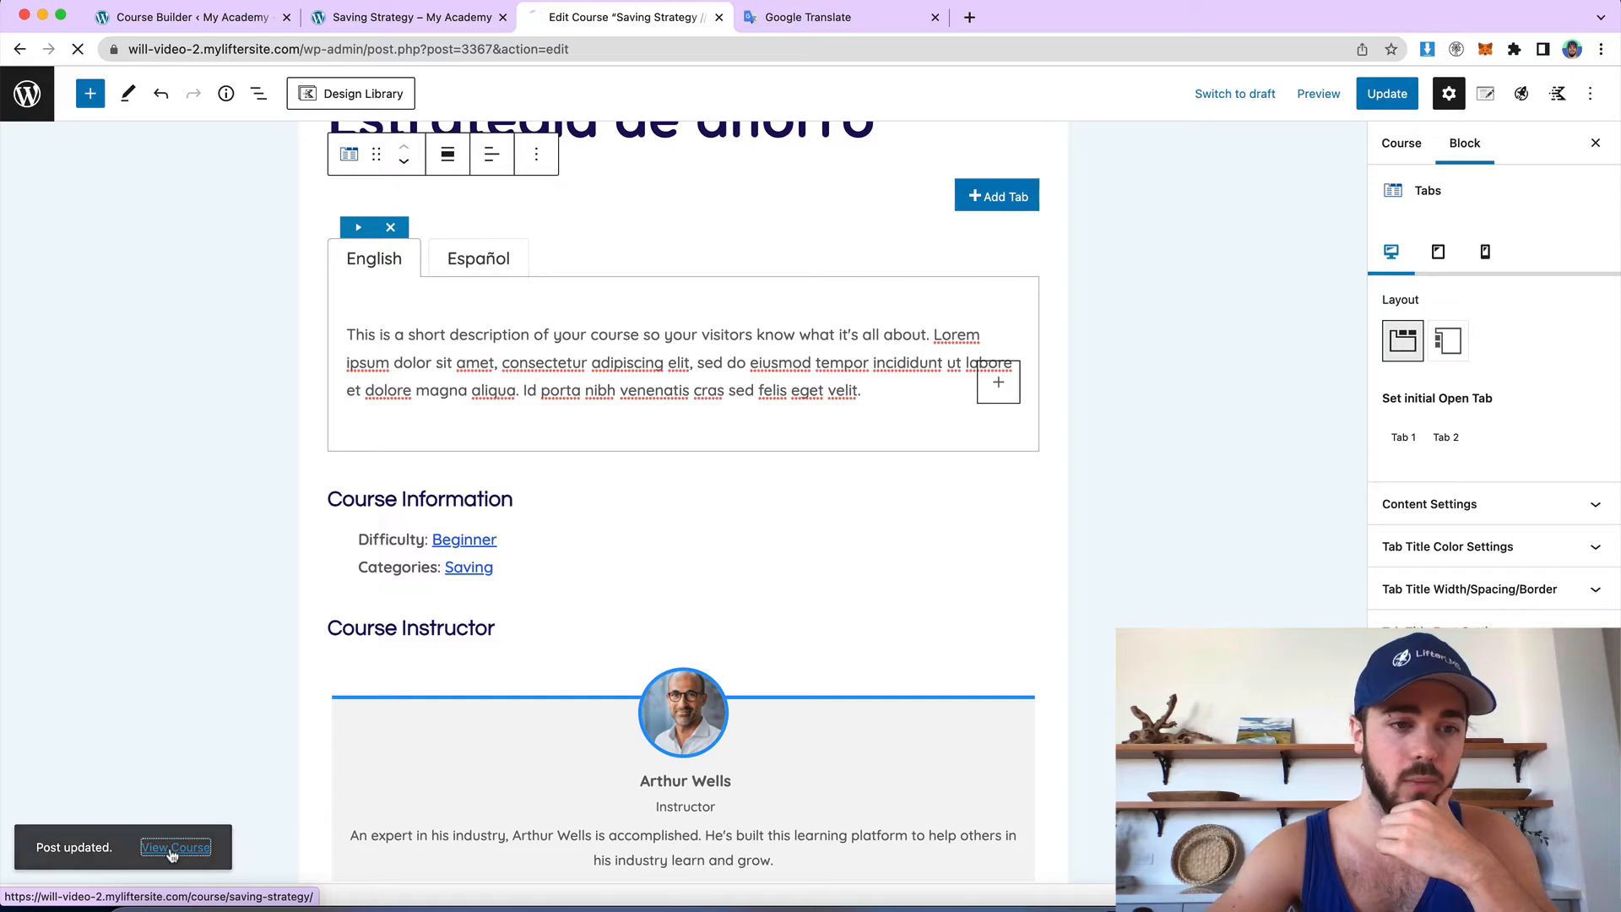
# Step: Open the published course page and examine its bilingual title and the tabs below it
pyautogui.click(171, 847)
pyautogui.scroll(-7, 601, 440)
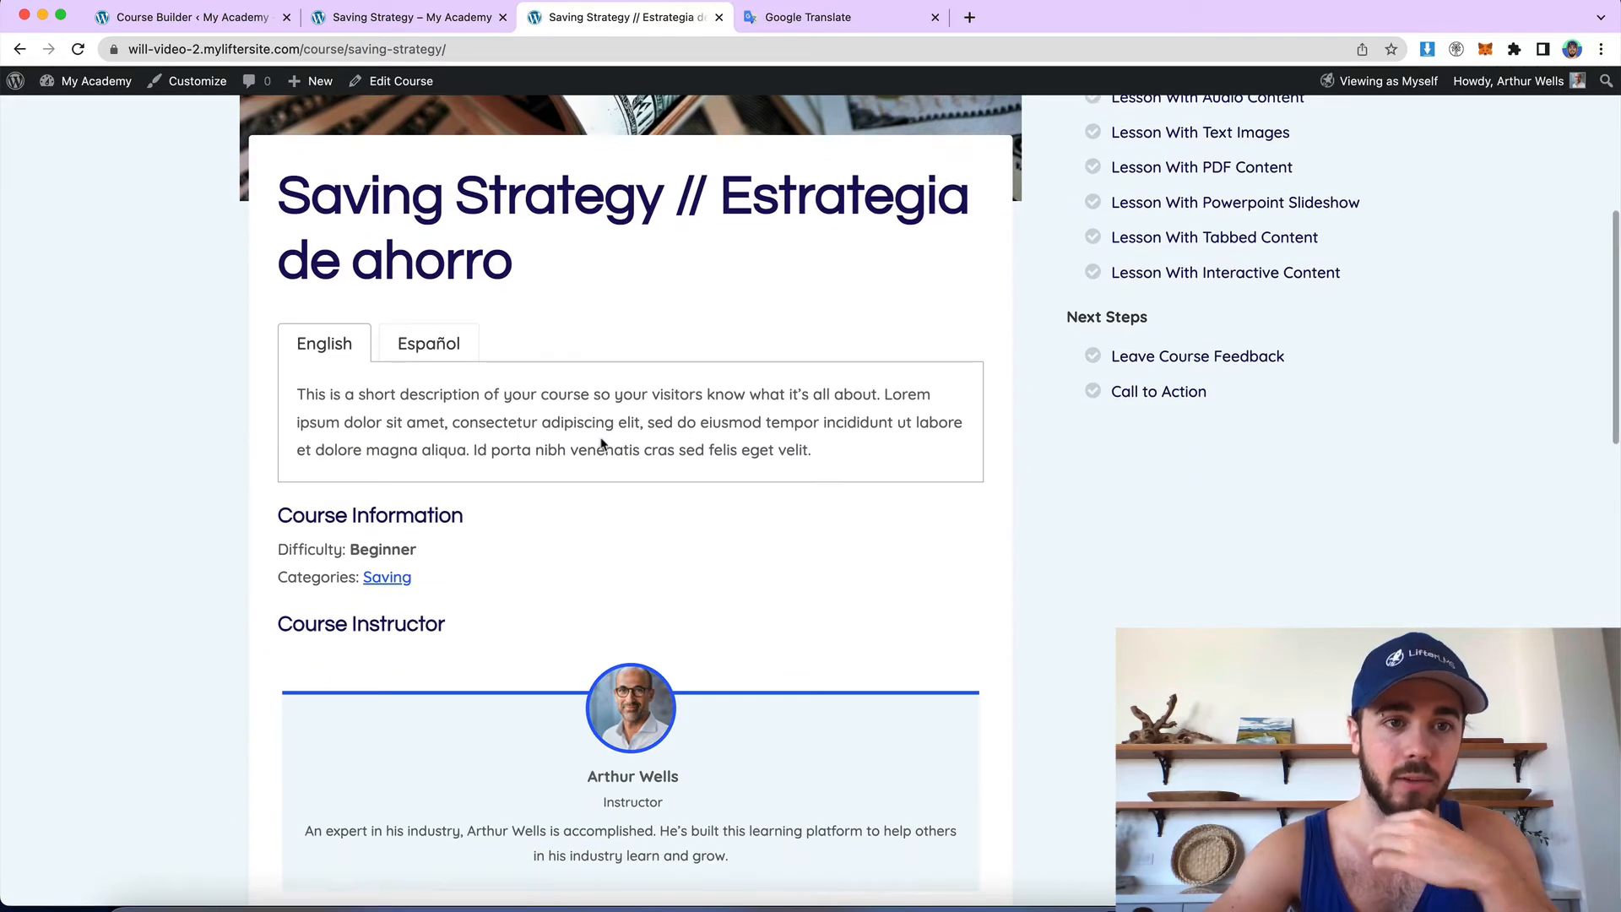
pyautogui.scroll(2, 591, 443)
pyautogui.scroll(2, 544, 361)
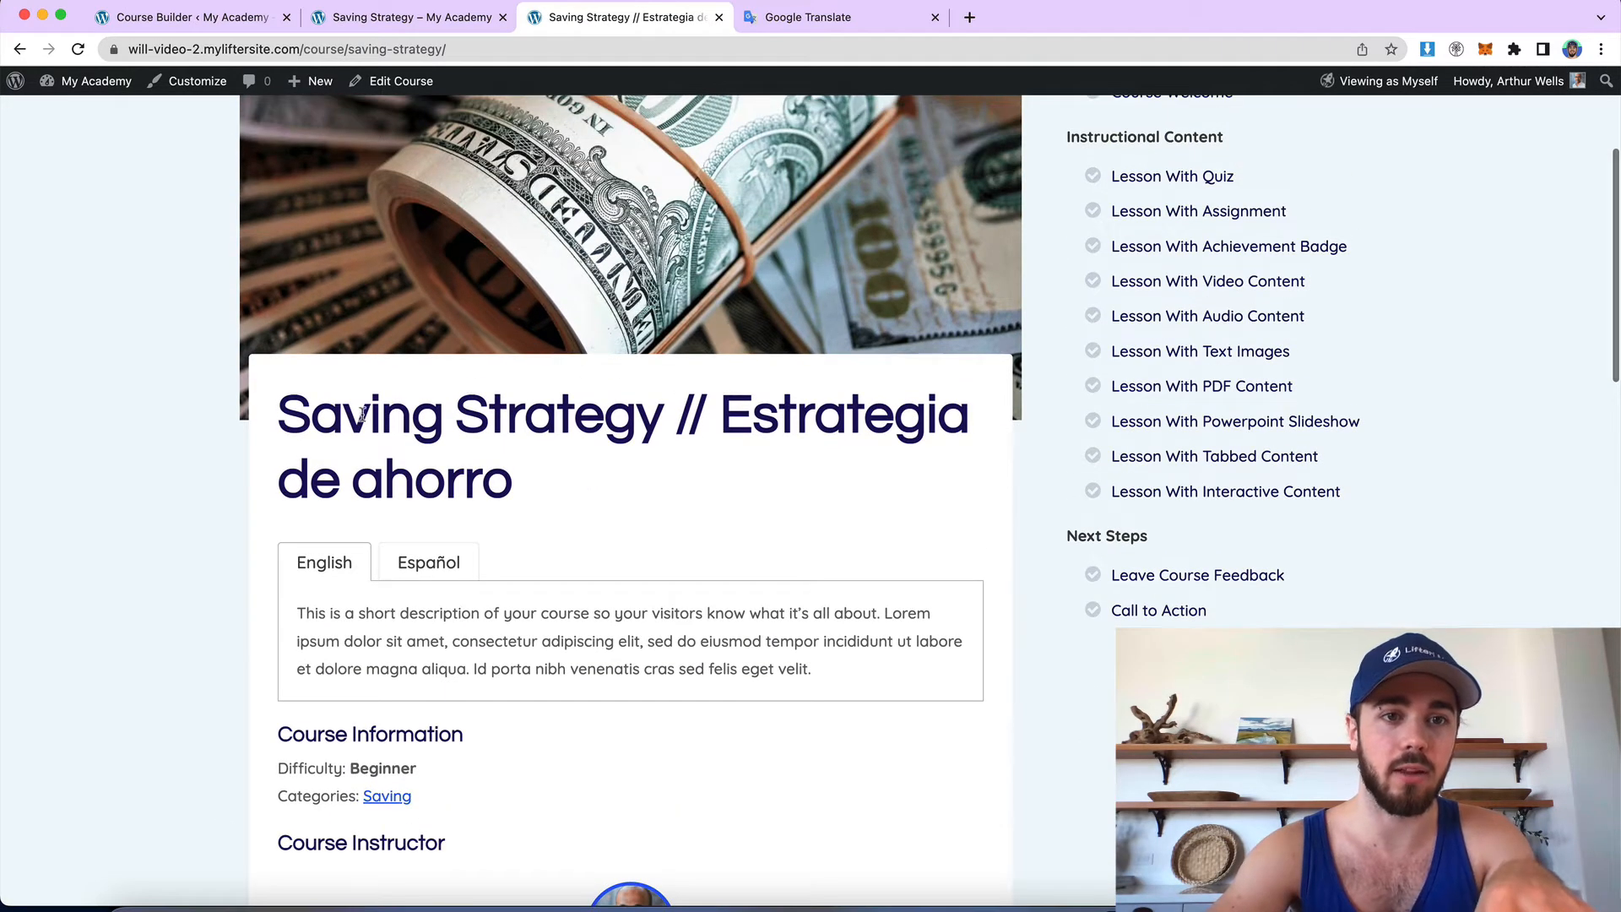
pyautogui.moveTo(363, 414); pyautogui.dragTo(642, 418)
pyautogui.scroll(-1, 435, 540)
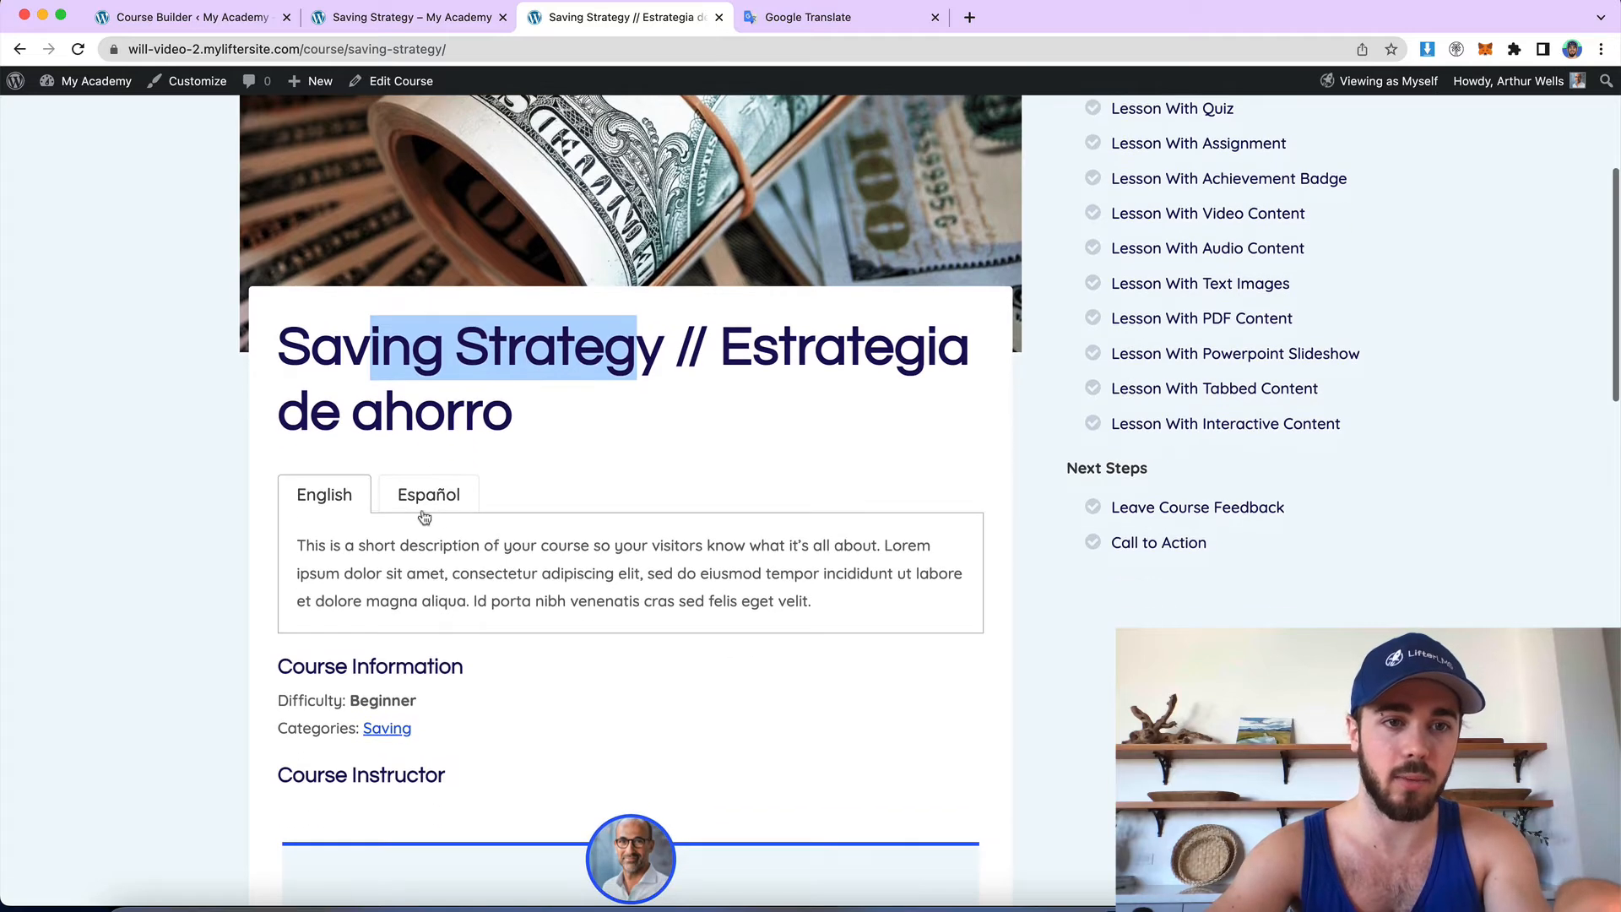
# Step: Switch between the English and Español tabs on the published page to check both versions of the description
pyautogui.click(424, 513)
pyautogui.click(342, 507)
pyautogui.click(404, 506)
pyautogui.click(344, 507)
pyautogui.scroll(-1, 433, 505)
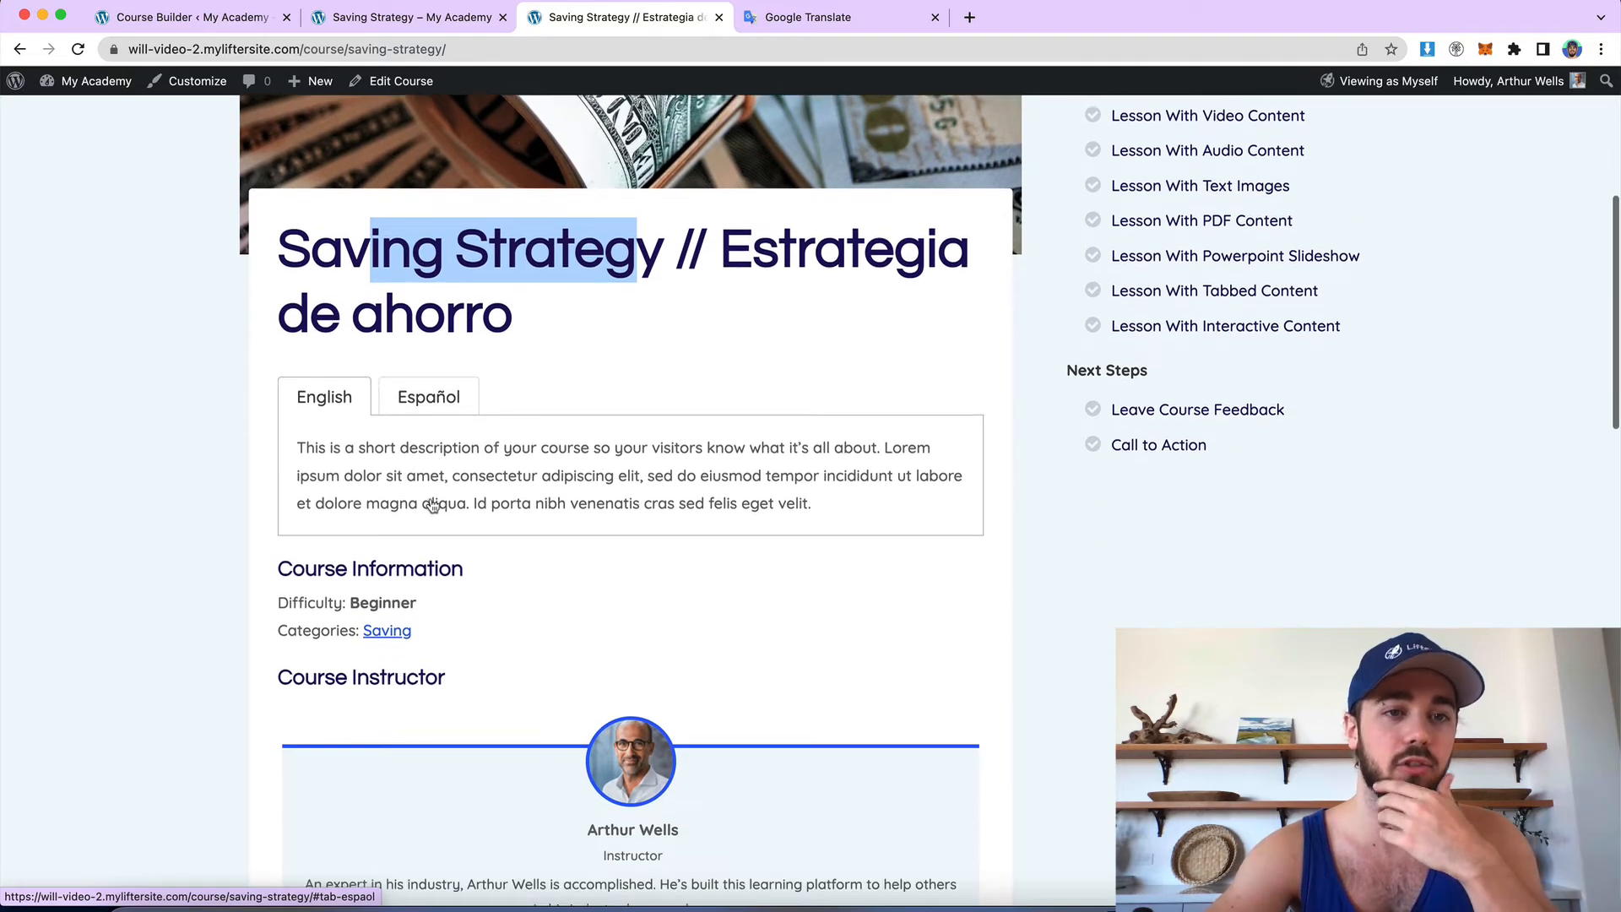
pyautogui.scroll(-1, 433, 505)
pyautogui.click(403, 359)
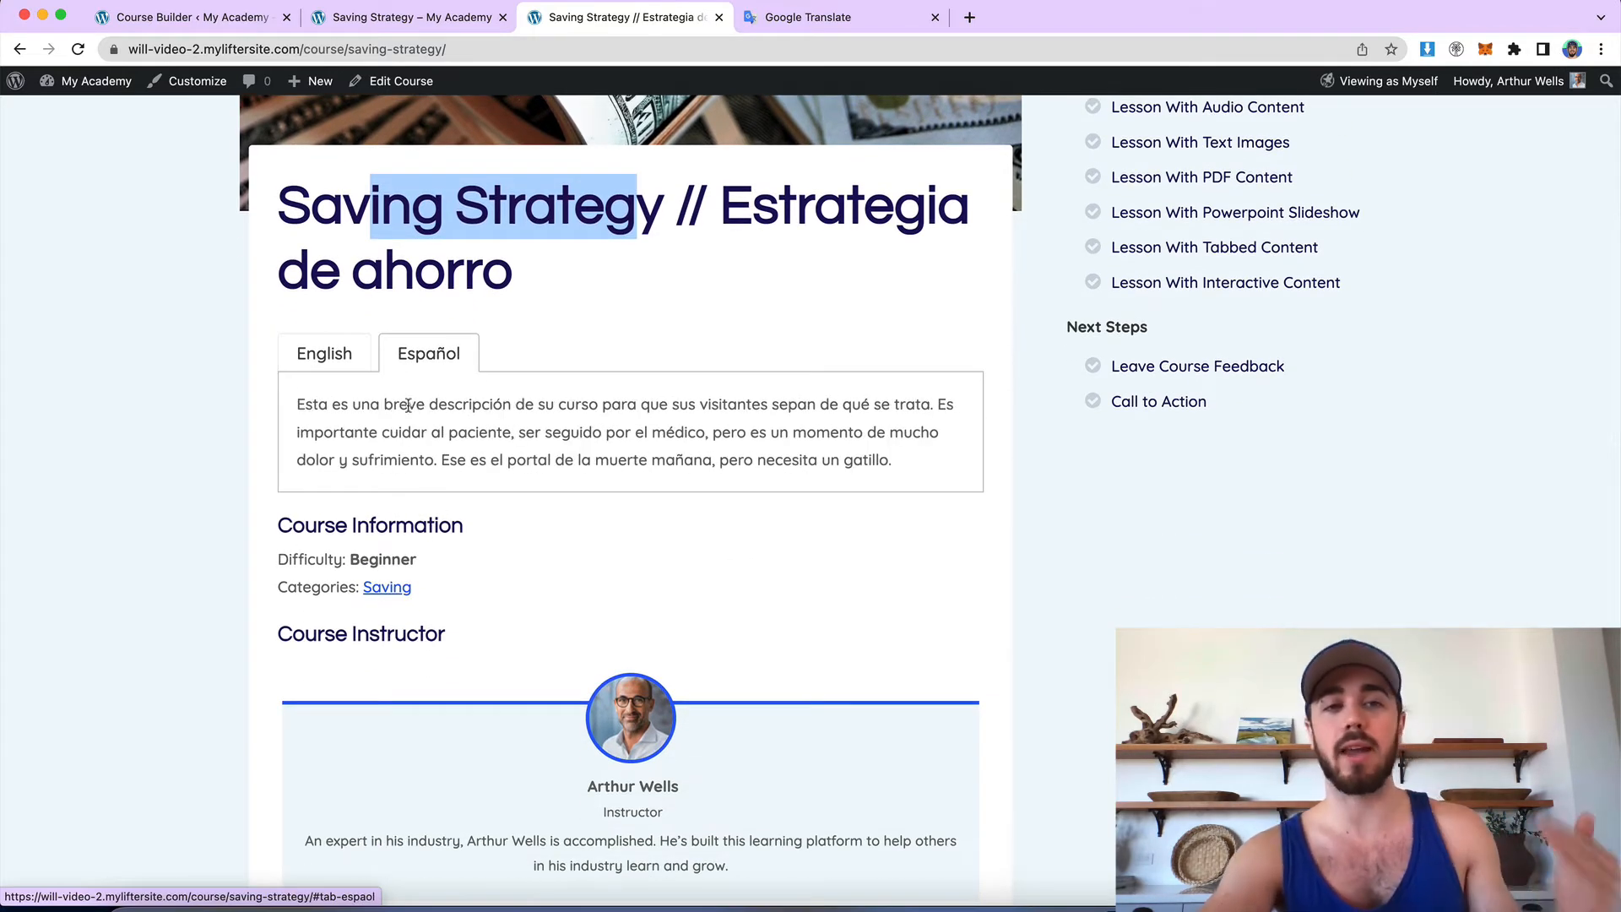
pyautogui.scroll(-1, 417, 385)
pyautogui.click(342, 312)
pyautogui.click(396, 305)
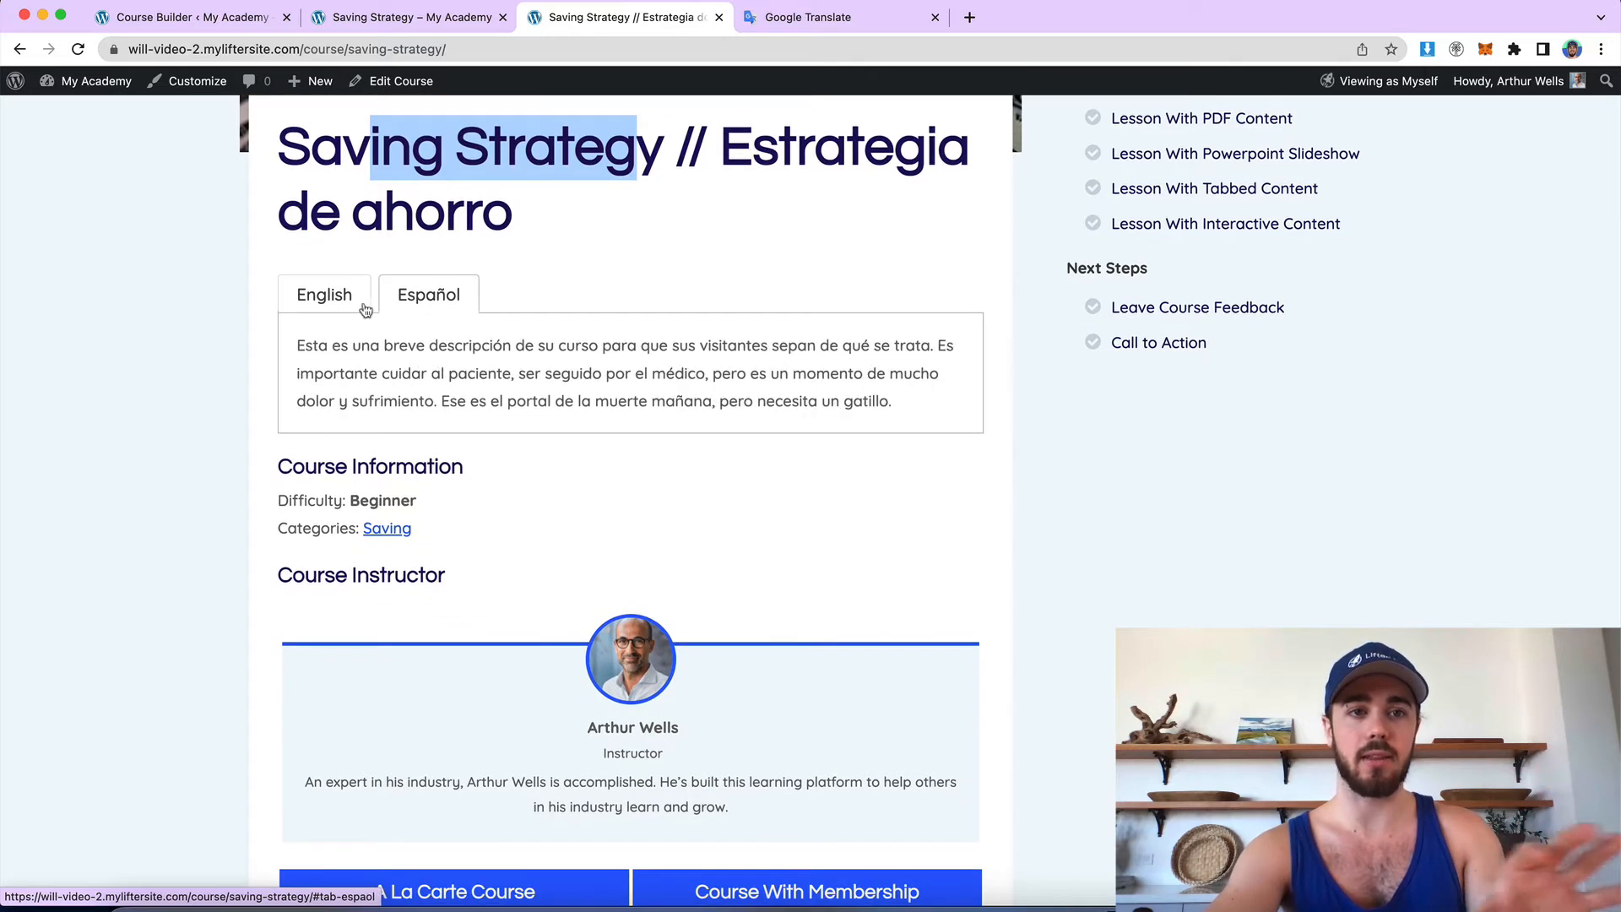
pyautogui.click(365, 309)
# Step: Compare the bilingual course page with the earlier English-only version, examining the course instructor section and both language tabs
pyautogui.click(435, 26)
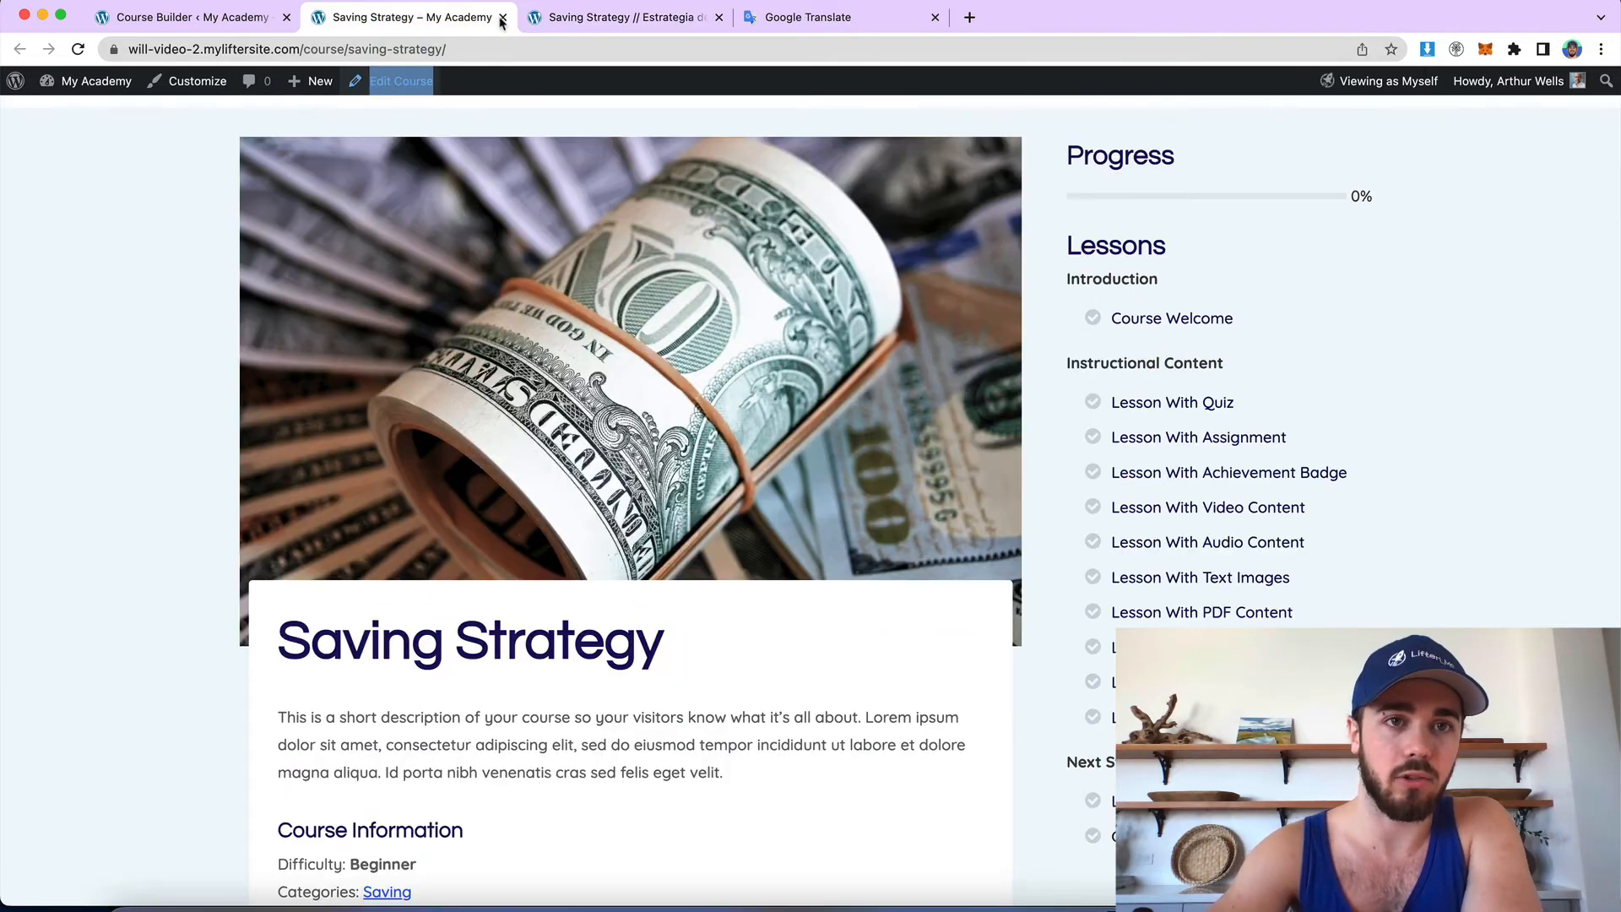
pyautogui.click(547, 14)
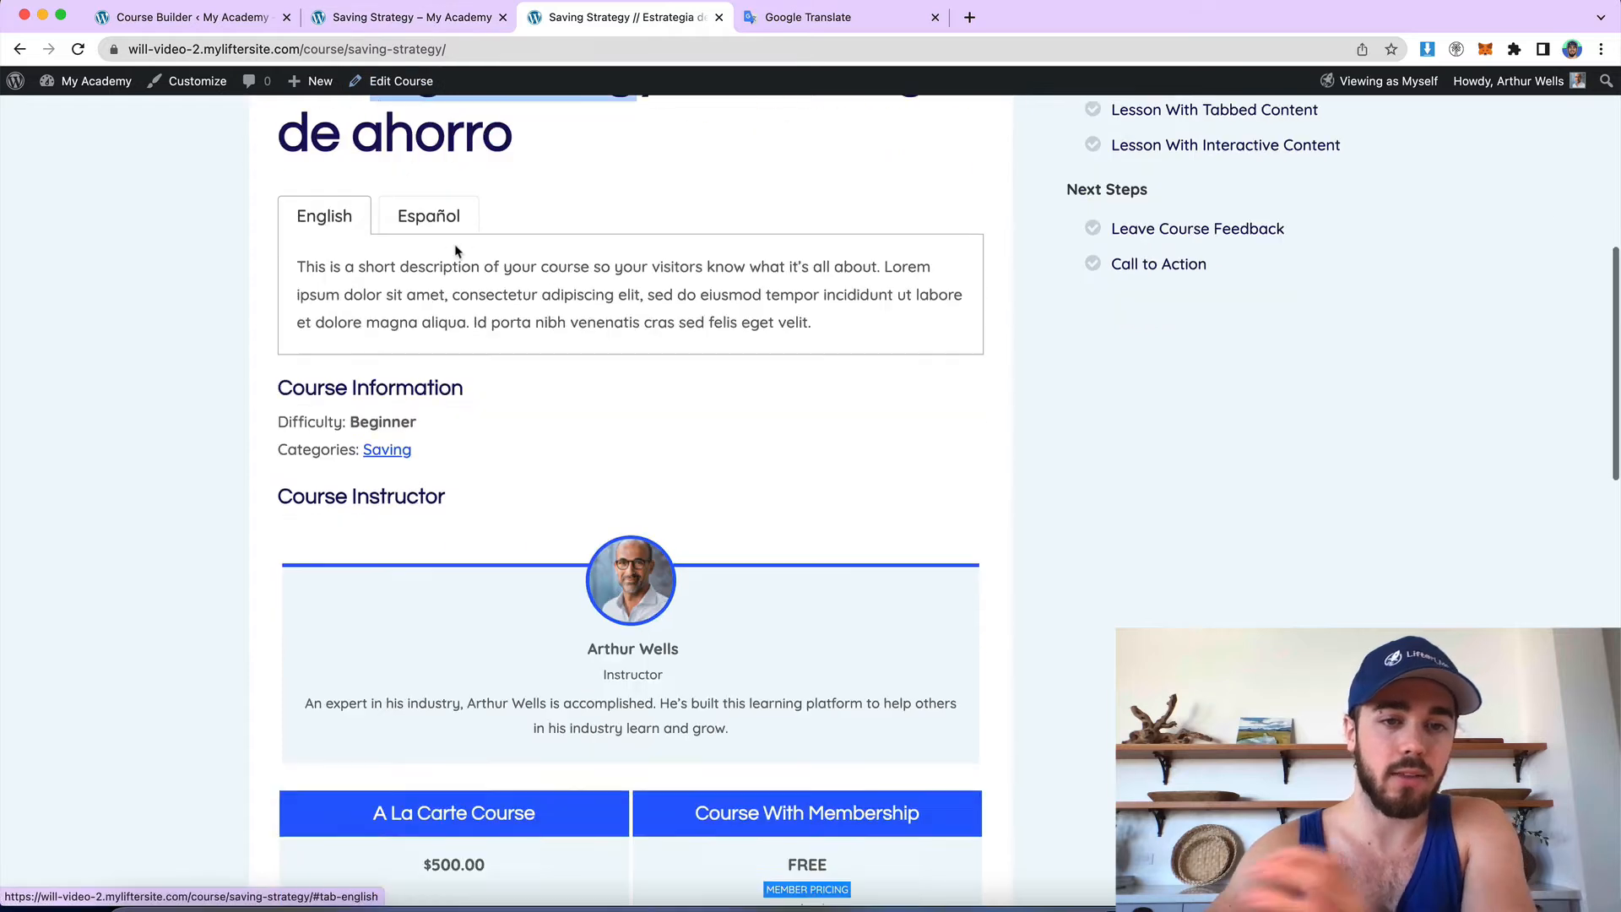
pyautogui.scroll(-2, 456, 251)
pyautogui.moveTo(590, 578); pyautogui.dragTo(651, 626)
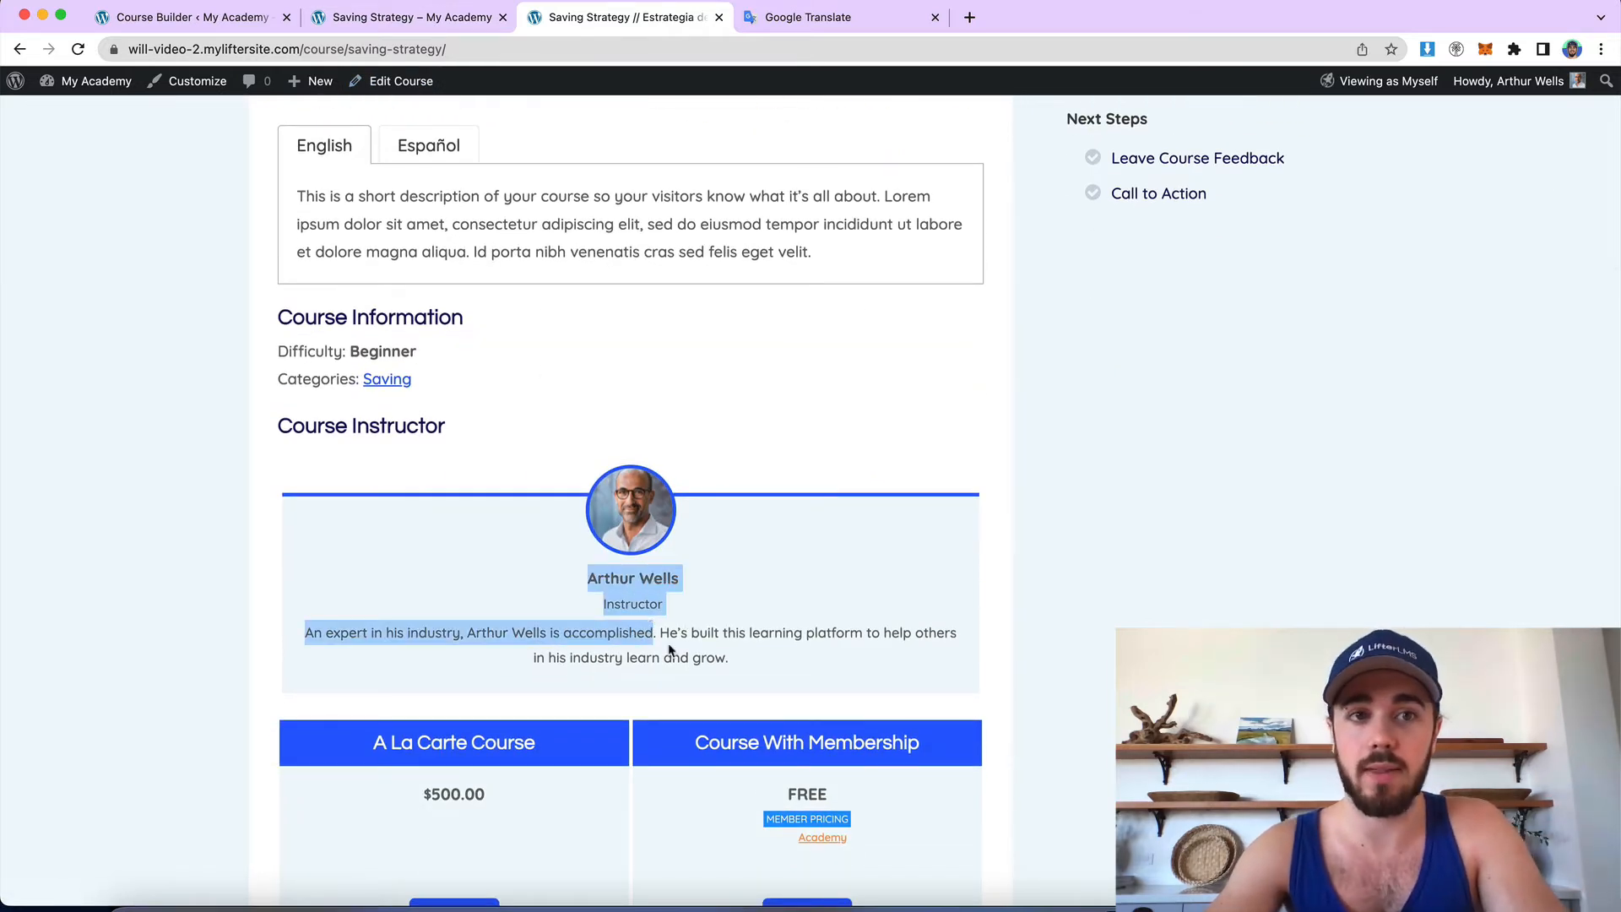
pyautogui.click(446, 156)
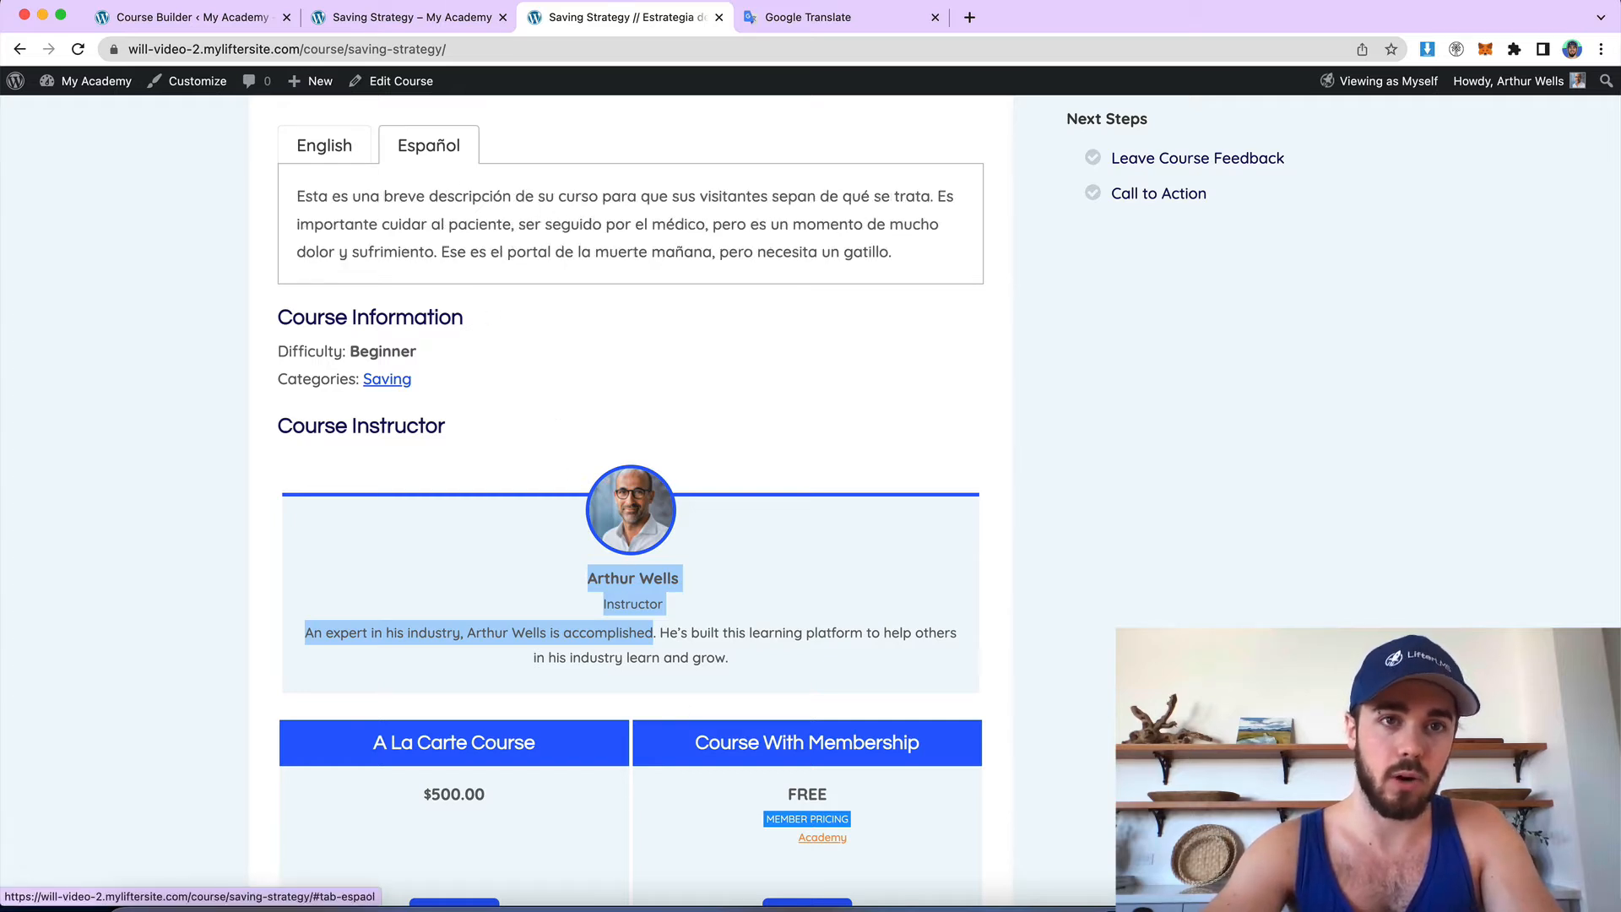
pyautogui.tripleClick(483, 655)
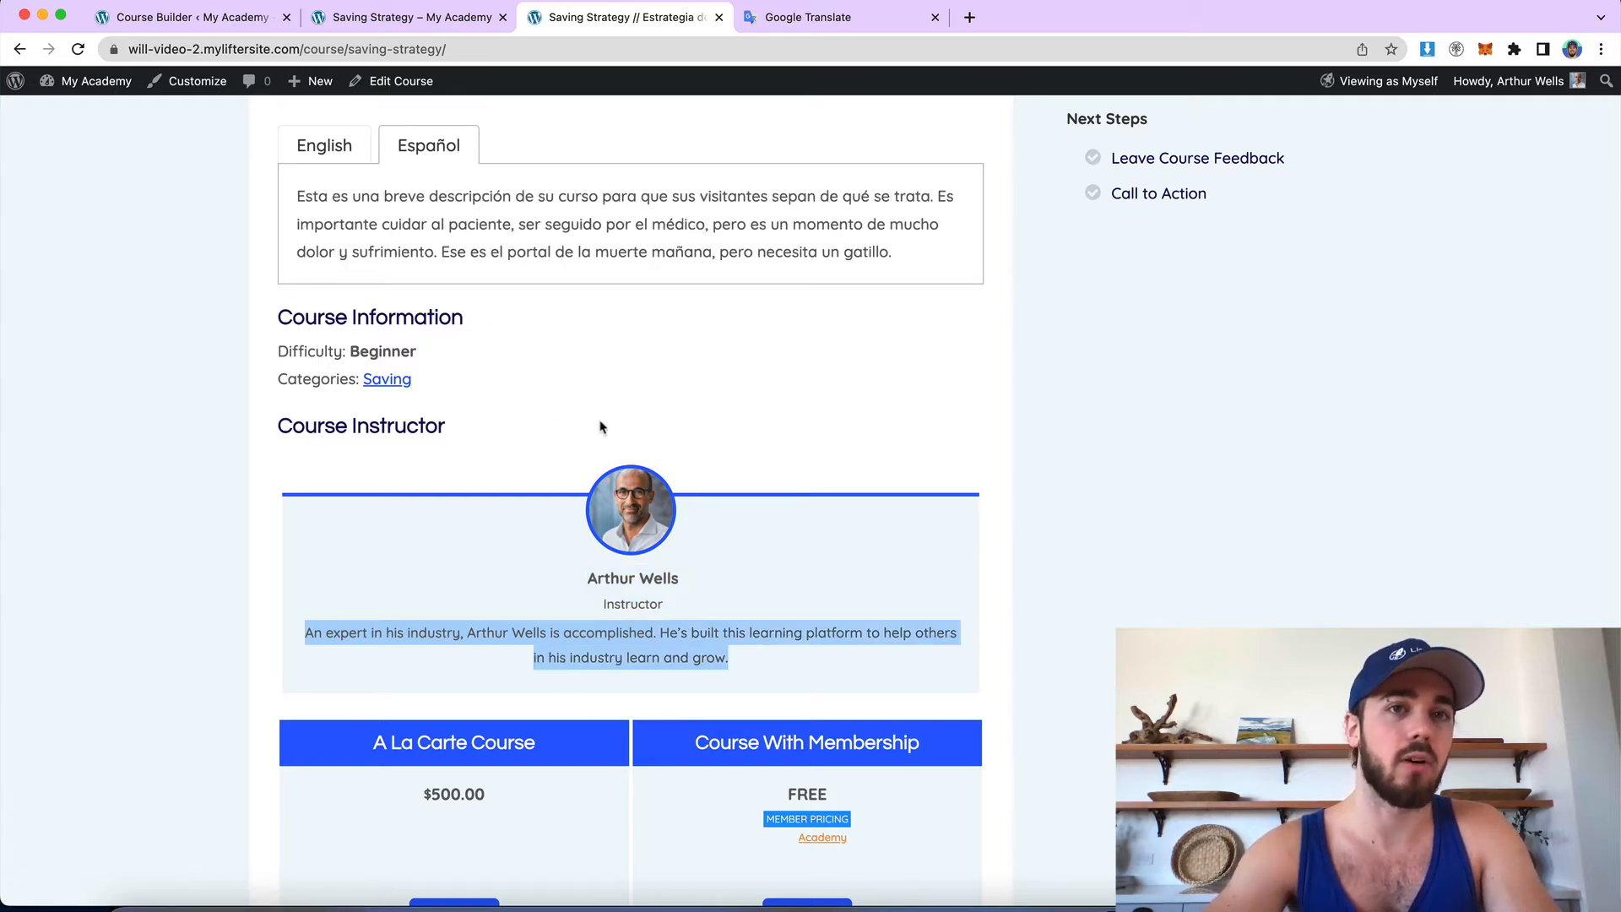
pyautogui.click(348, 145)
pyautogui.click(403, 23)
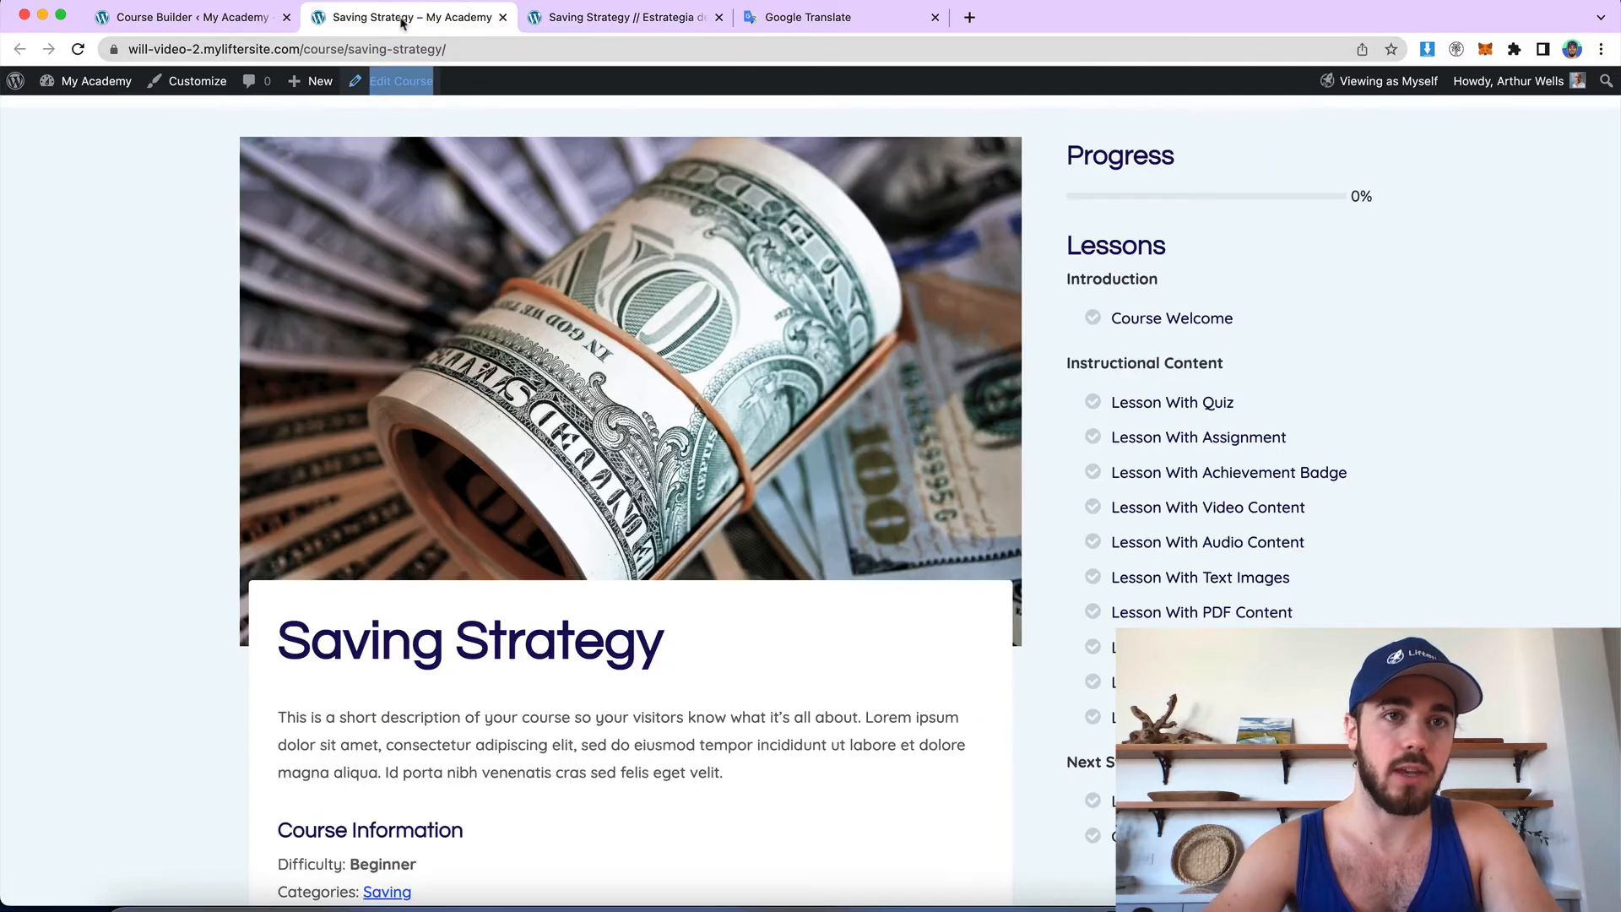
pyautogui.click(591, 16)
# Step: Reopen the course for editing and add an Image block below the description in the English tab
pyautogui.click(401, 81)
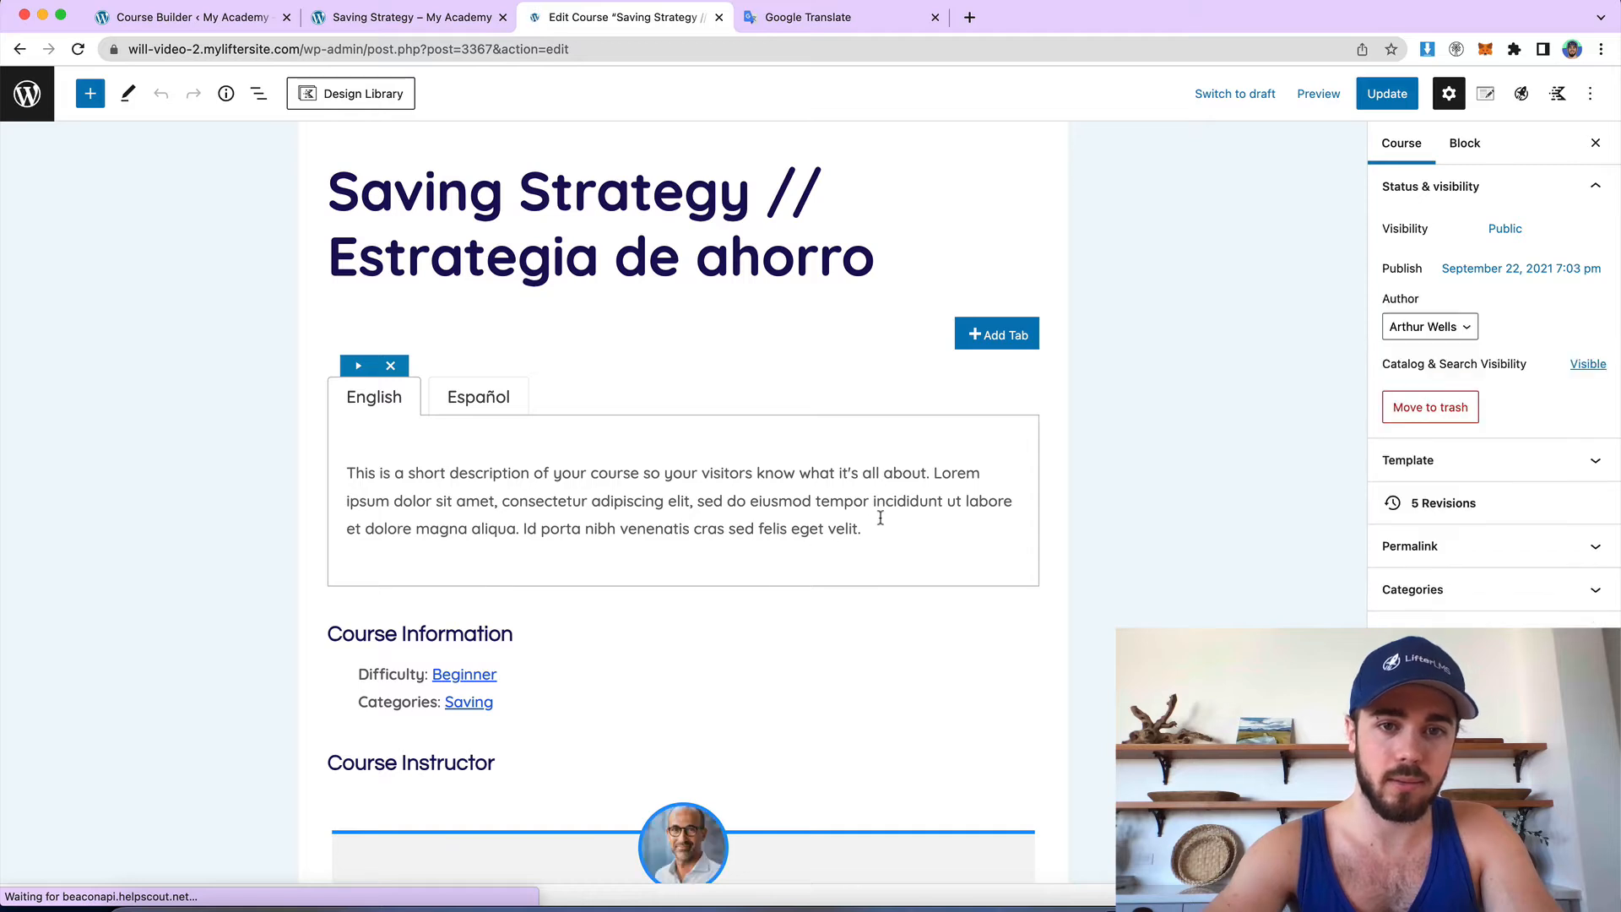
pyautogui.click(880, 518)
pyautogui.press('Return')
pyautogui.write('/image')
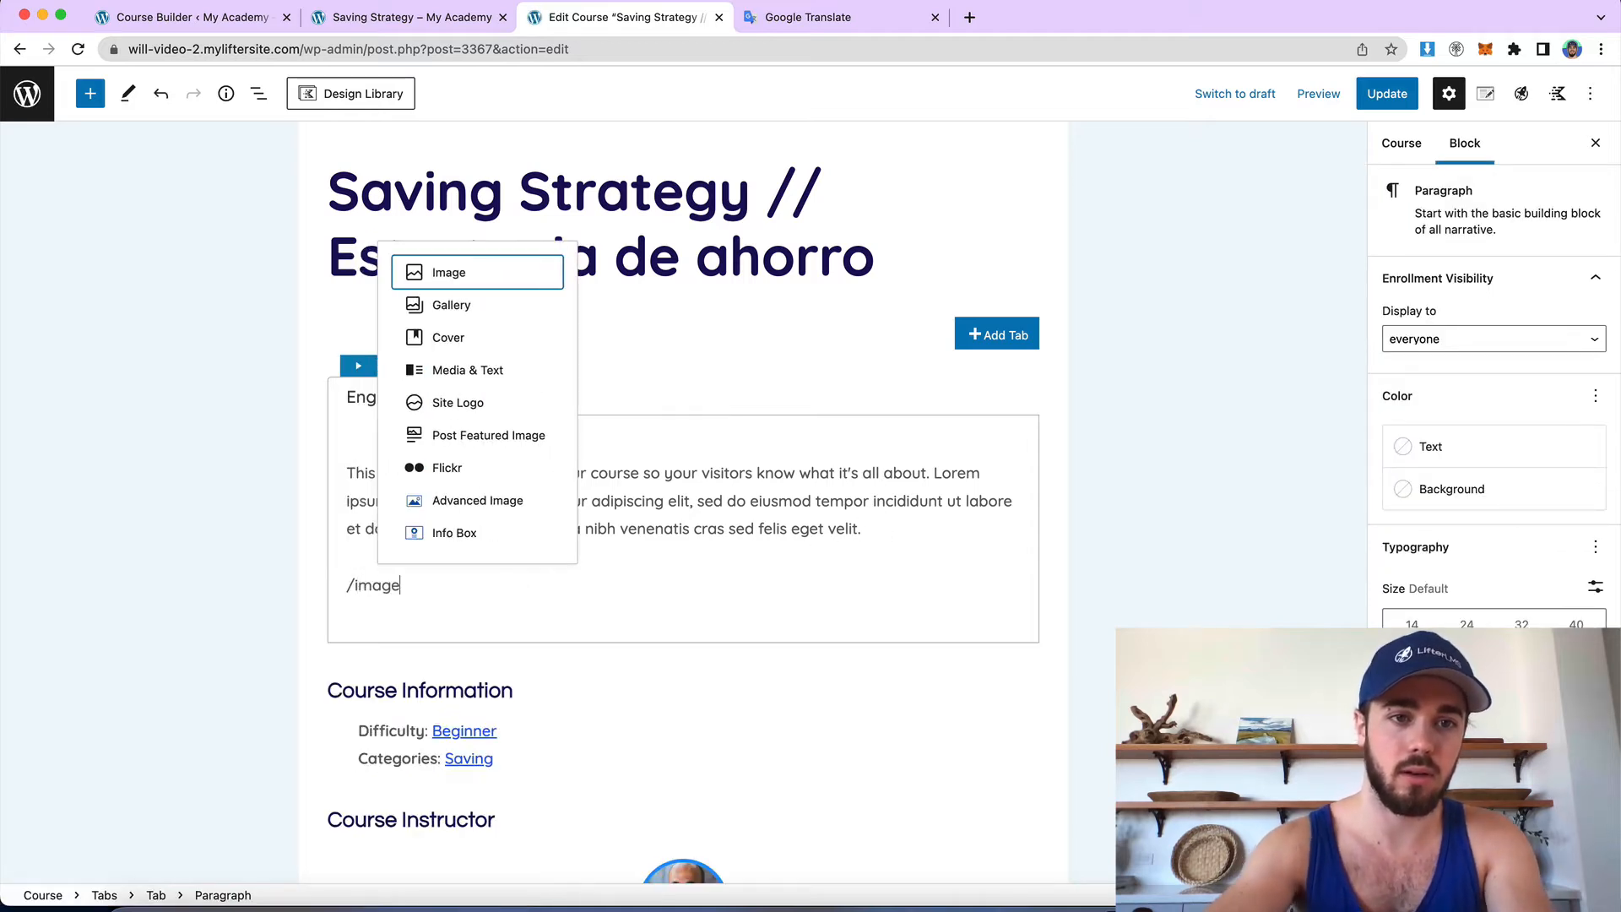
pyautogui.click(476, 268)
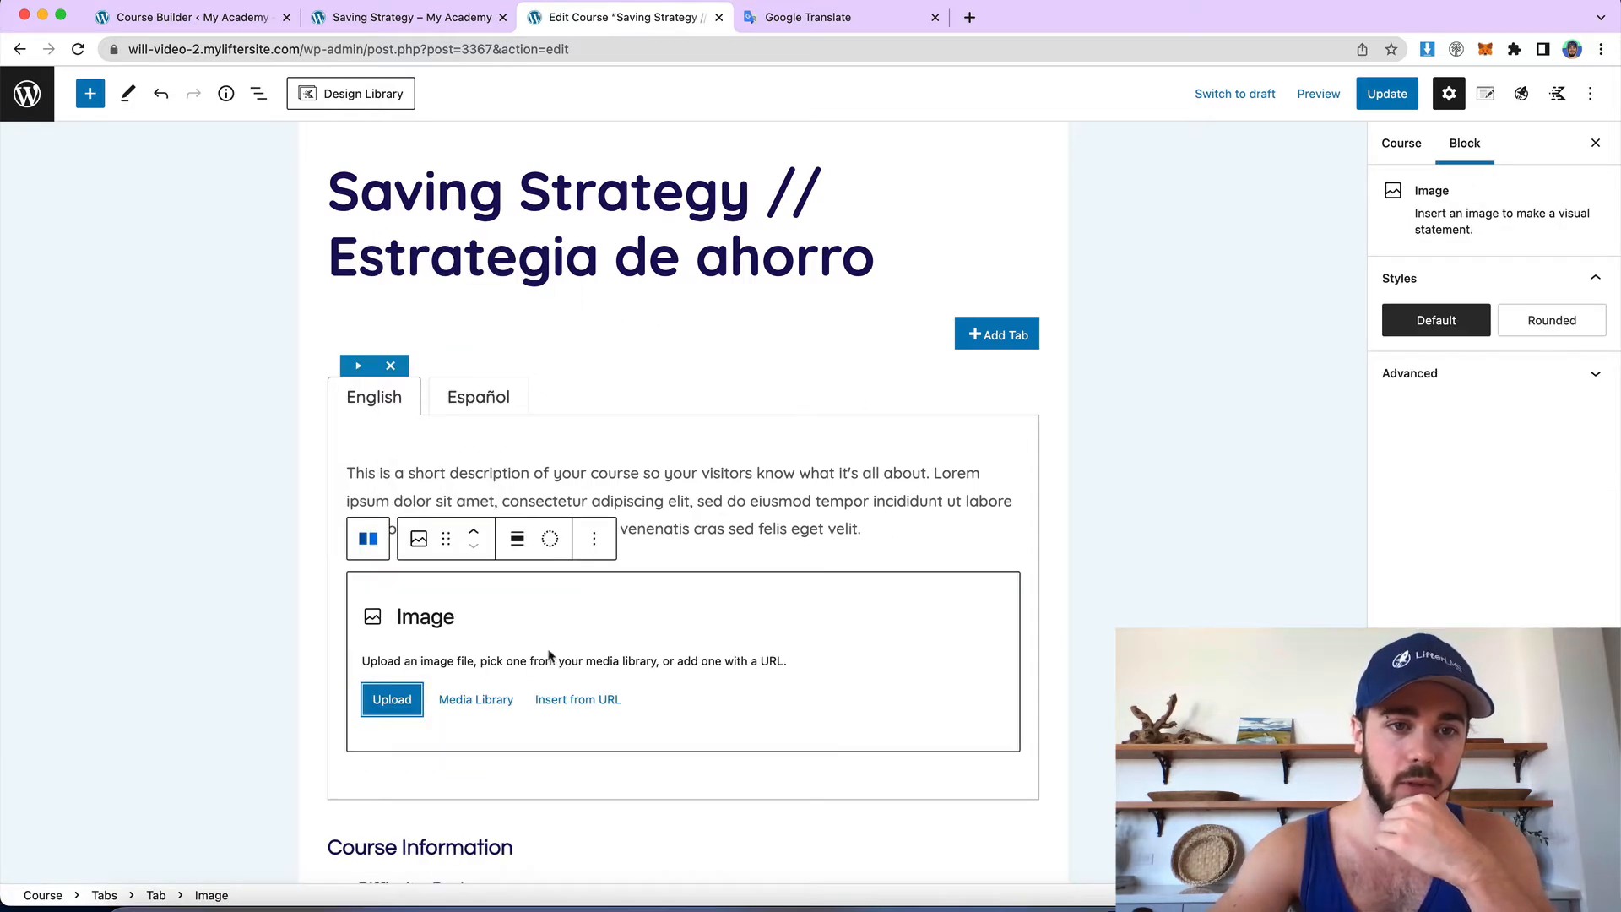
# Step: Fill the Image block with the doctor photo 6-1.jpg from the media library
pyautogui.click(475, 700)
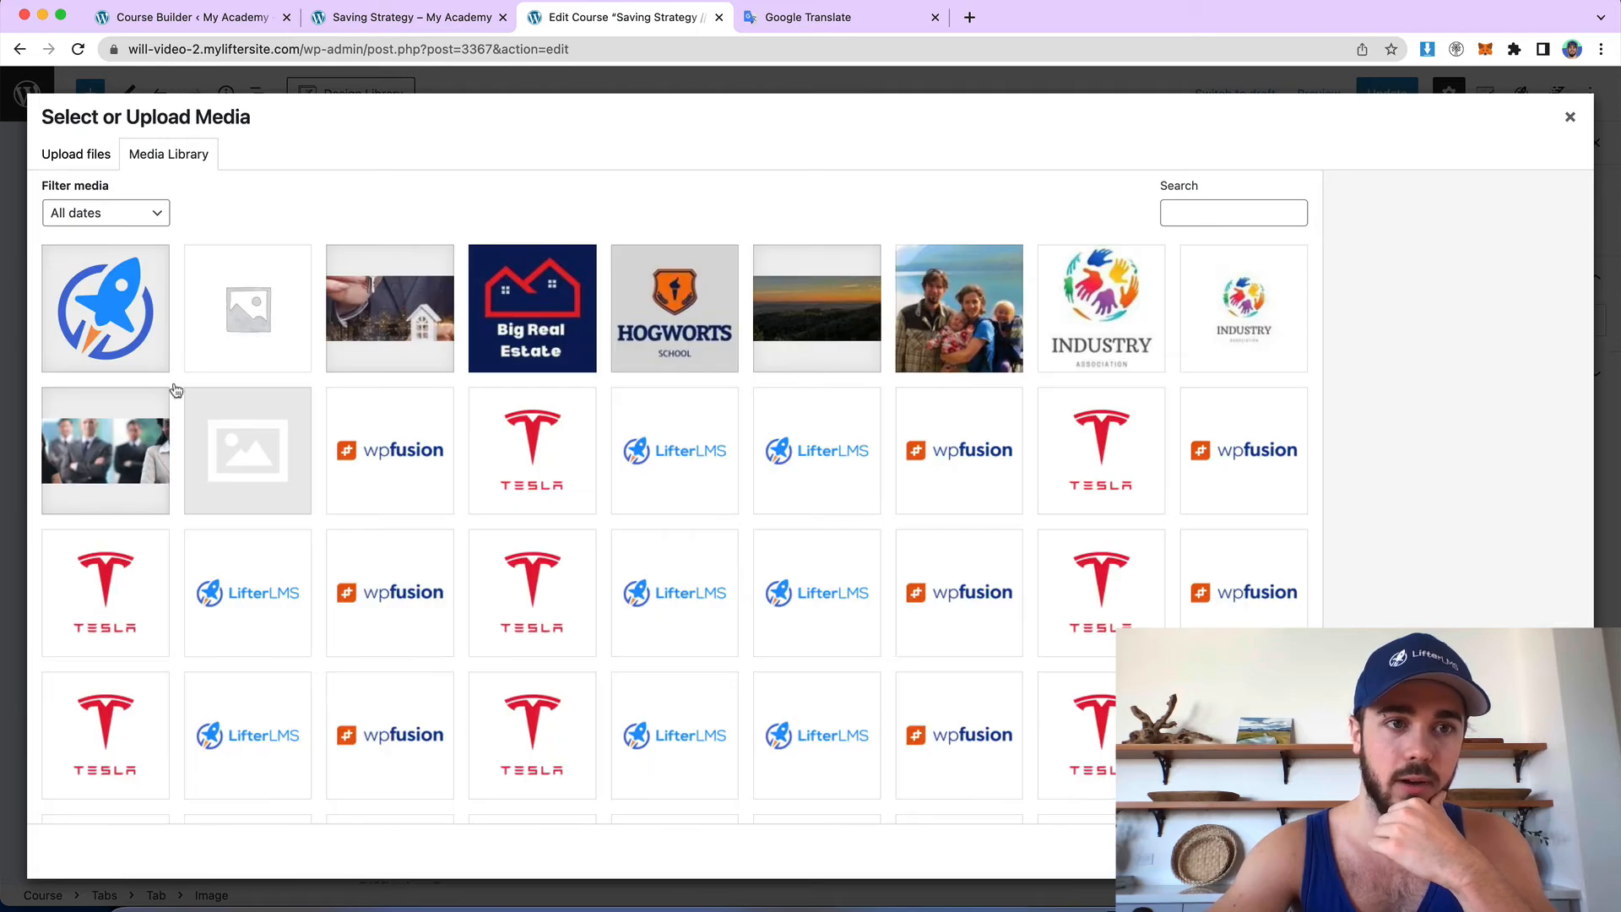
pyautogui.scroll(-10, 387, 417)
pyautogui.click(694, 544)
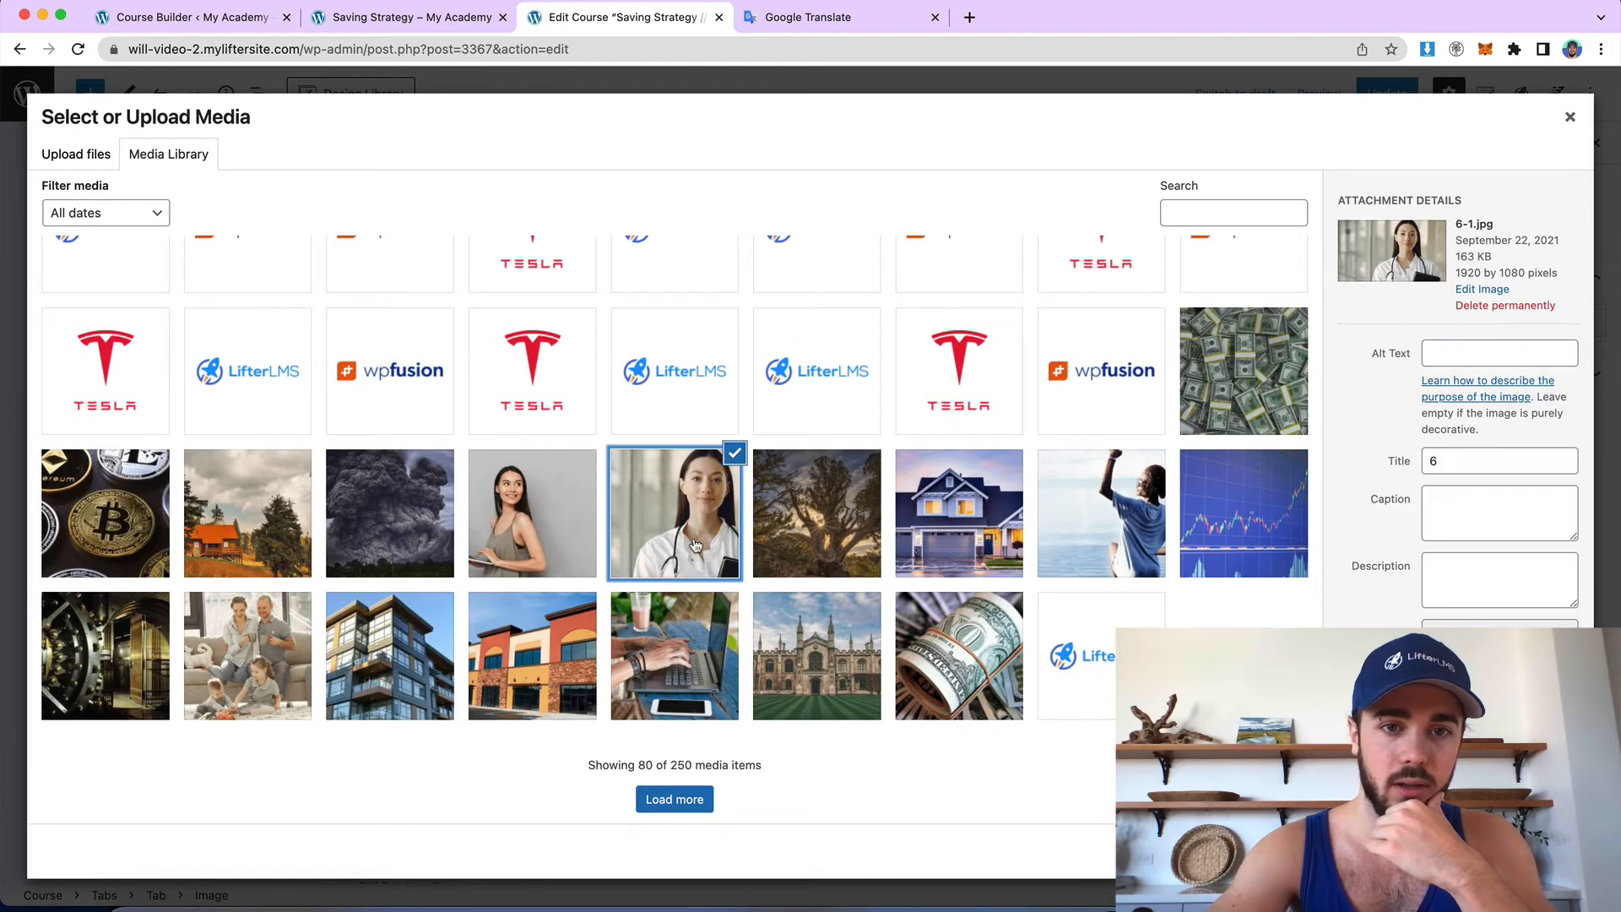
pyautogui.click(1551, 850)
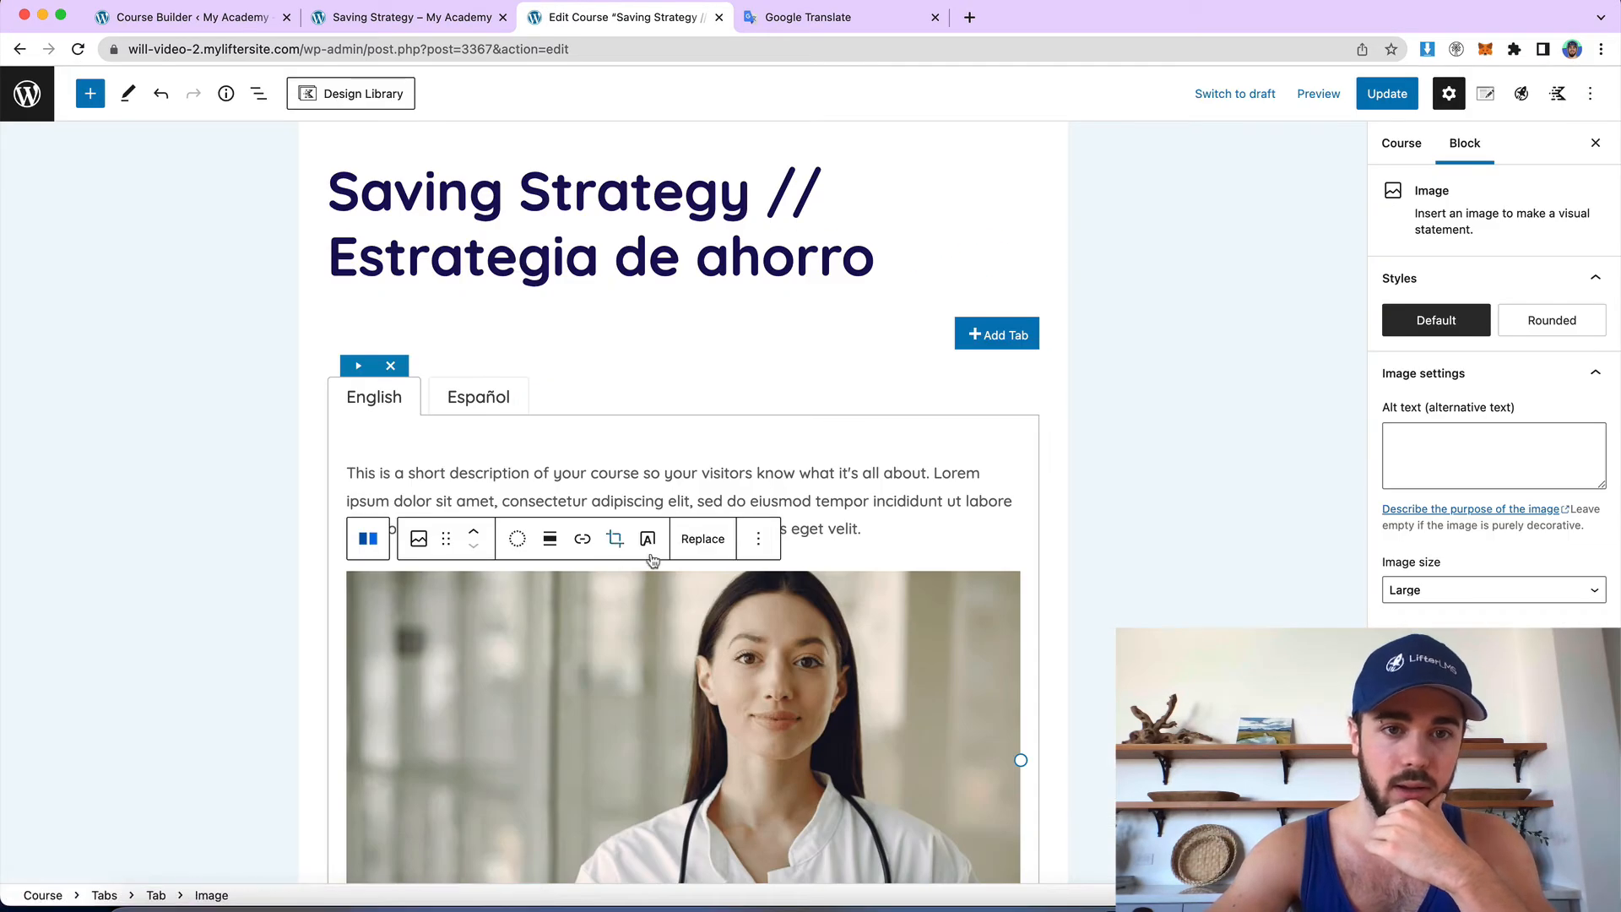
# Step: Align the doctor photo to the center and shrink it to a little over a third of the tab's content width
pyautogui.click(550, 538)
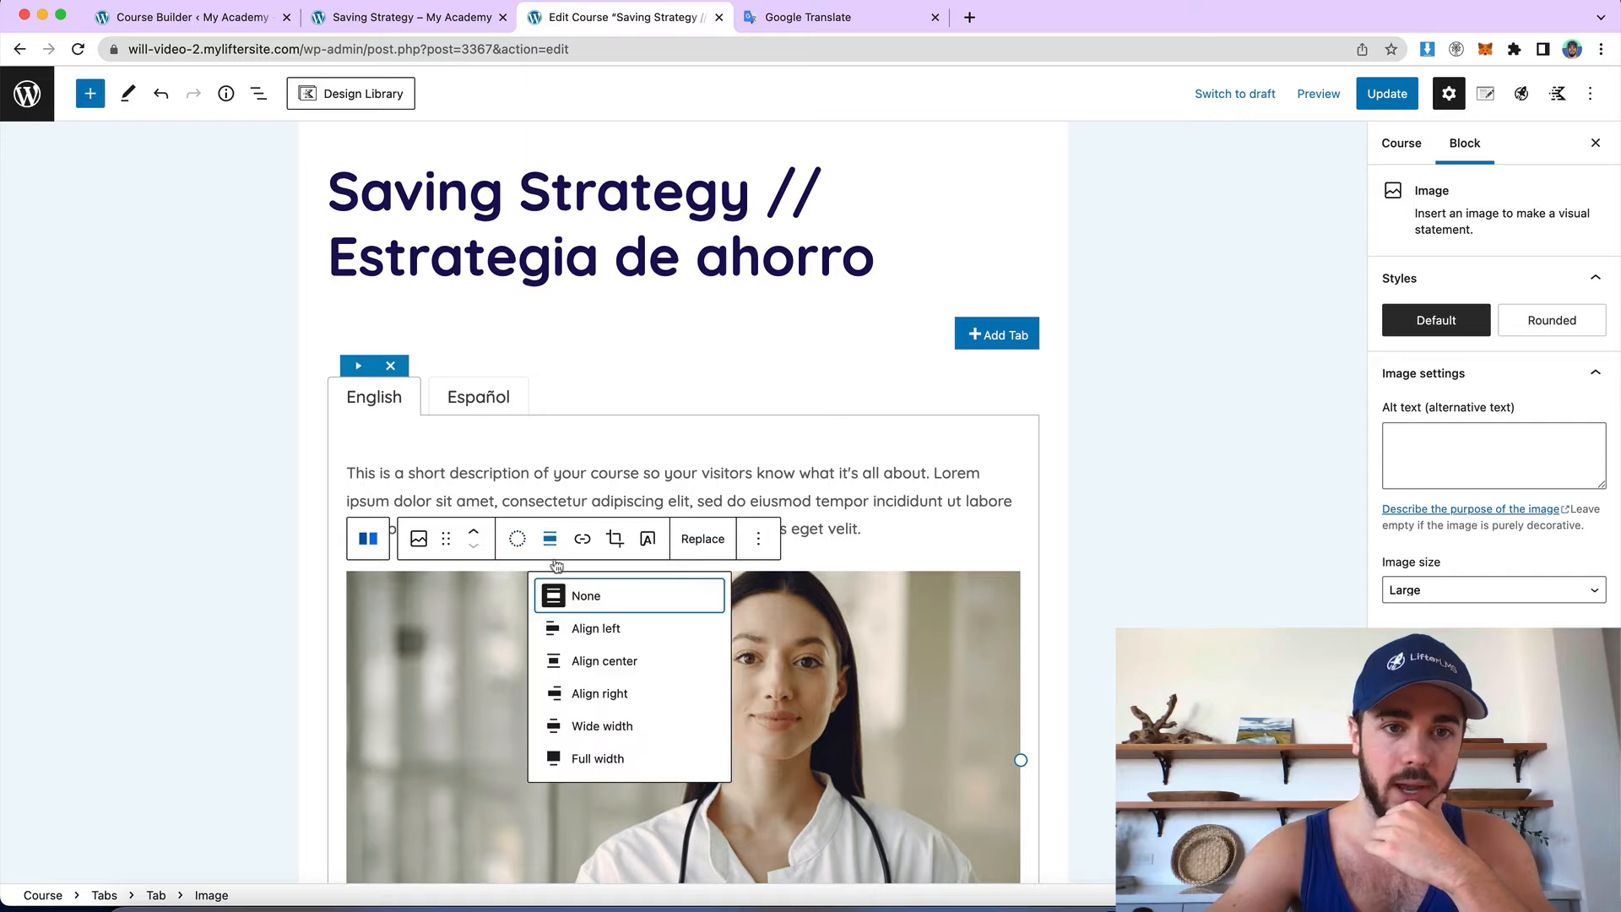
pyautogui.click(600, 661)
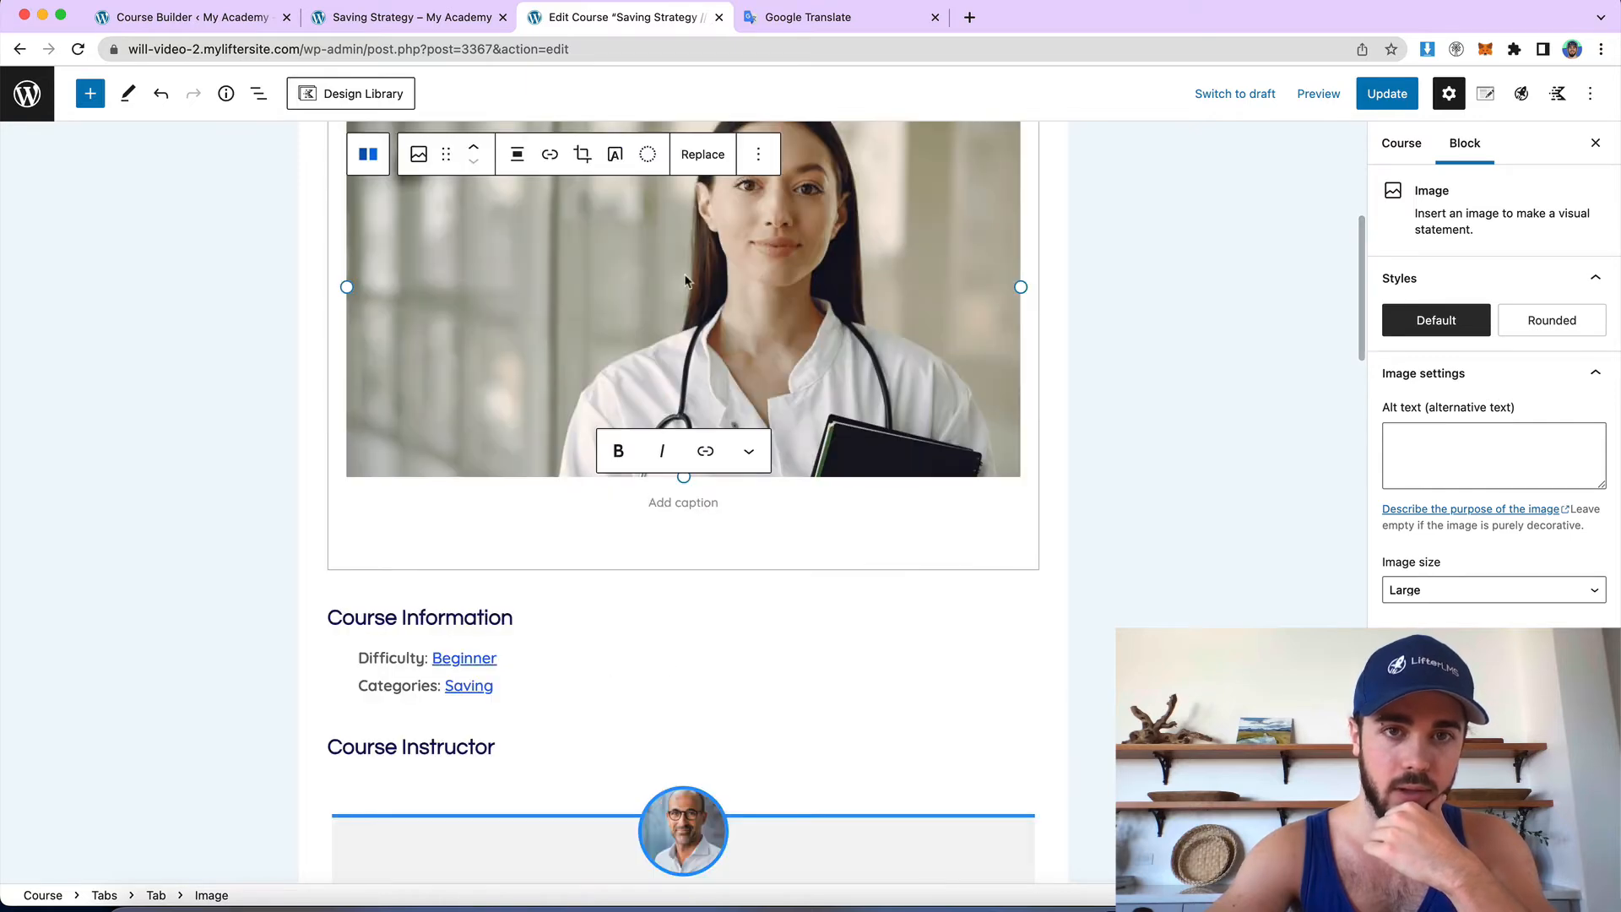
pyautogui.moveTo(1021, 285); pyautogui.dragTo(599, 297)
pyautogui.scroll(3, 651, 307)
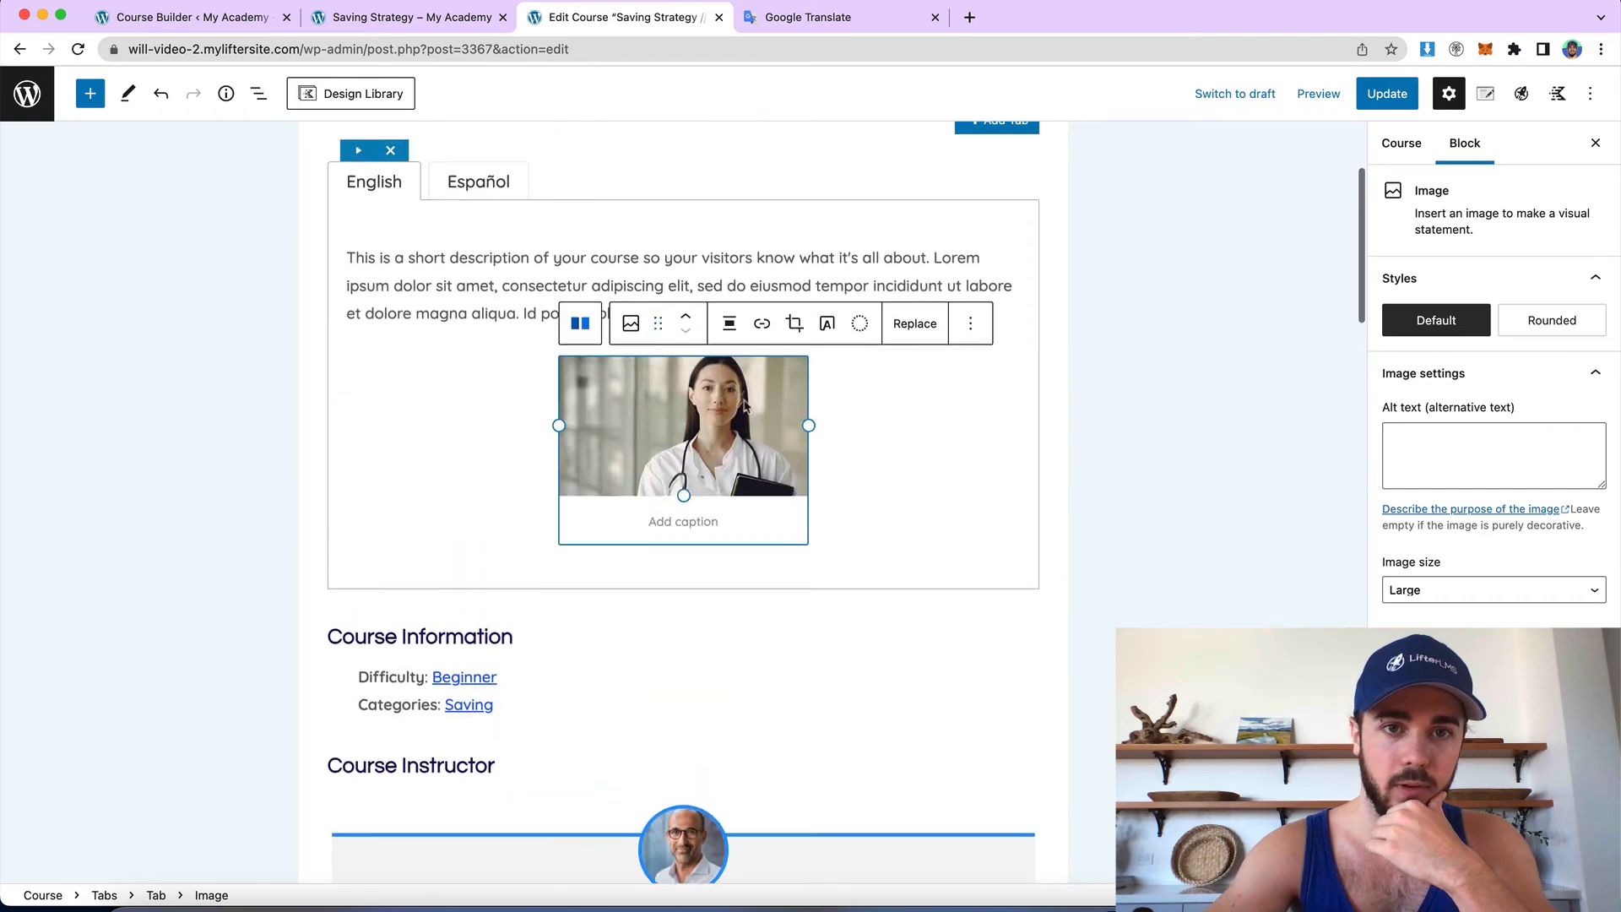
pyautogui.click(885, 486)
pyautogui.click(900, 331)
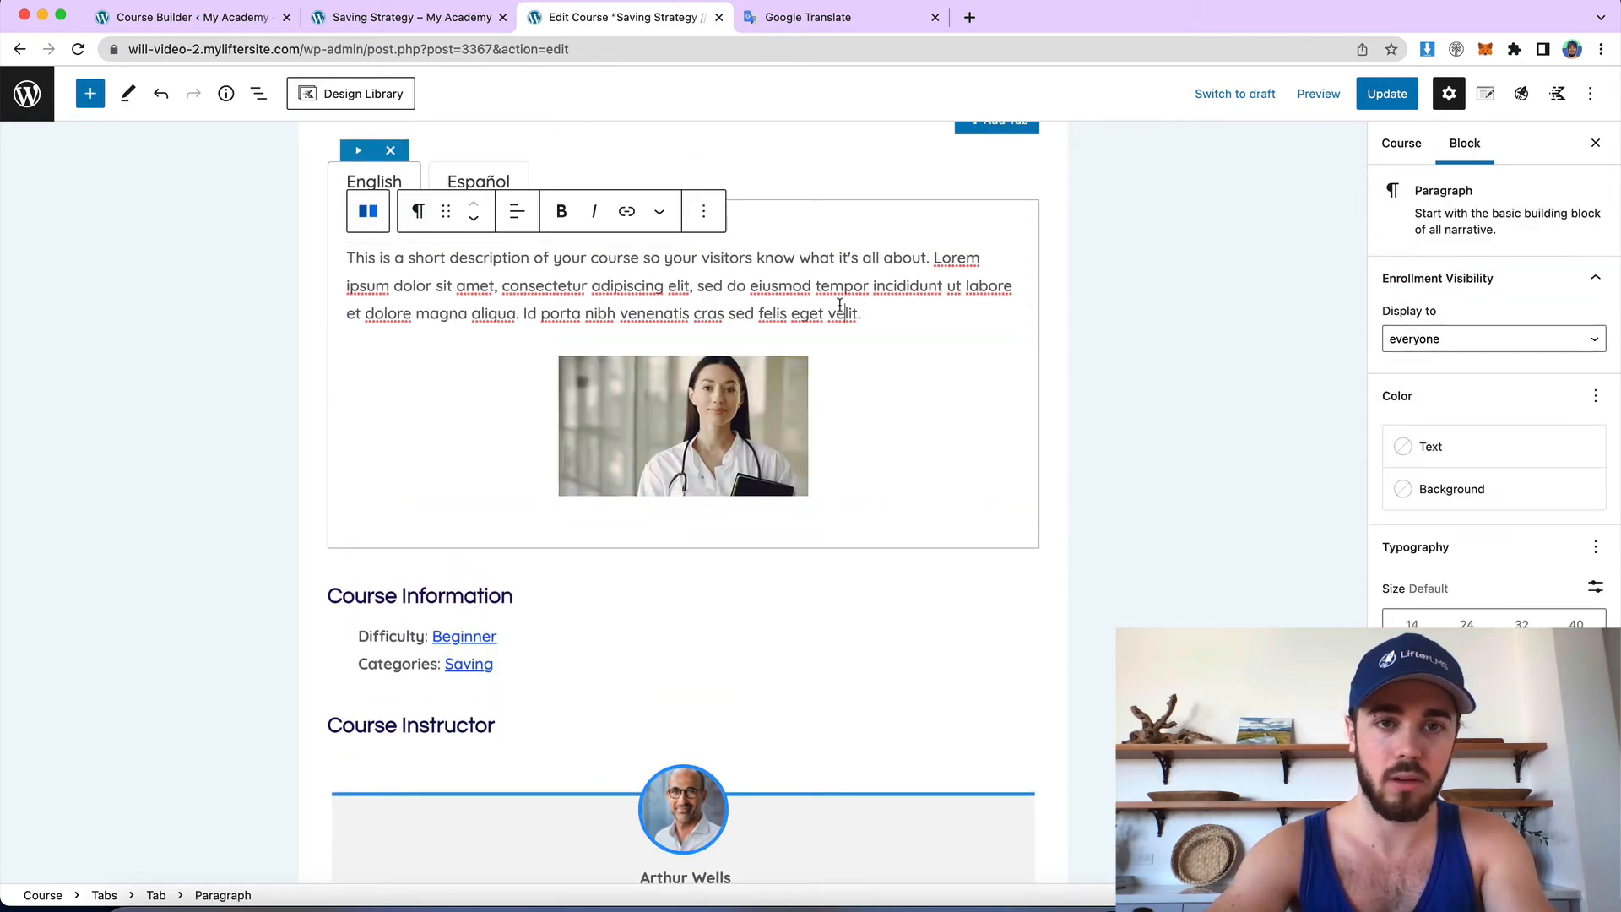
# Step: Add a paragraph reading "Instructor" below the doctor photo in the English tab
pyautogui.click(850, 436)
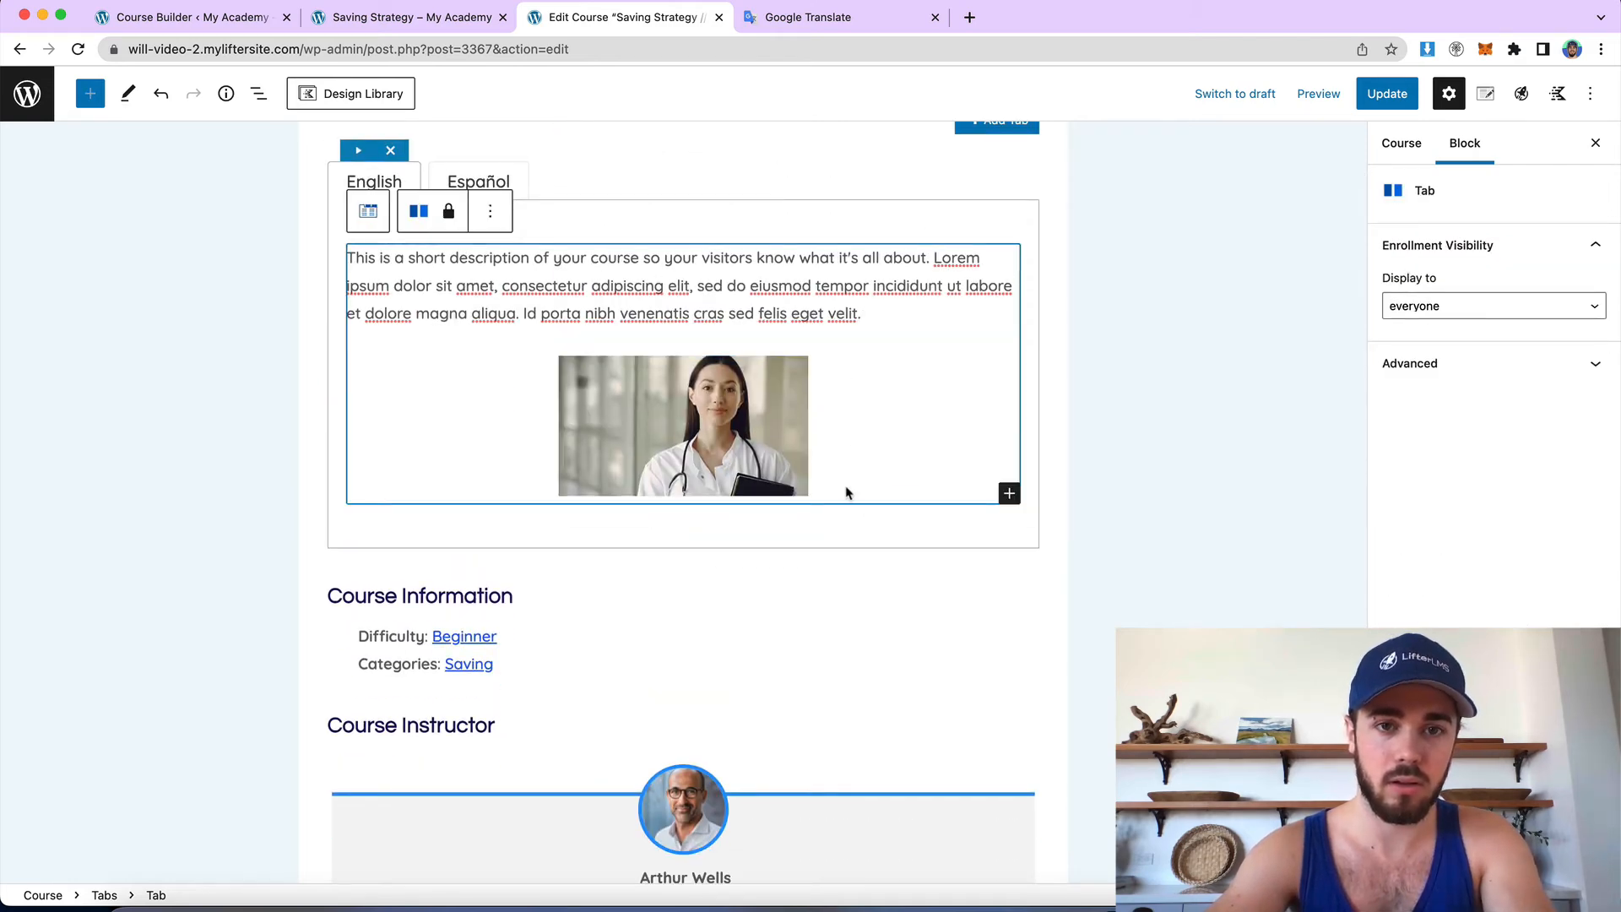
pyautogui.click(1009, 493)
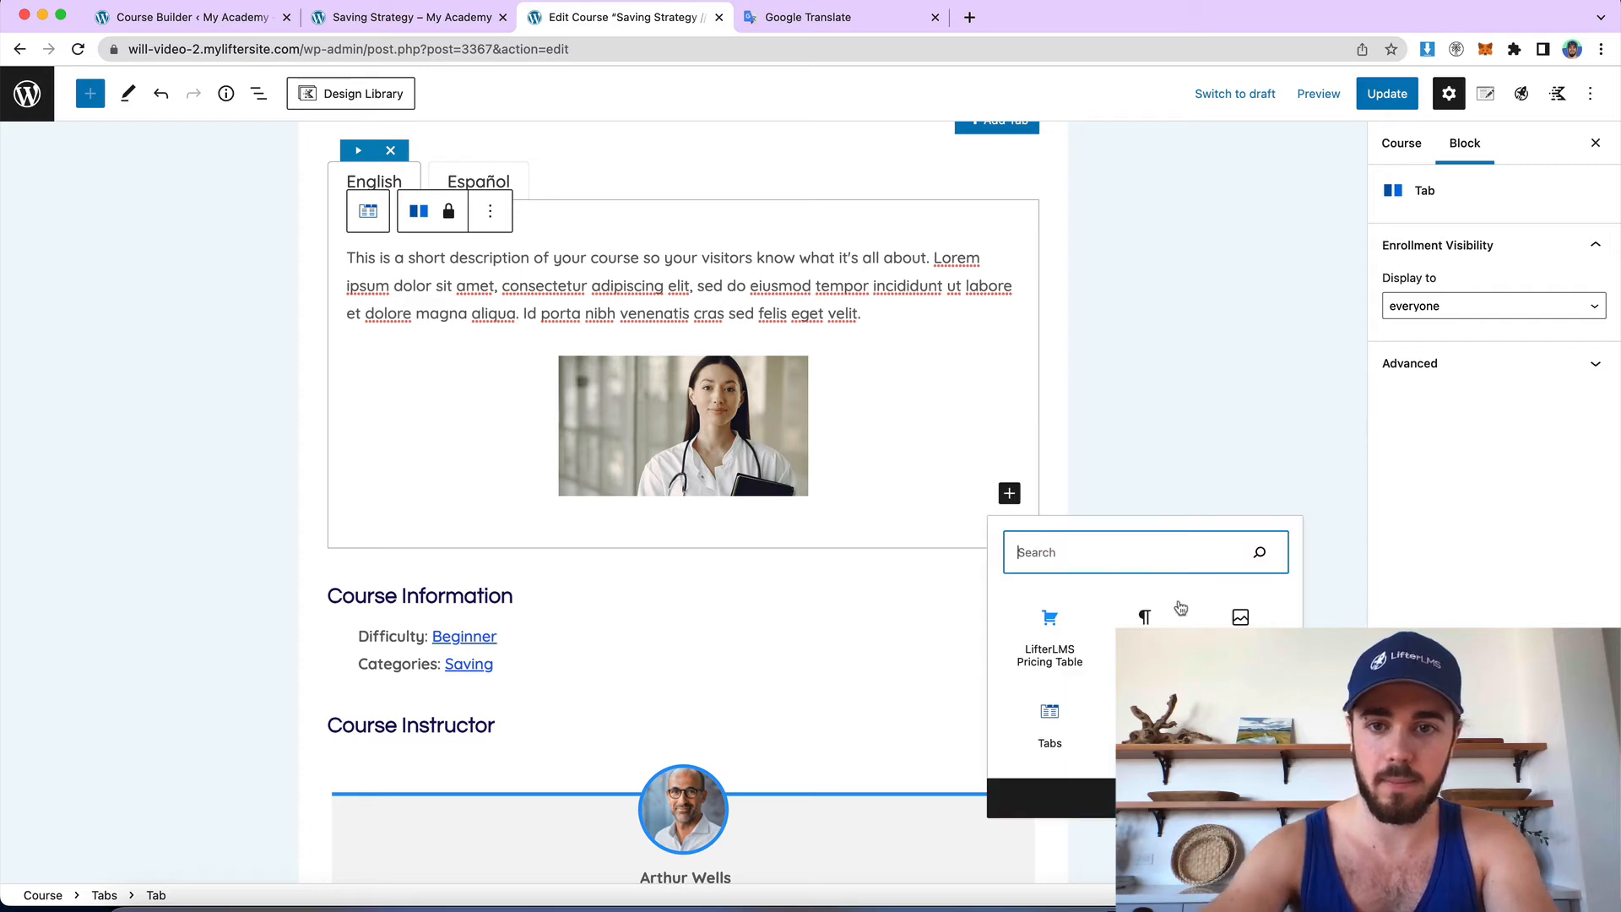
pyautogui.click(1149, 615)
pyautogui.scroll(-3, 443, 533)
pyautogui.write('Instructor')
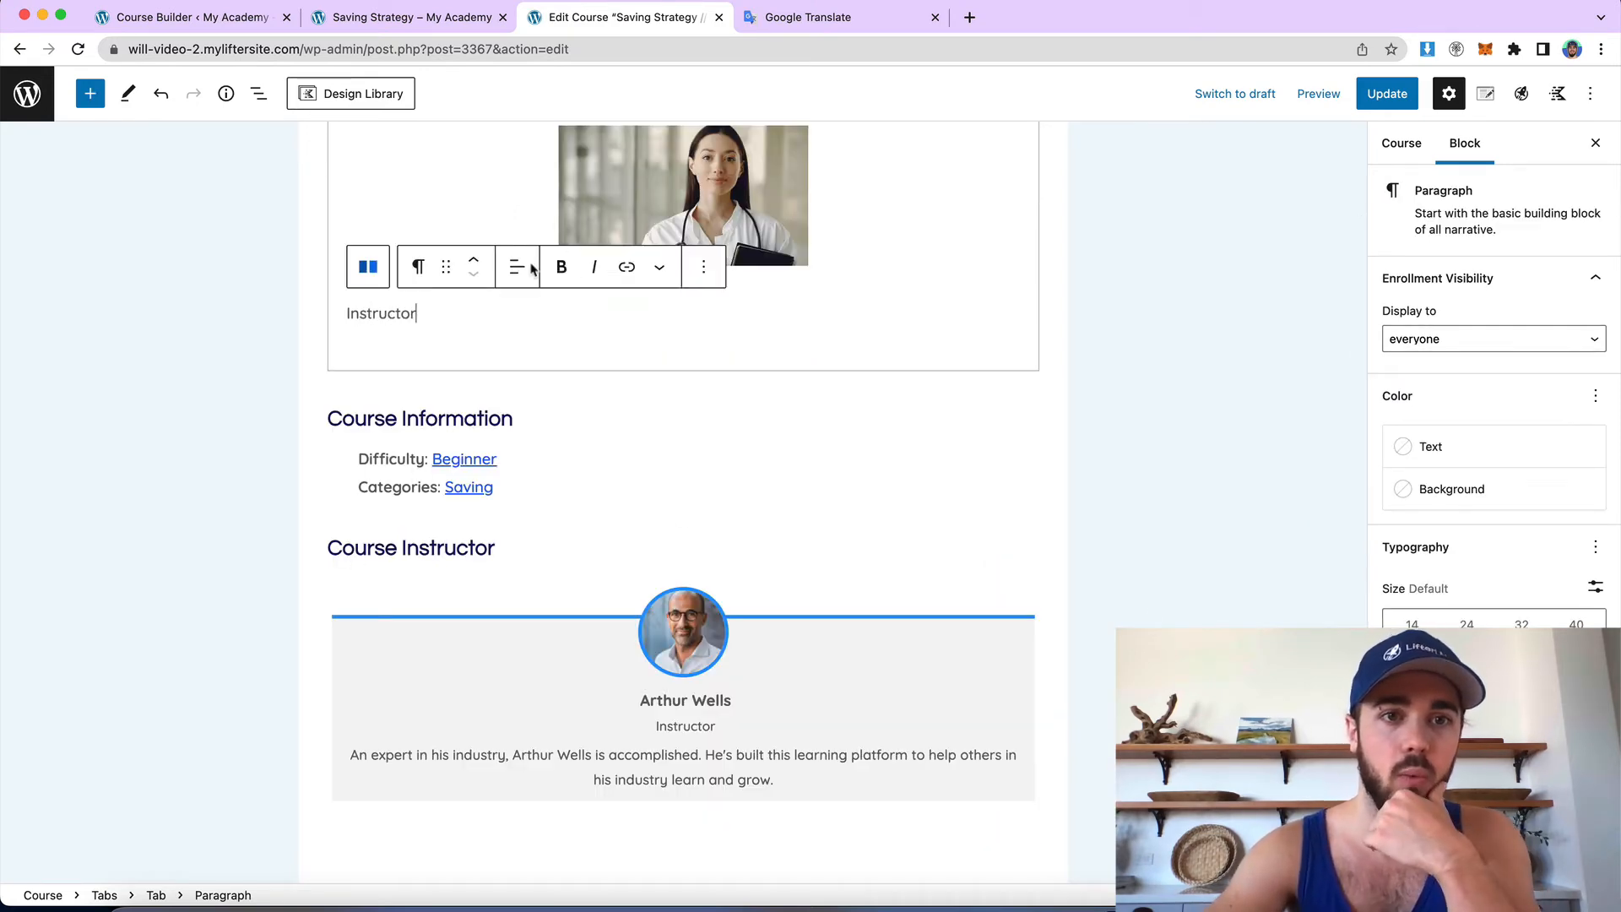
# Step: Center the "Instructor" paragraph and save the course
pyautogui.click(533, 268)
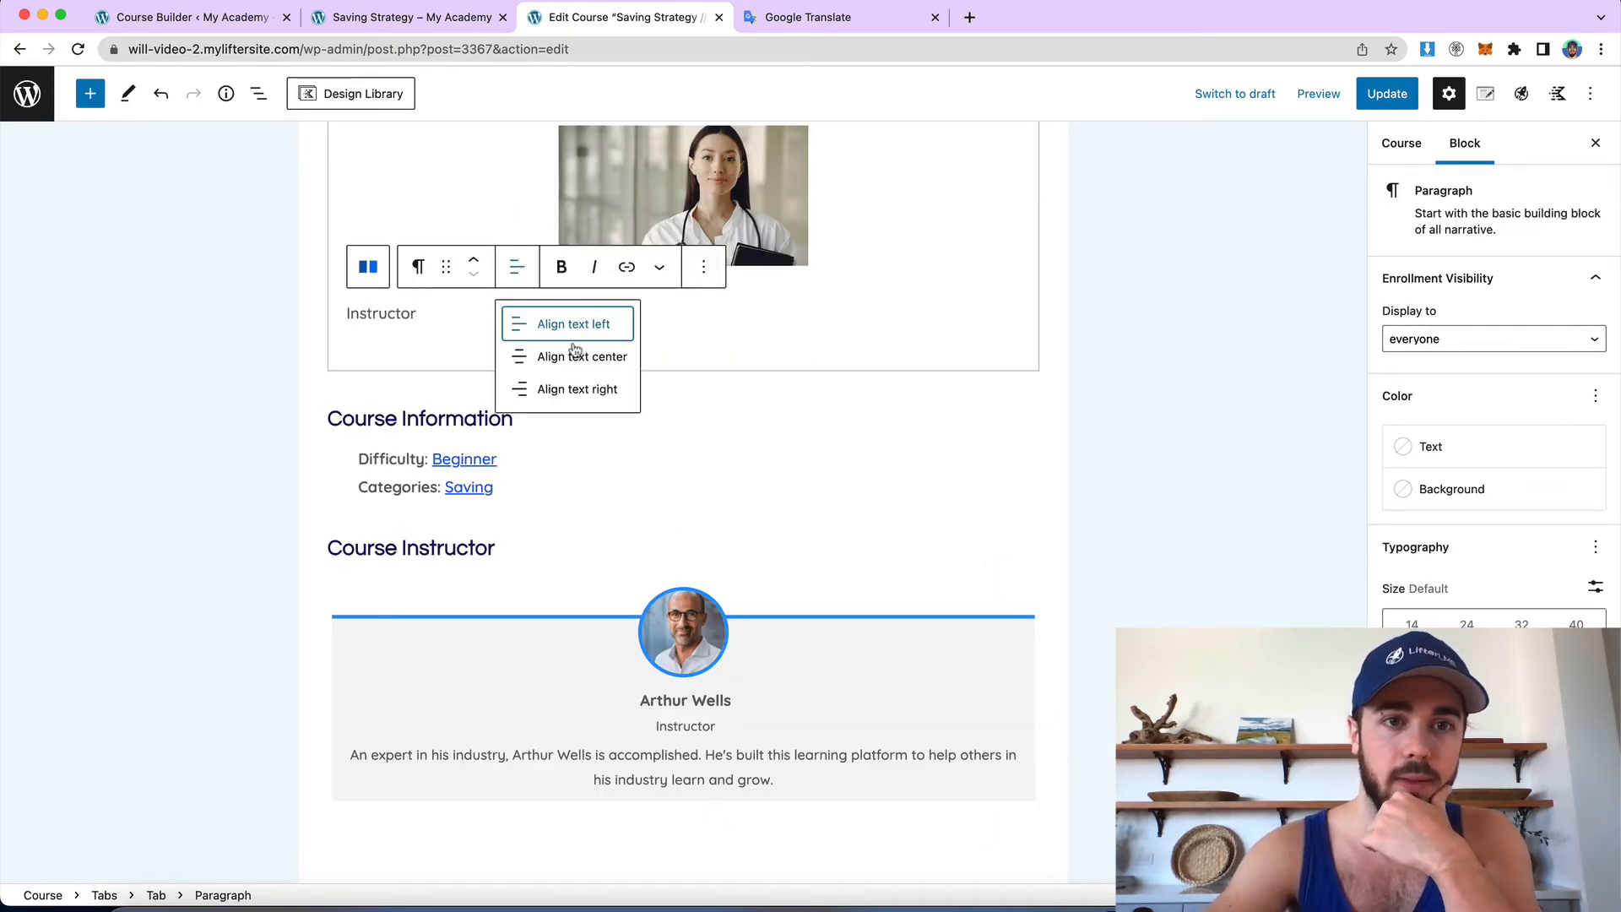
pyautogui.click(574, 355)
pyautogui.scroll(3, 717, 321)
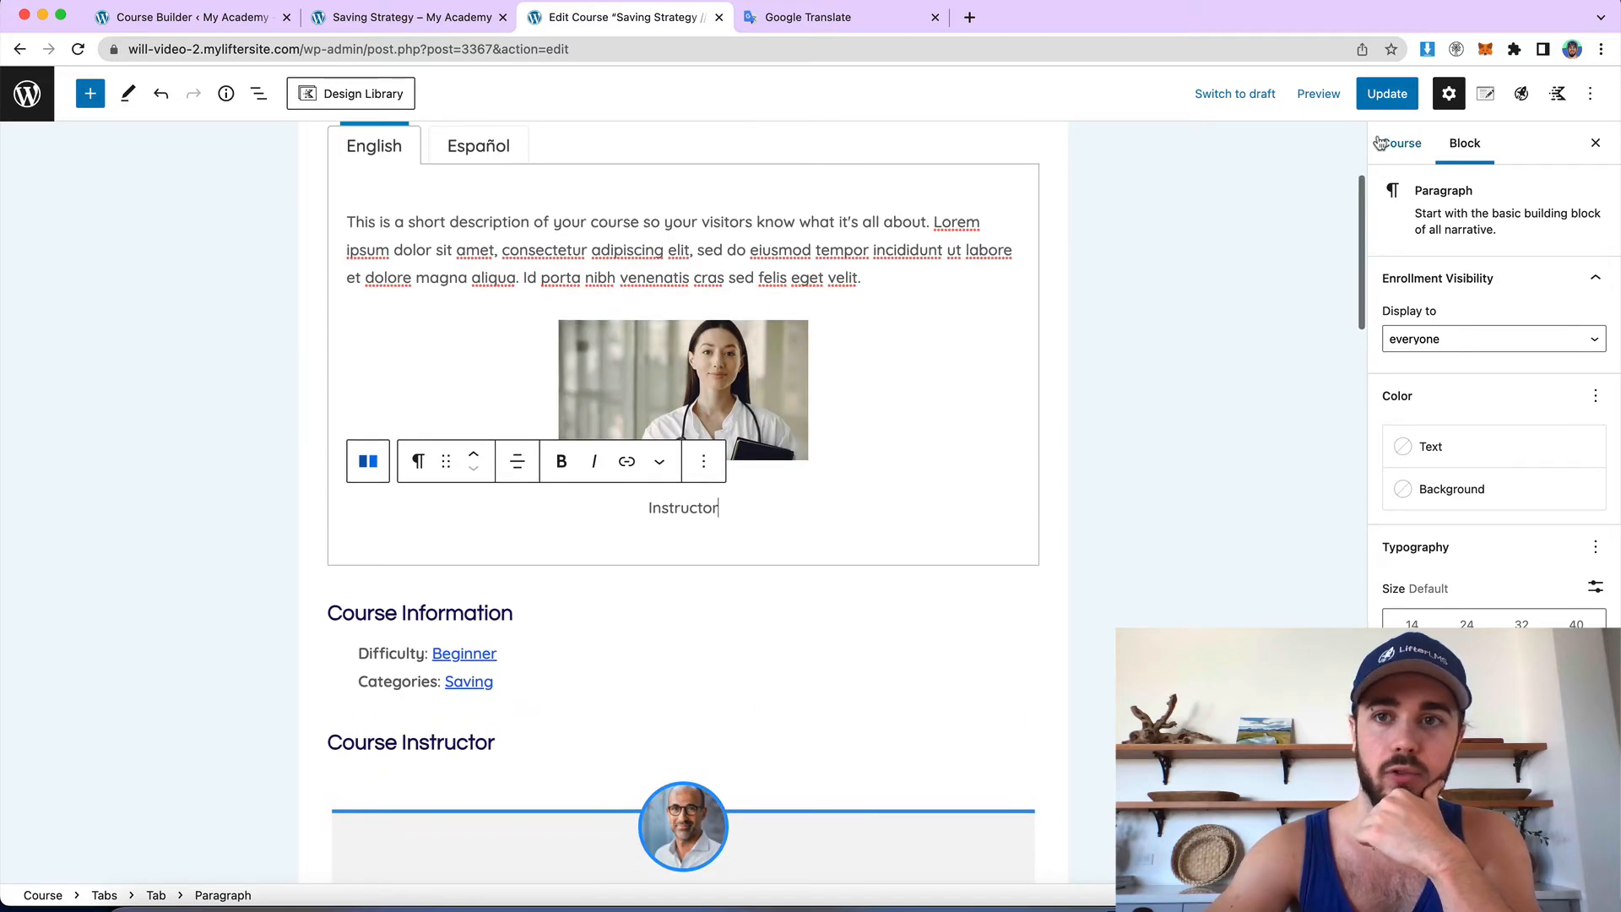
pyautogui.press('super+s')
pyautogui.scroll(2, 652, 357)
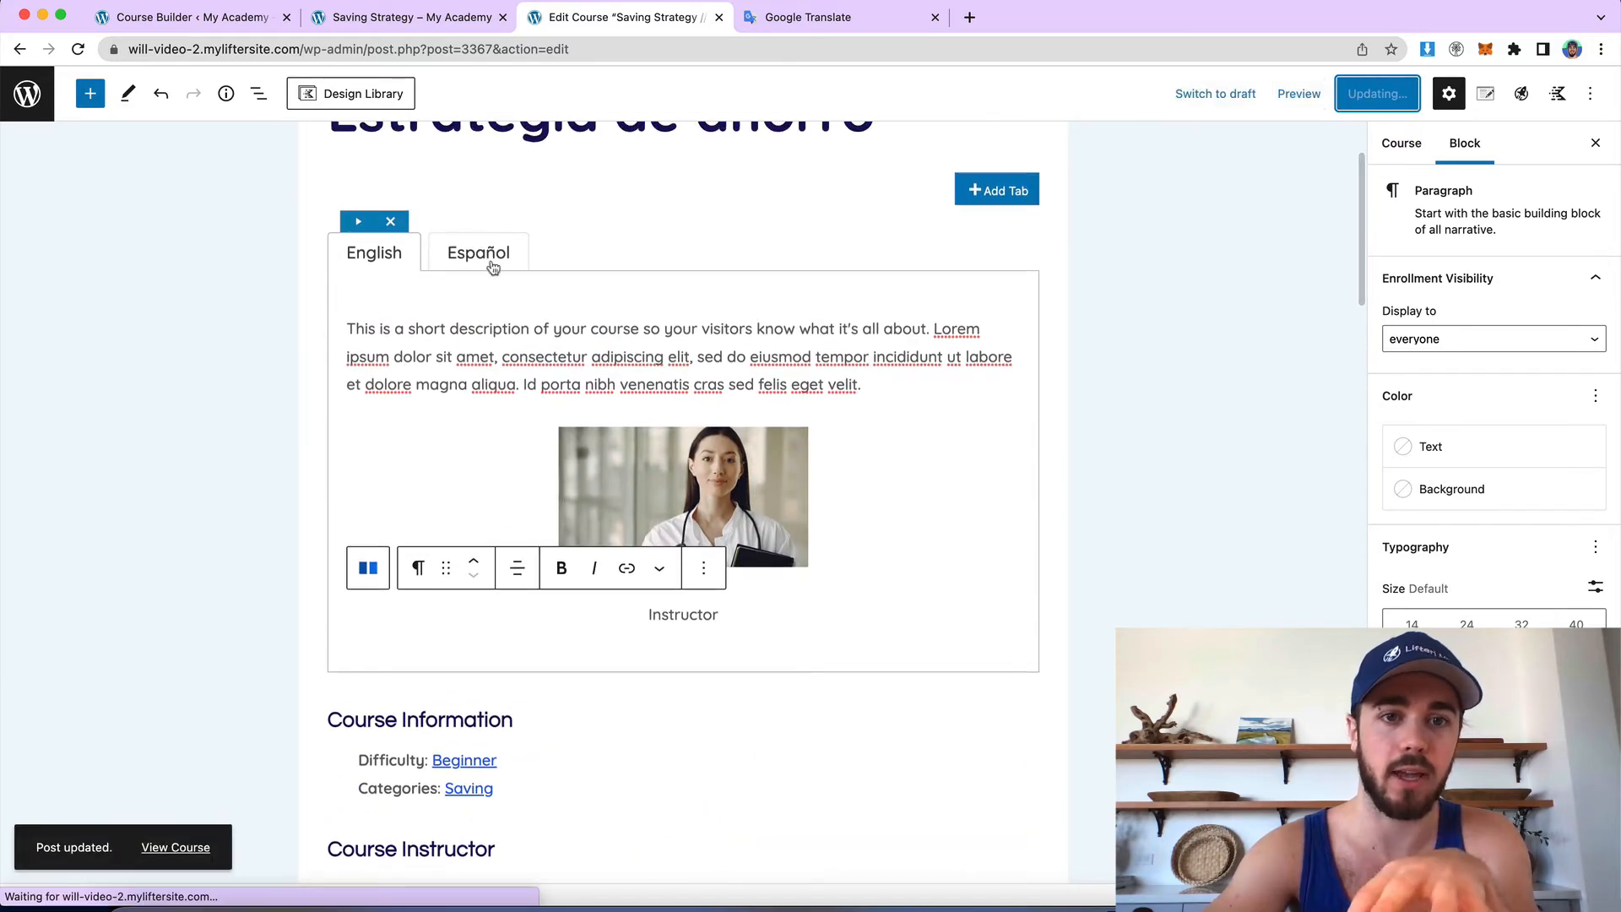
# Step: Open the course in the Course Builder and expand all of its sections
pyautogui.click(488, 253)
pyautogui.click(382, 266)
pyautogui.scroll(-5, 289, 423)
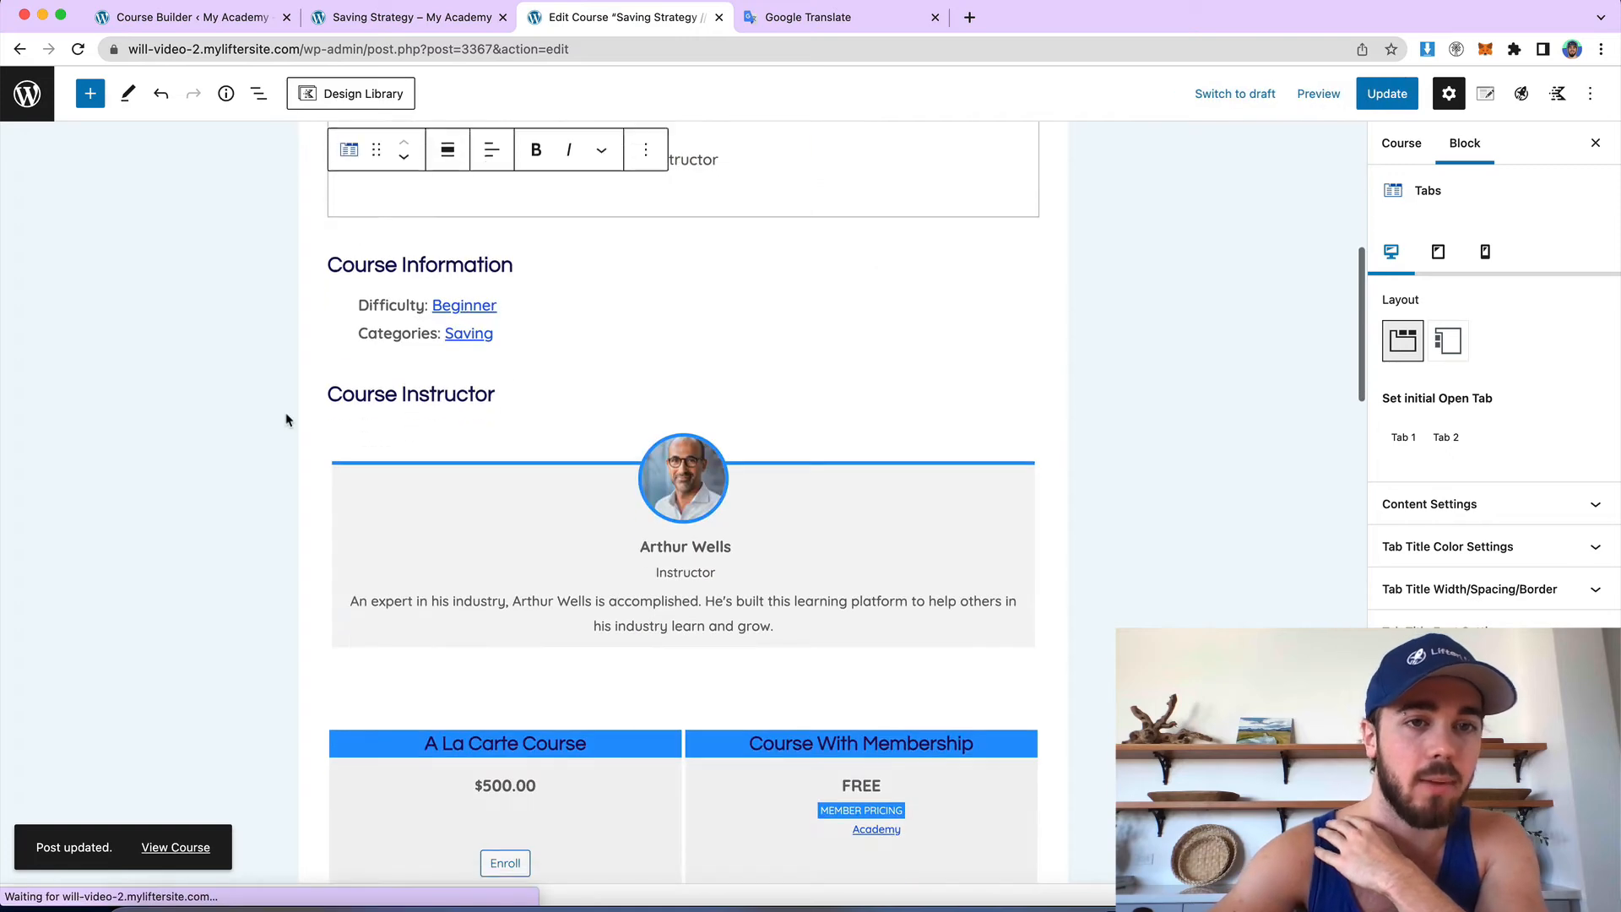
pyautogui.scroll(-3, 486, 561)
pyautogui.scroll(-6, 498, 576)
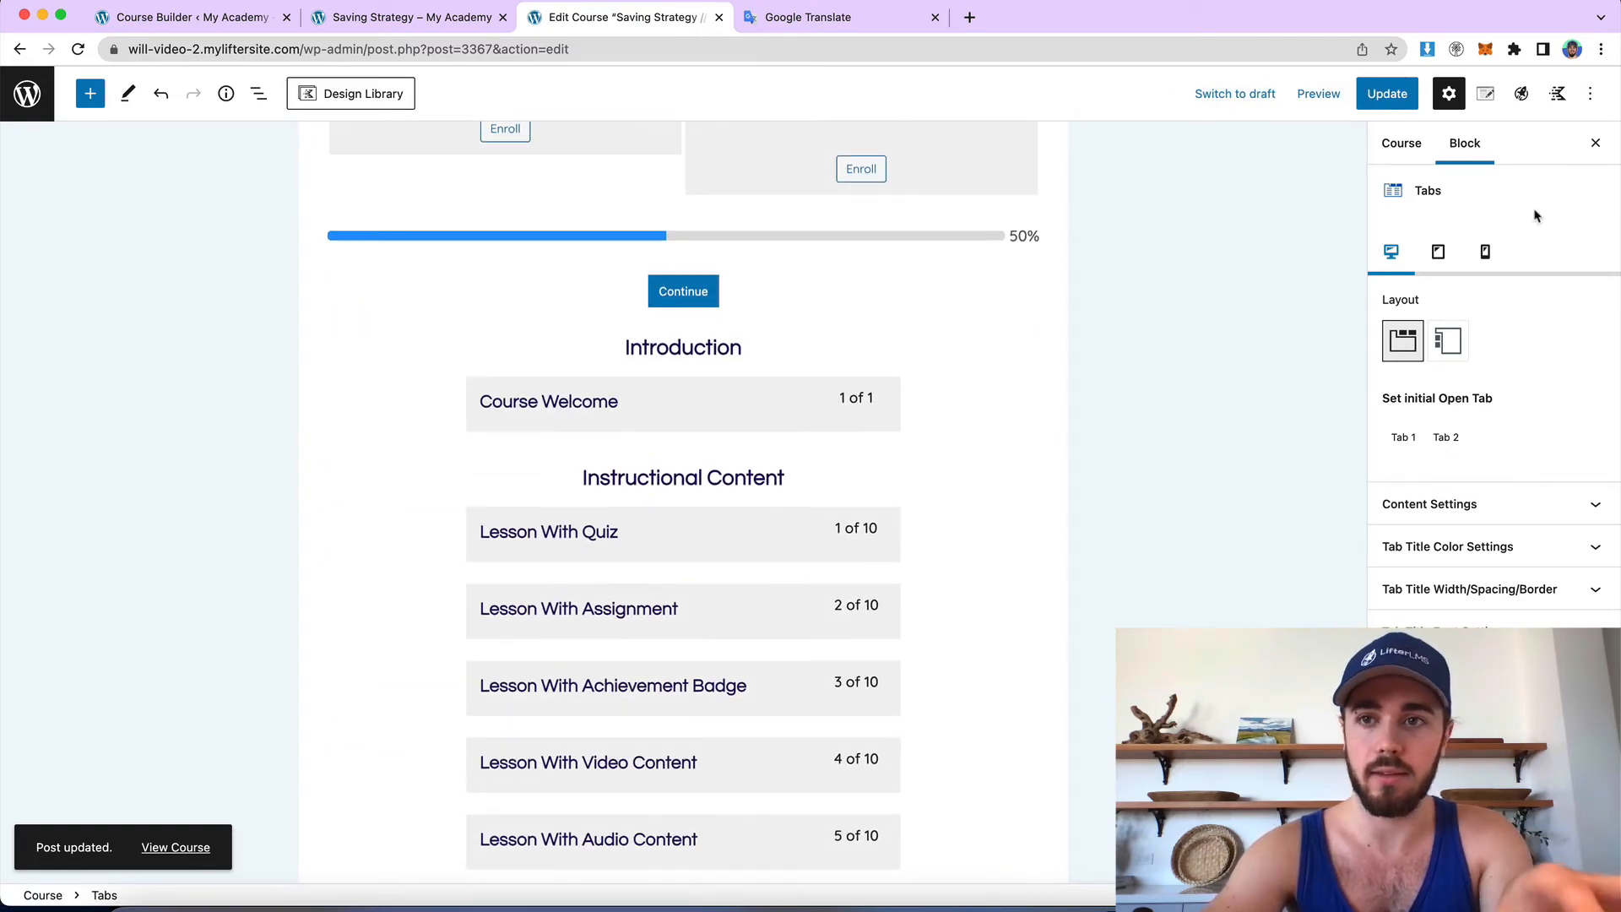
pyautogui.click(1403, 155)
pyautogui.scroll(-2, 1517, 453)
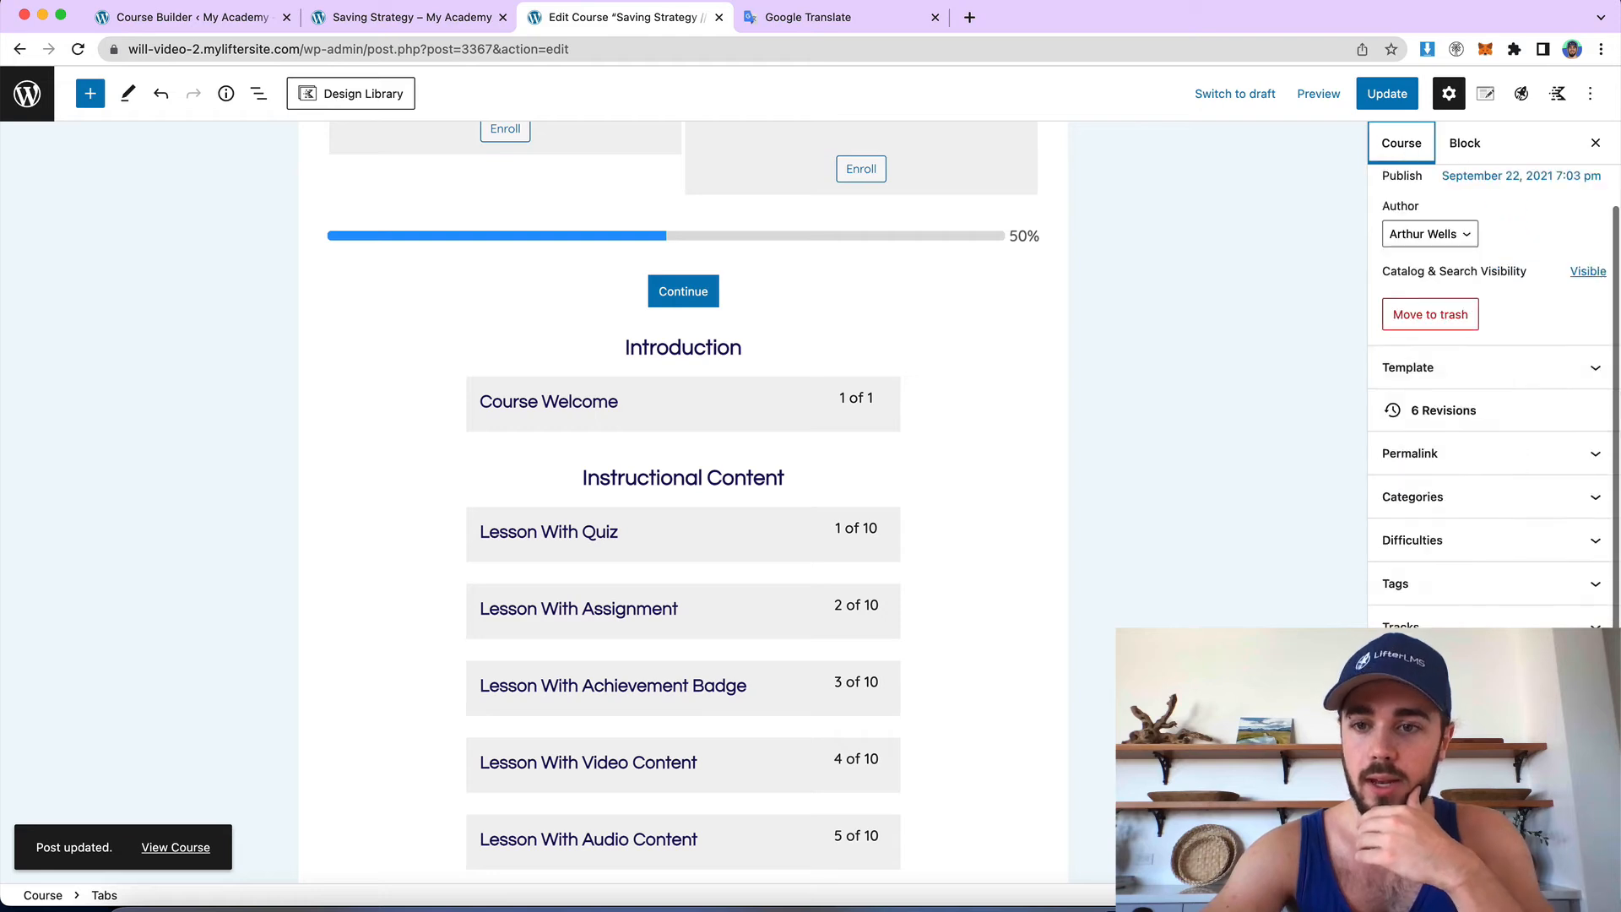
pyautogui.click(1457, 831)
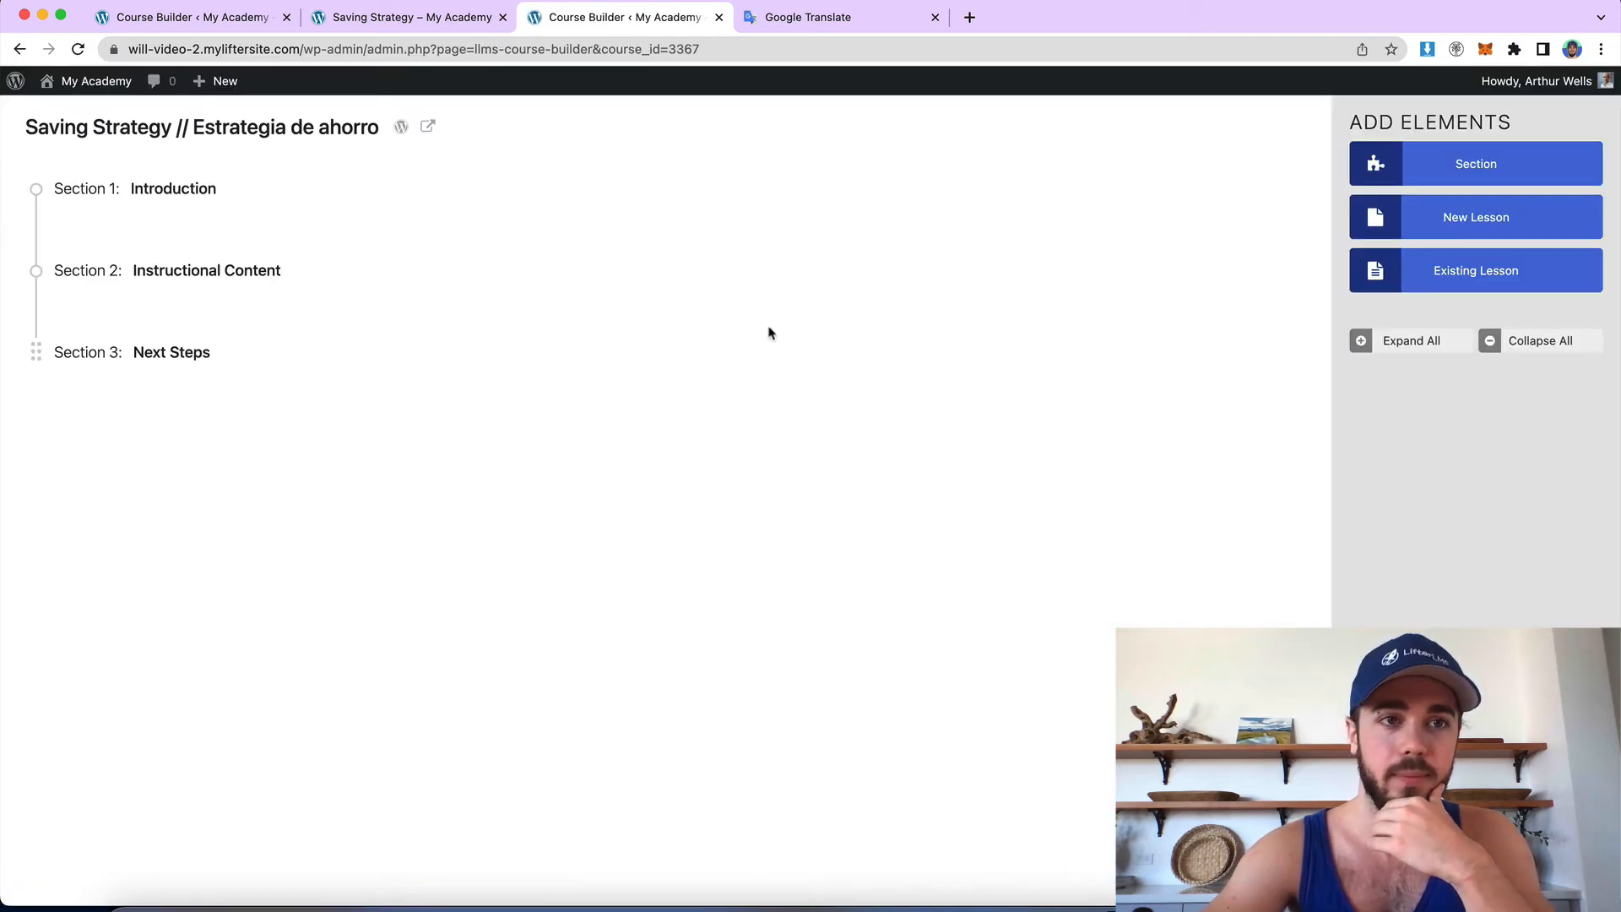
pyautogui.click(1411, 341)
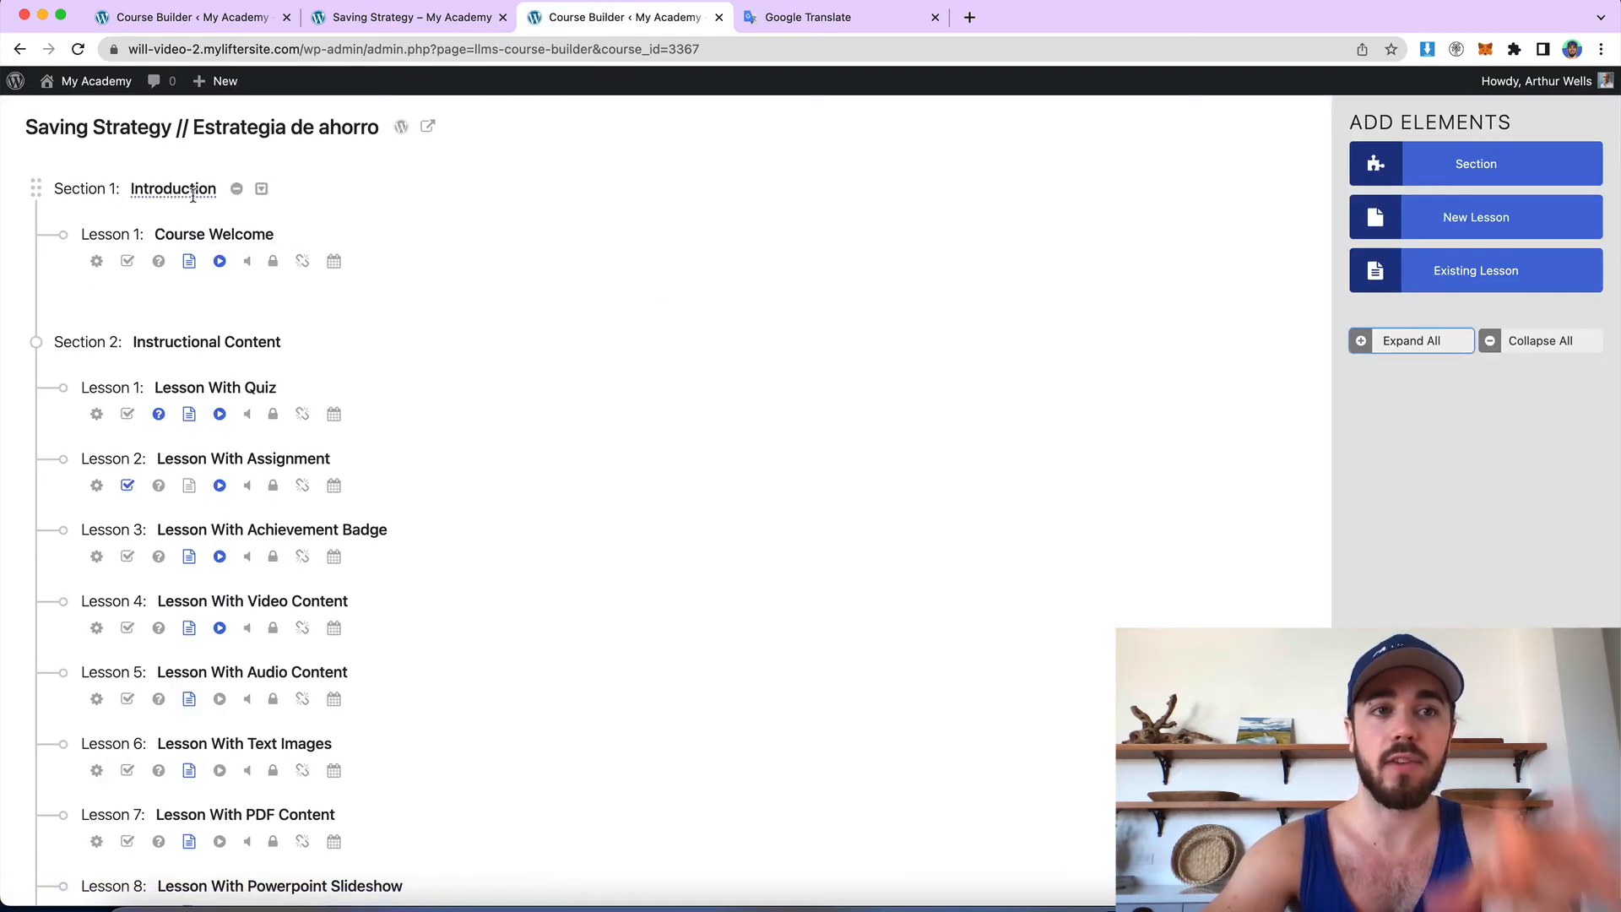
# Step: Translate the Section 1 title "Introduction" into Spanish in Google Translate and copy the translation
pyautogui.click(173, 129)
pyautogui.doubleClick(177, 128)
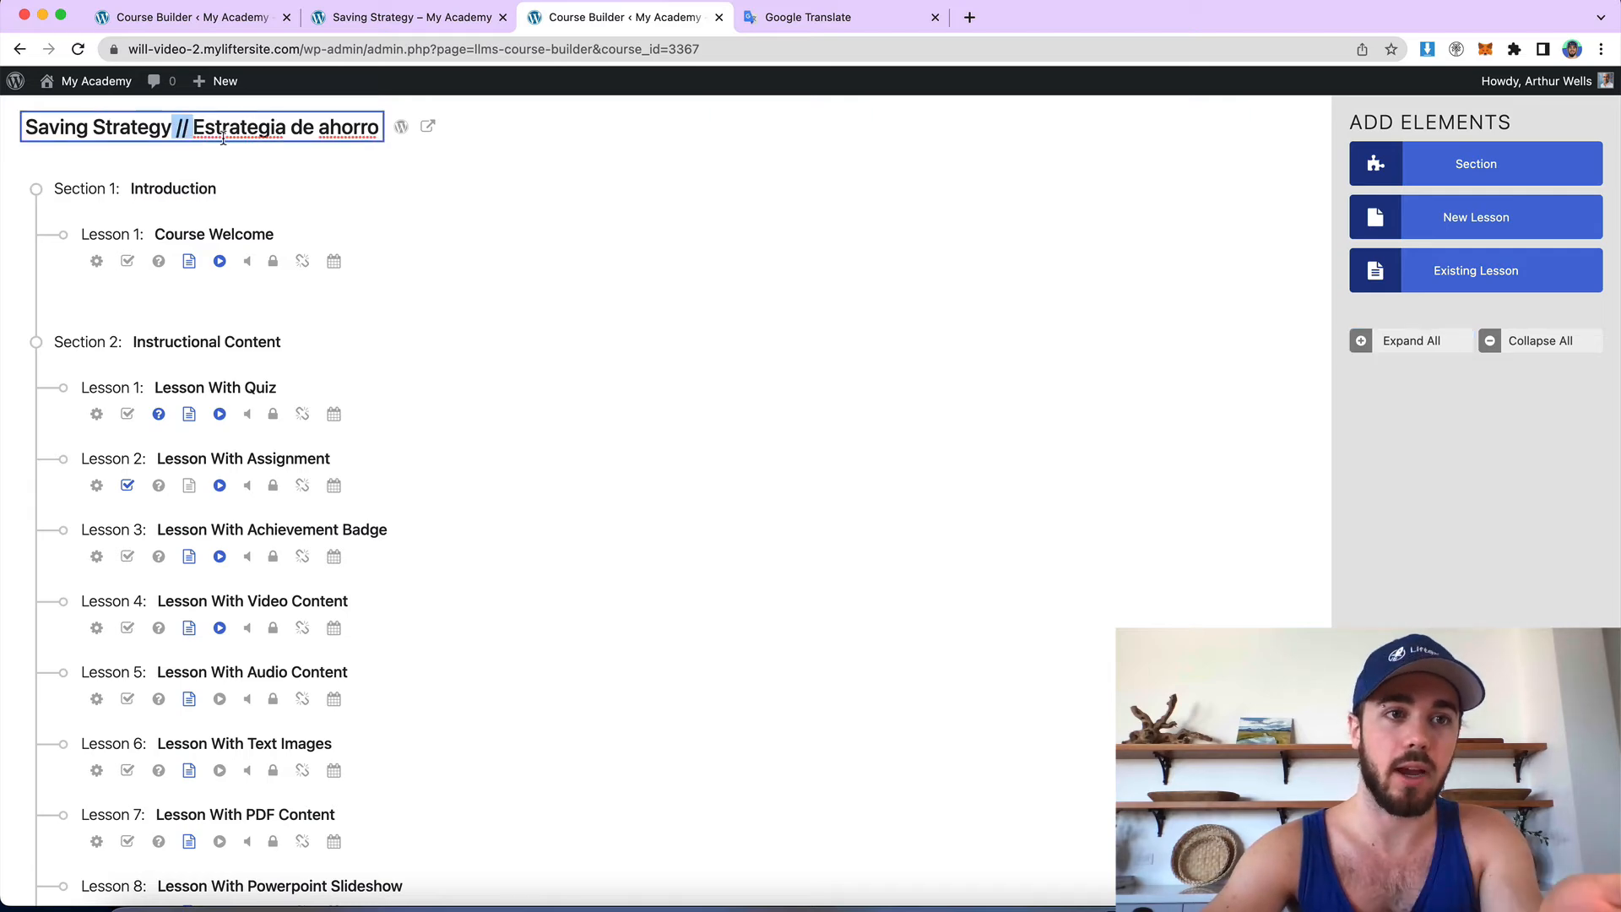
pyautogui.click(173, 189)
pyautogui.press('super+a')
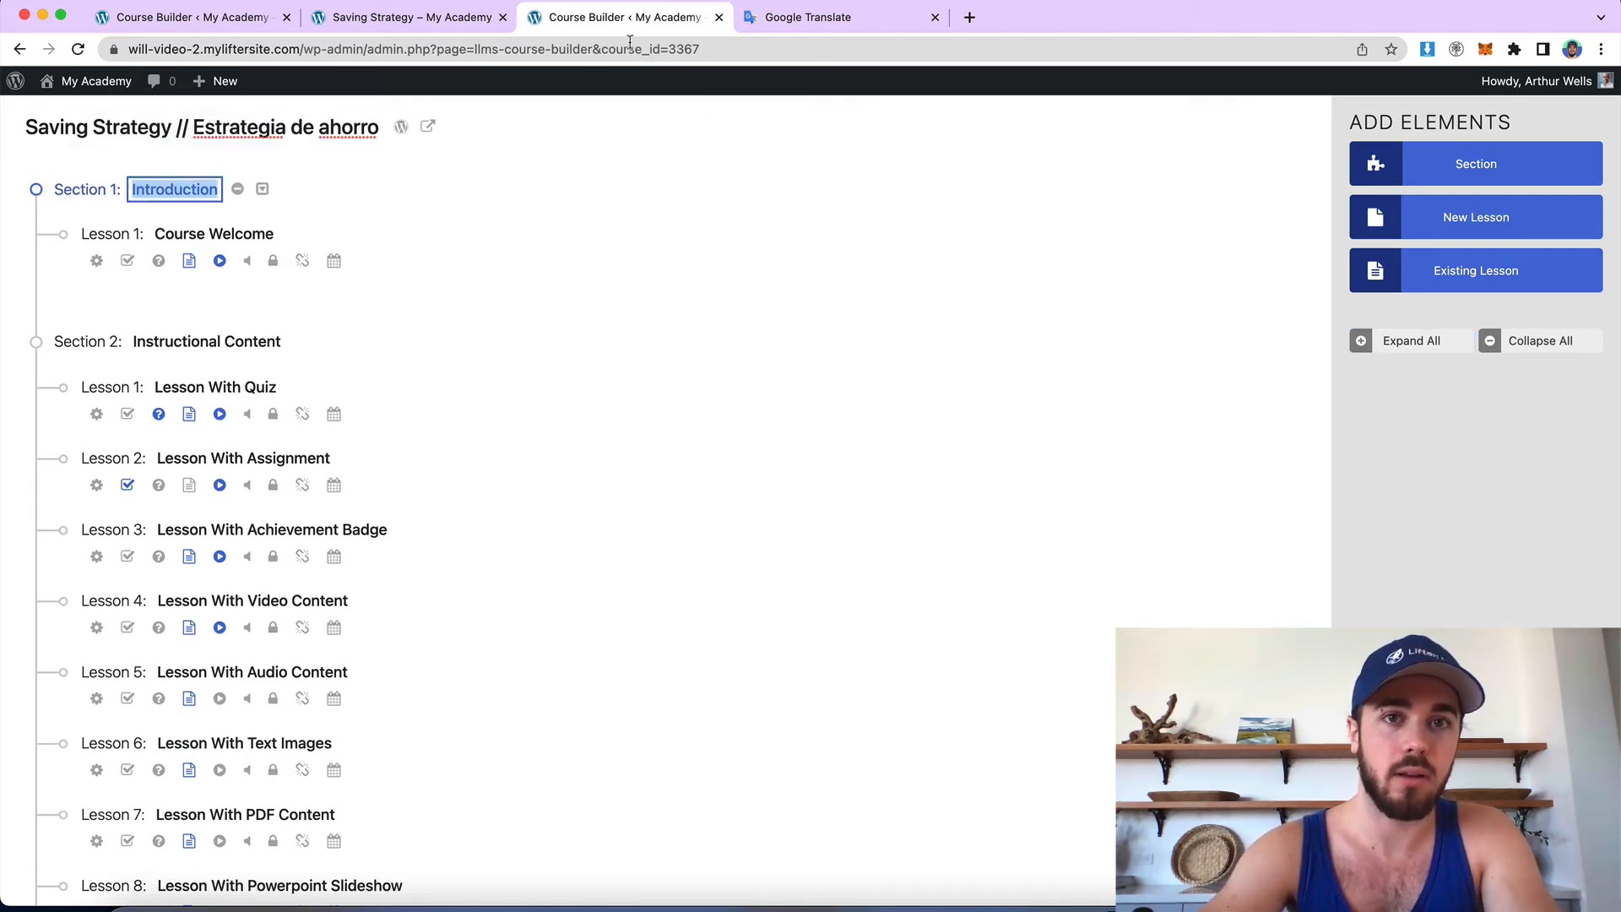
pyautogui.click(796, 25)
pyautogui.press('super+a')
pyautogui.press('super+v')
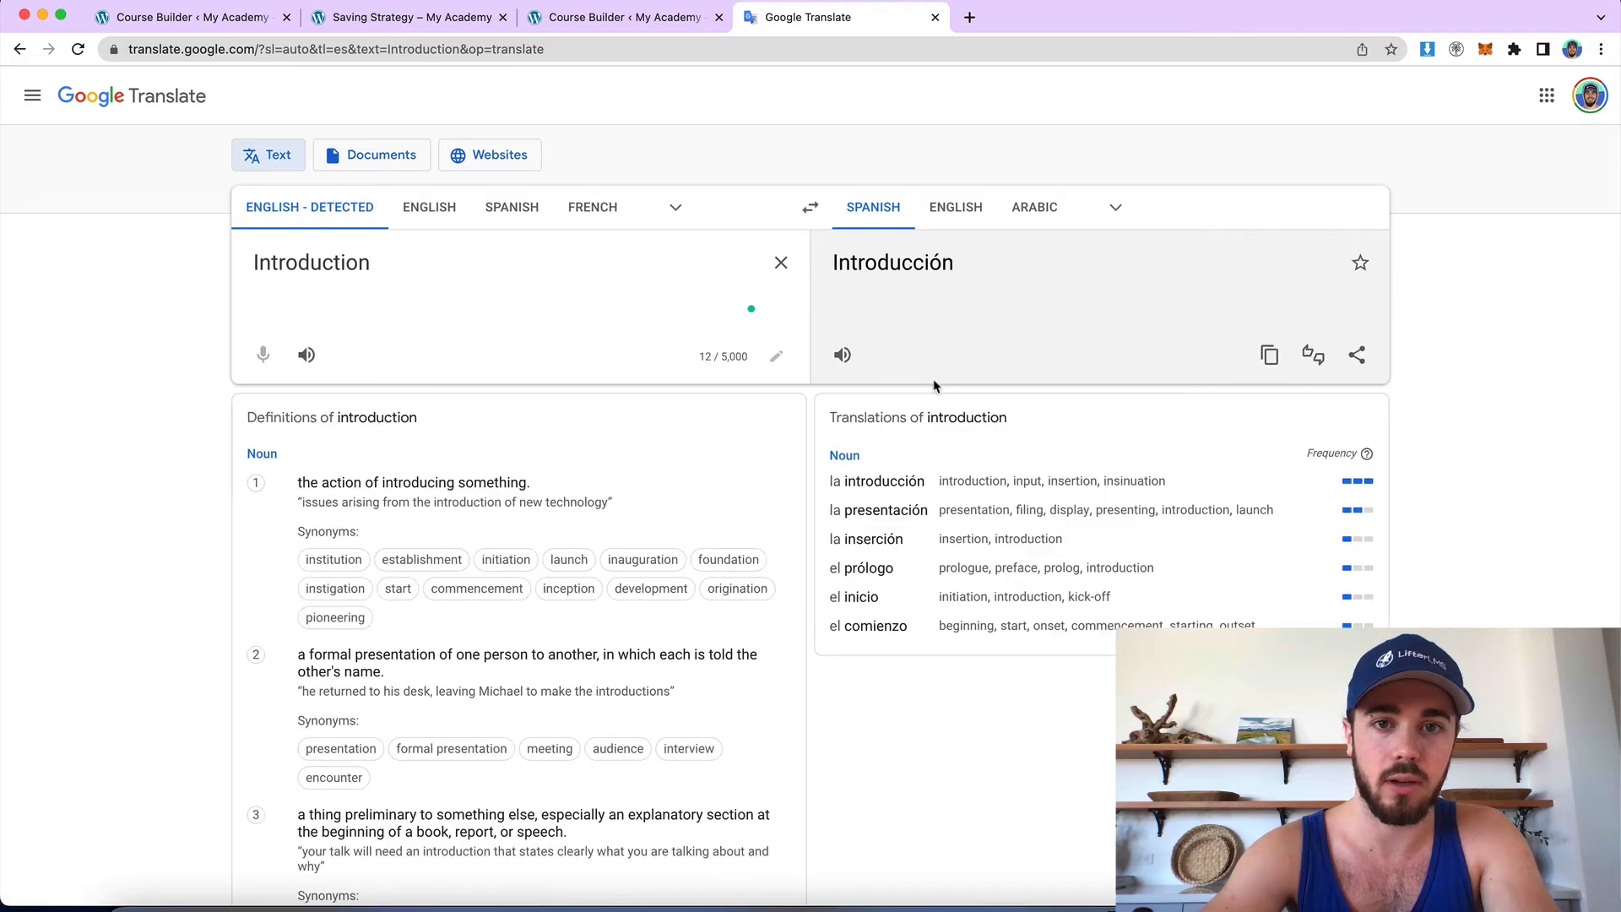
pyautogui.click(1269, 355)
# Step: Back in the Course Builder, rename Section 1 as "Introduction // Introducción"
pyautogui.click(447, 17)
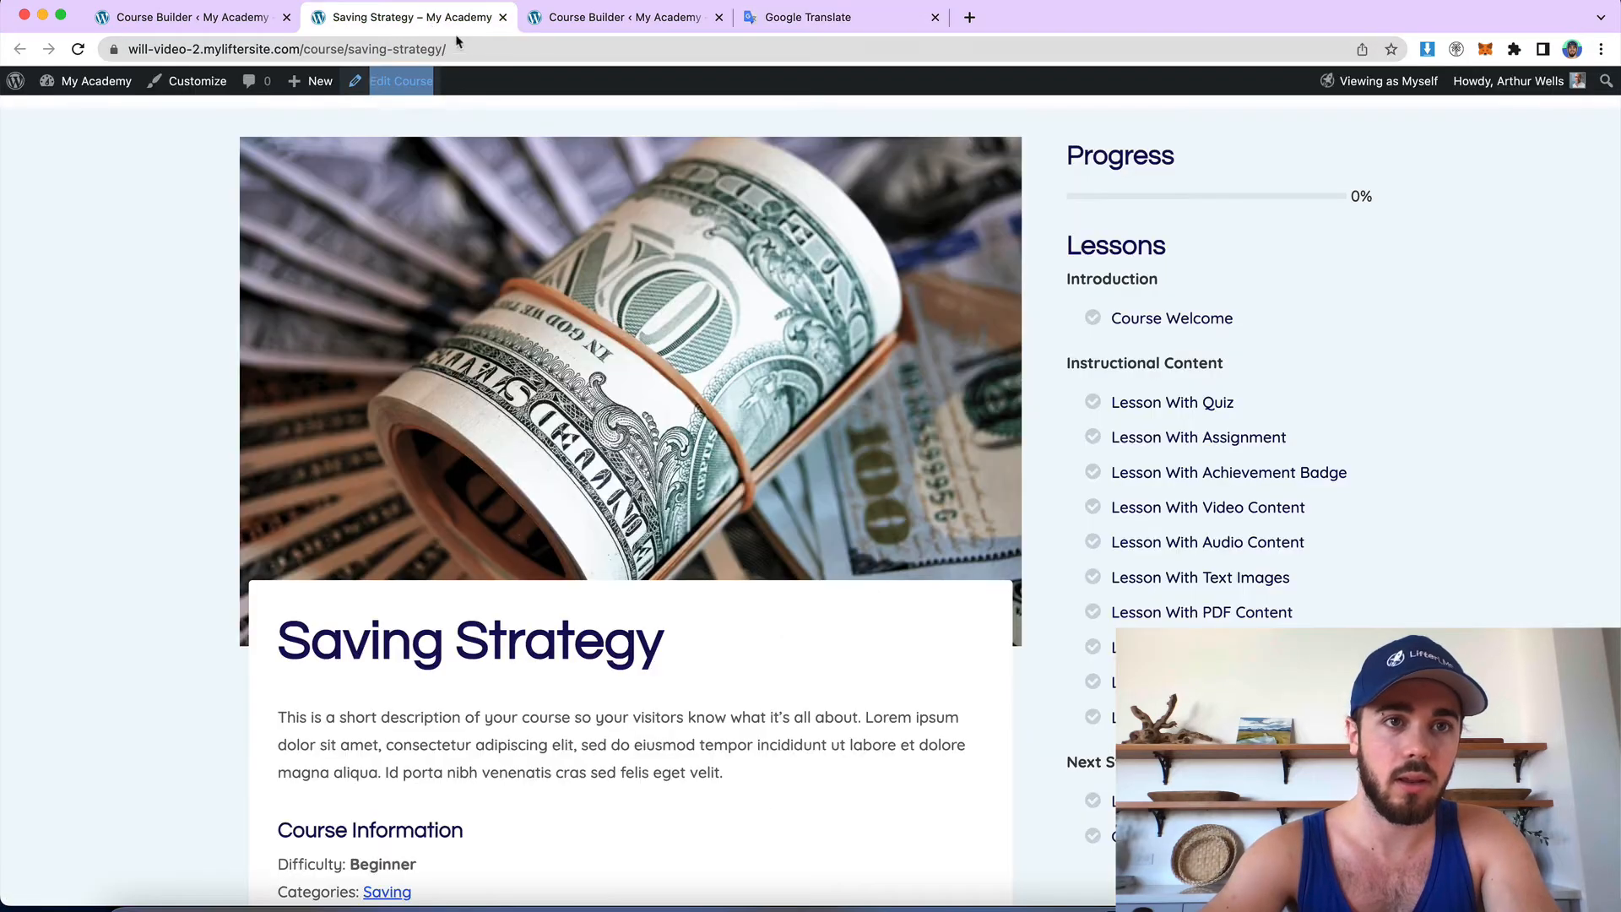
pyautogui.click(584, 17)
pyautogui.press('super+v')
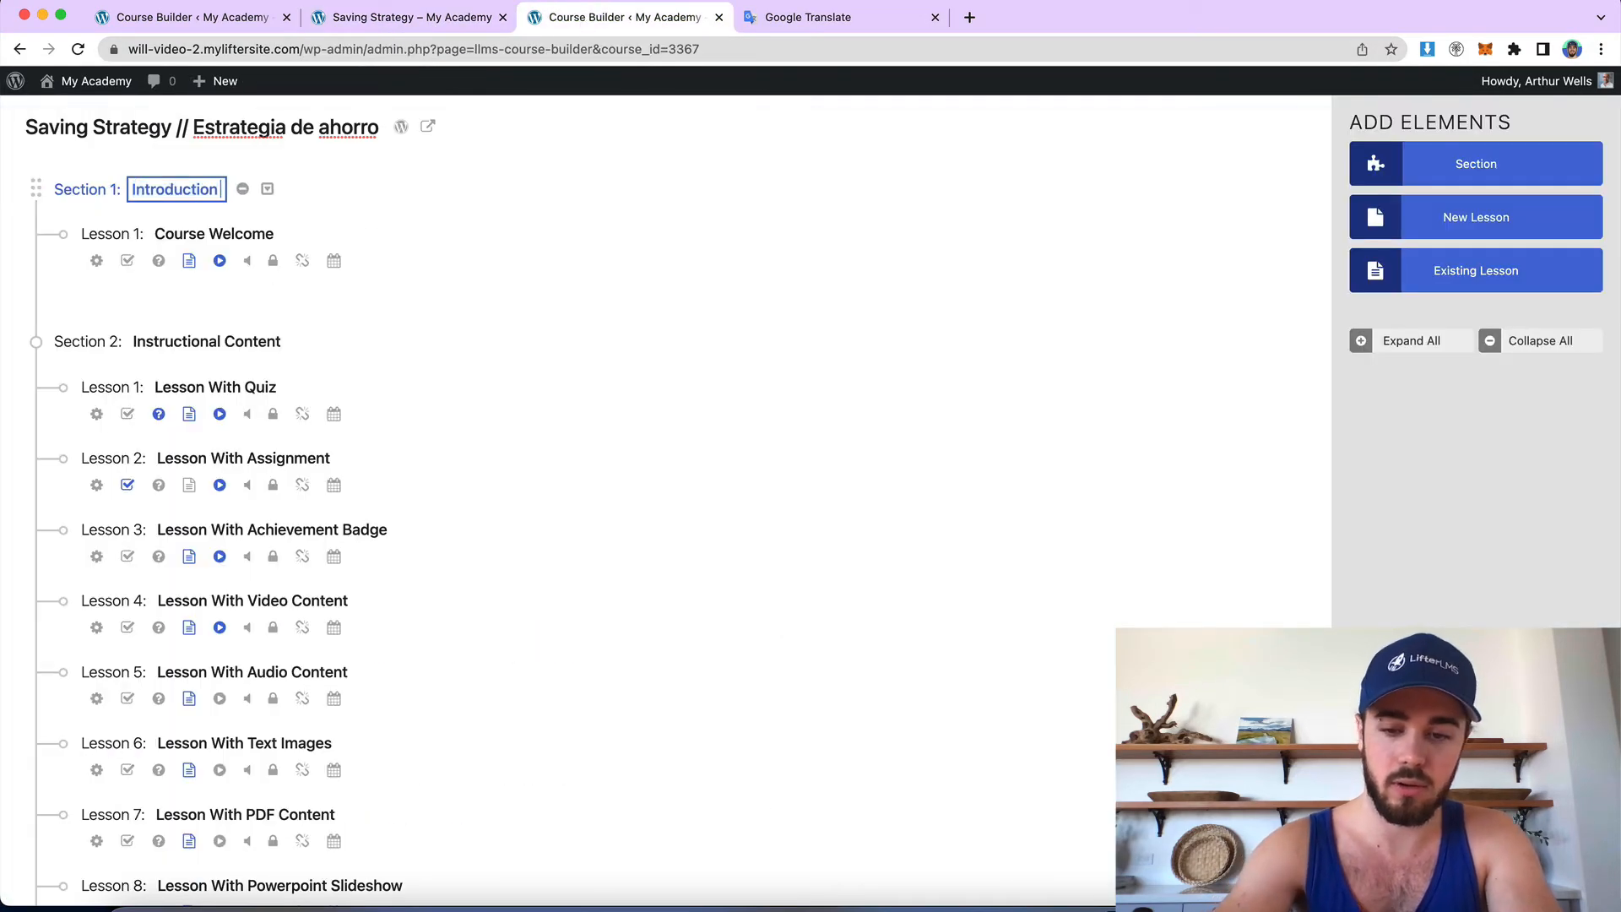
pyautogui.write('//')
pyautogui.press('super+v')
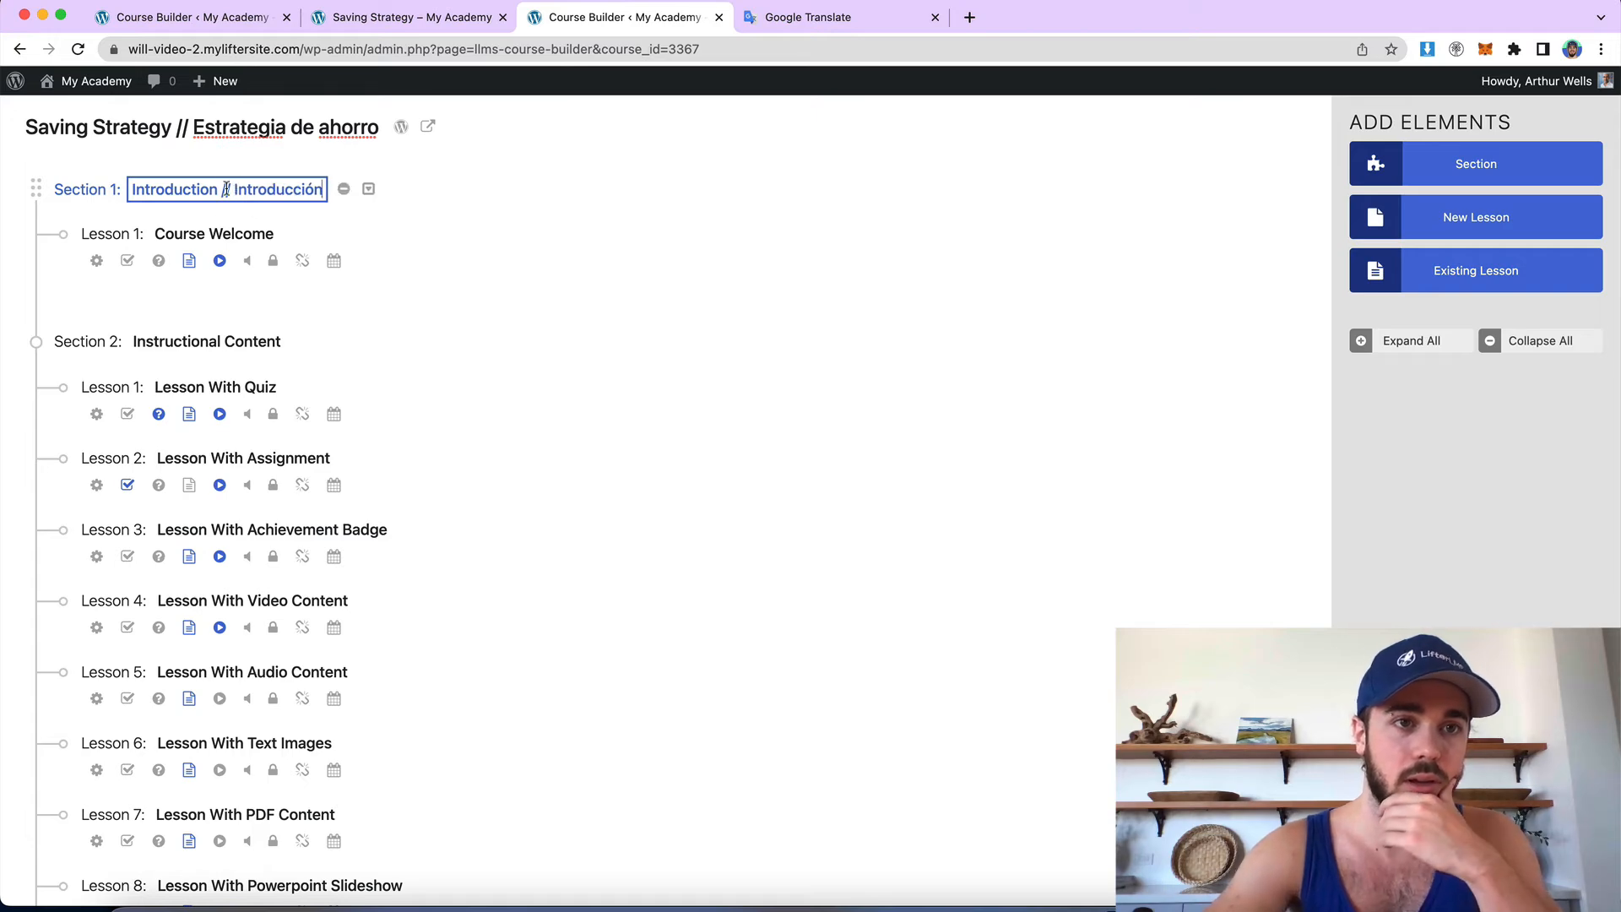
pyautogui.moveTo(227, 189); pyautogui.dragTo(370, 189)
pyautogui.click(288, 196)
pyautogui.click(665, 227)
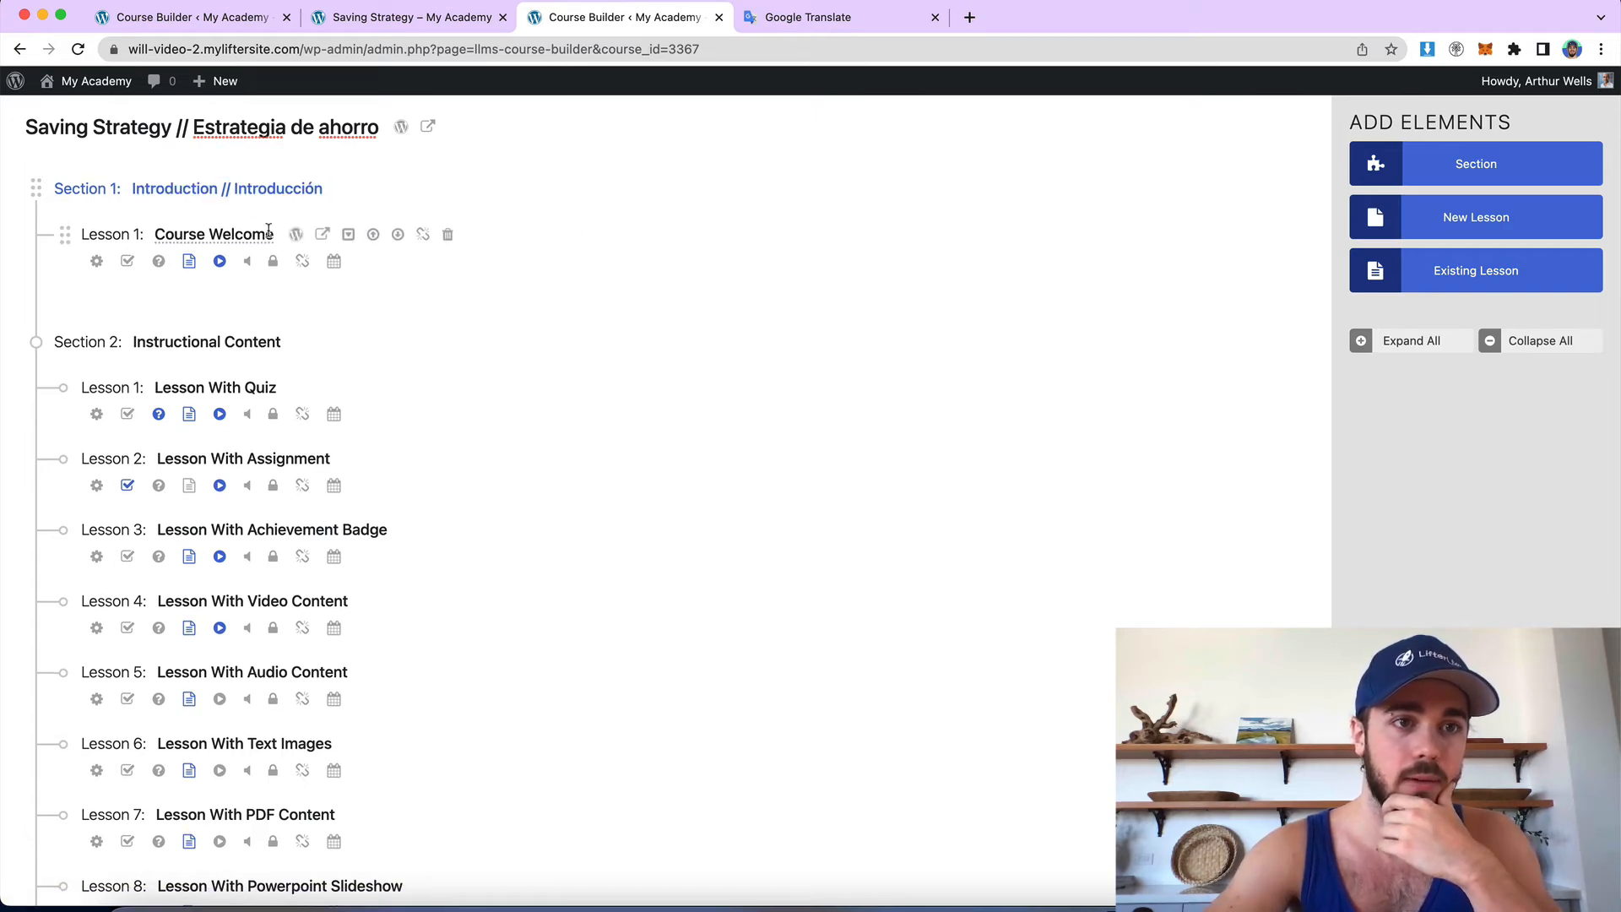
# Step: Translate the lesson title "Course Welcome" into Spanish in Google Translate and copy the translation
pyautogui.tripleClick(263, 233)
pyautogui.click(847, 19)
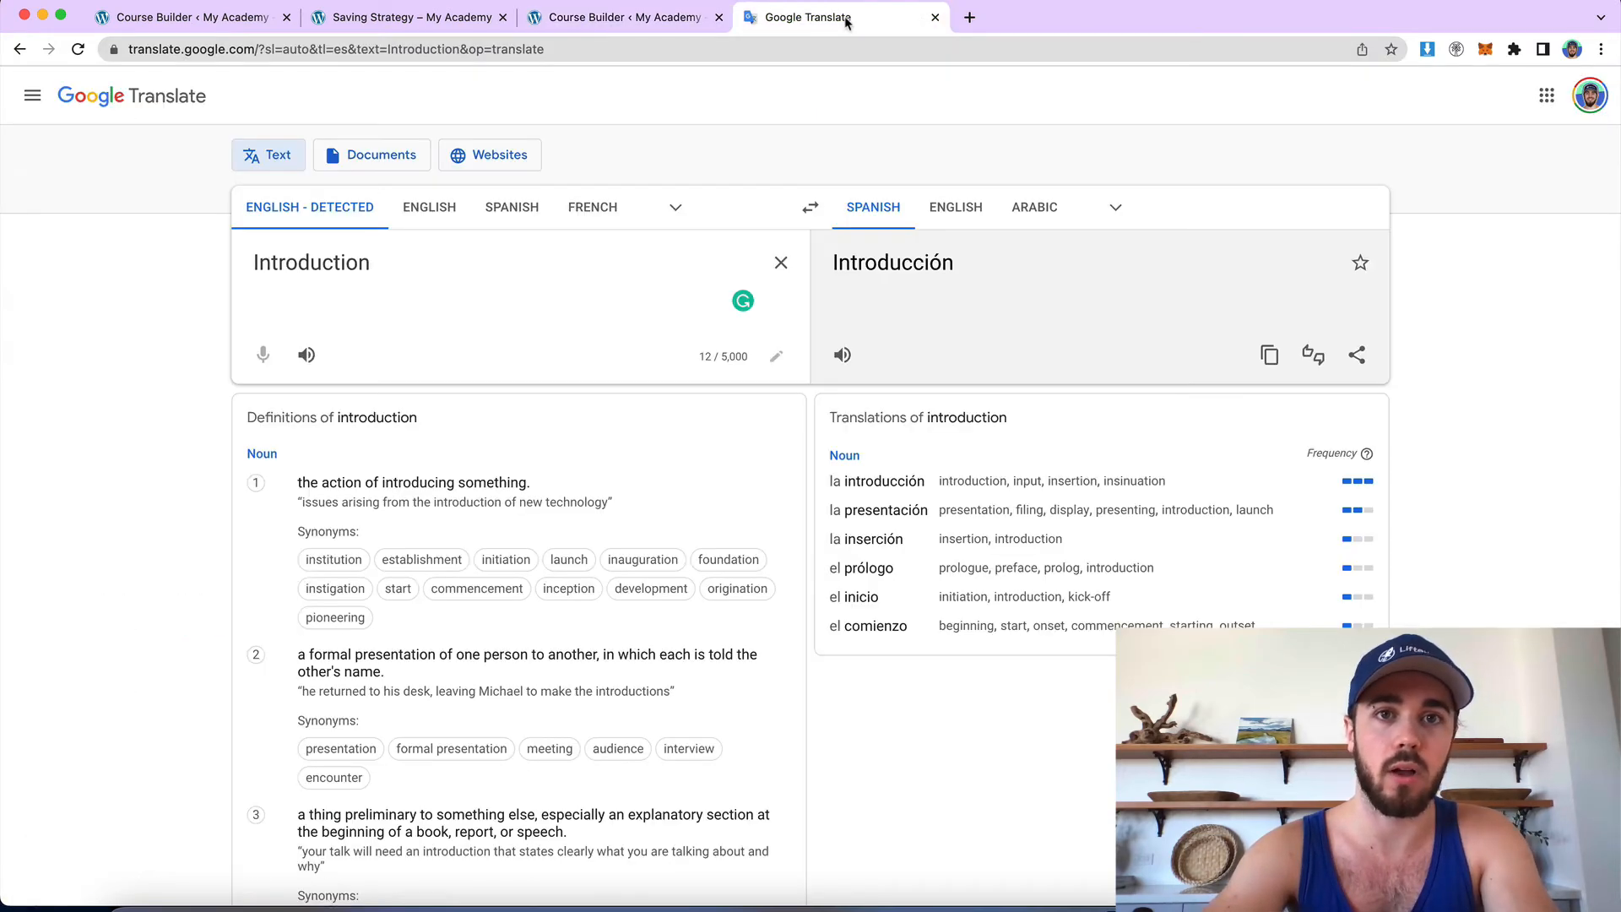
pyautogui.click(542, 254)
pyautogui.hotkey('ctrl', 'a')
pyautogui.hotkey('ctrl', 'v')
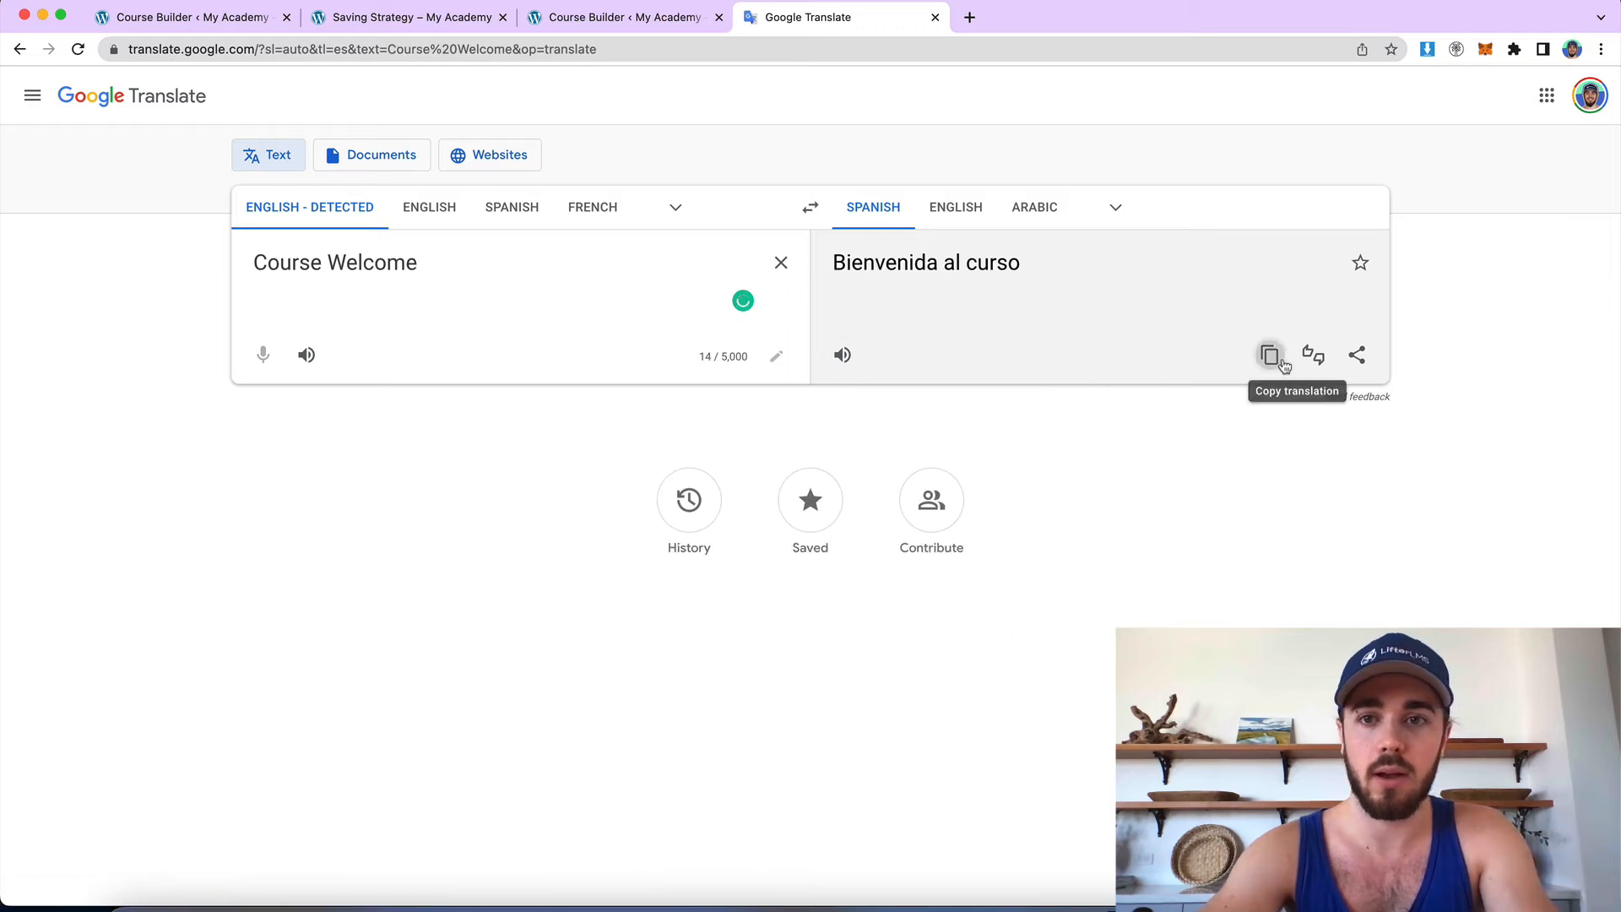
pyautogui.click(1270, 354)
# Step: Back in the Course Builder, rename the Introduction section's lesson as "Course Welcome // Bienvenida al curso"
pyautogui.click(406, 16)
pyautogui.click(624, 17)
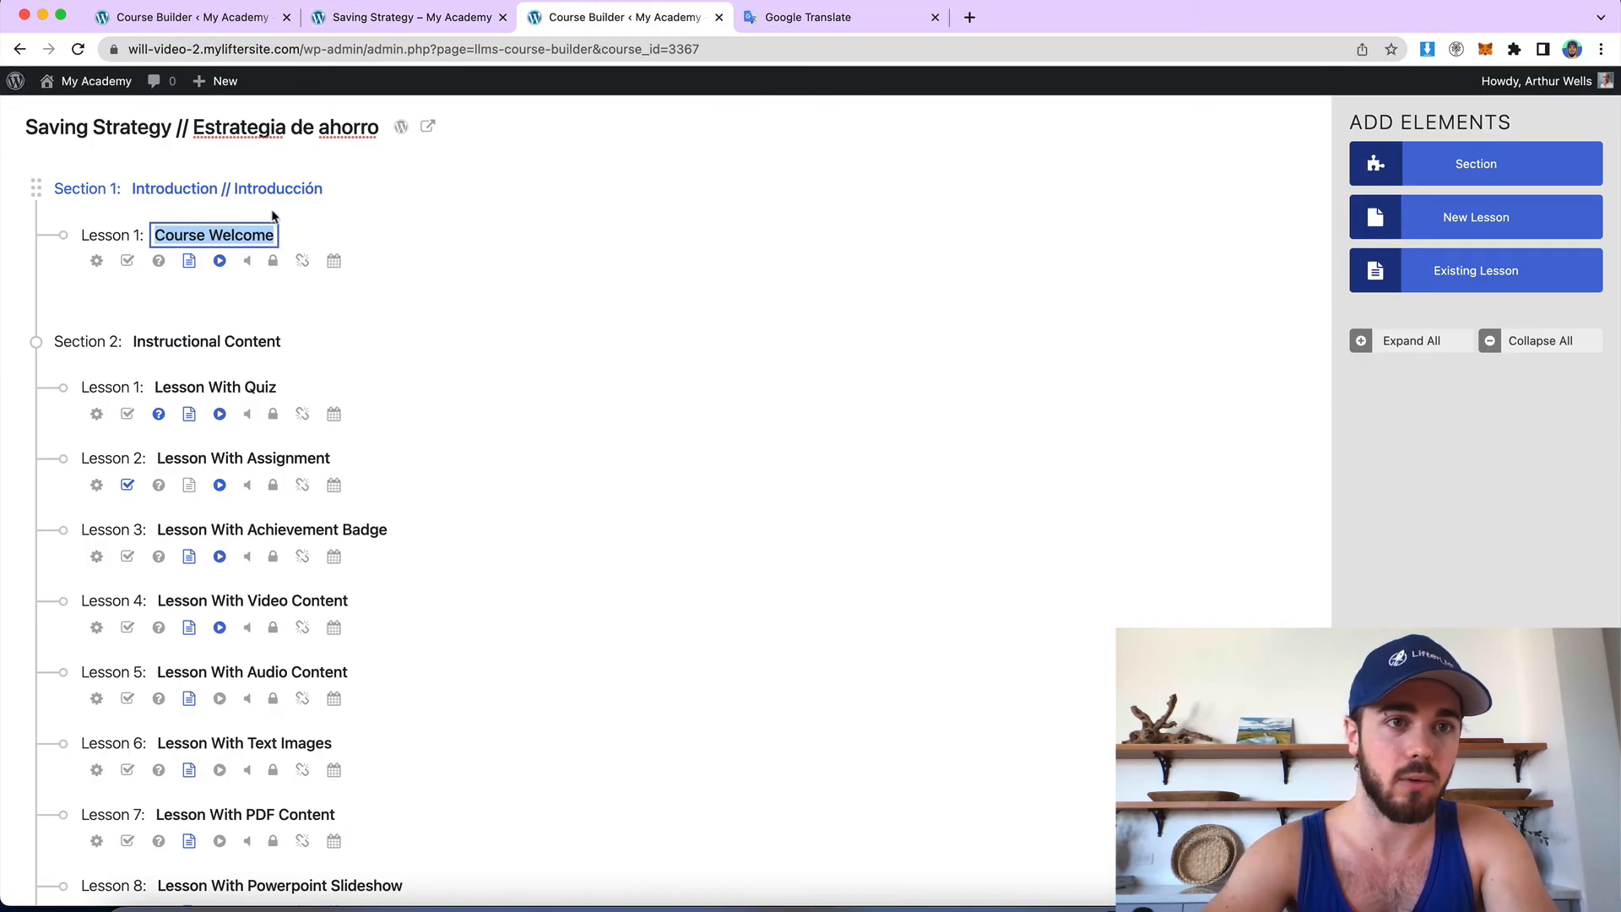
pyautogui.click(262, 235)
pyautogui.write('//')
pyautogui.press('cmd+v')
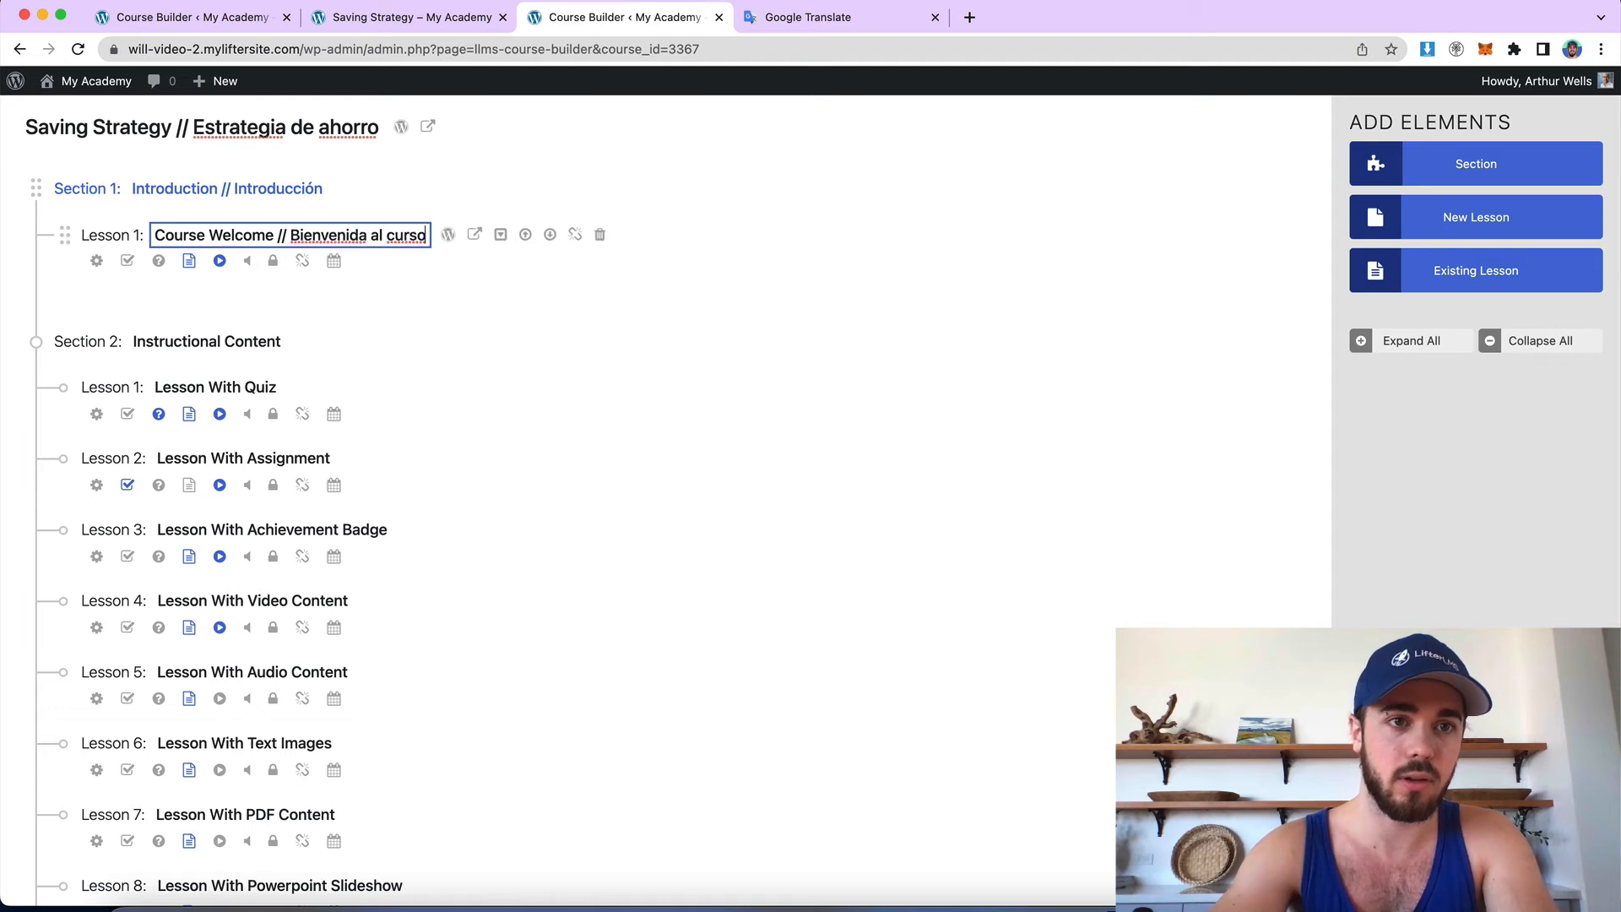
pyautogui.click(669, 325)
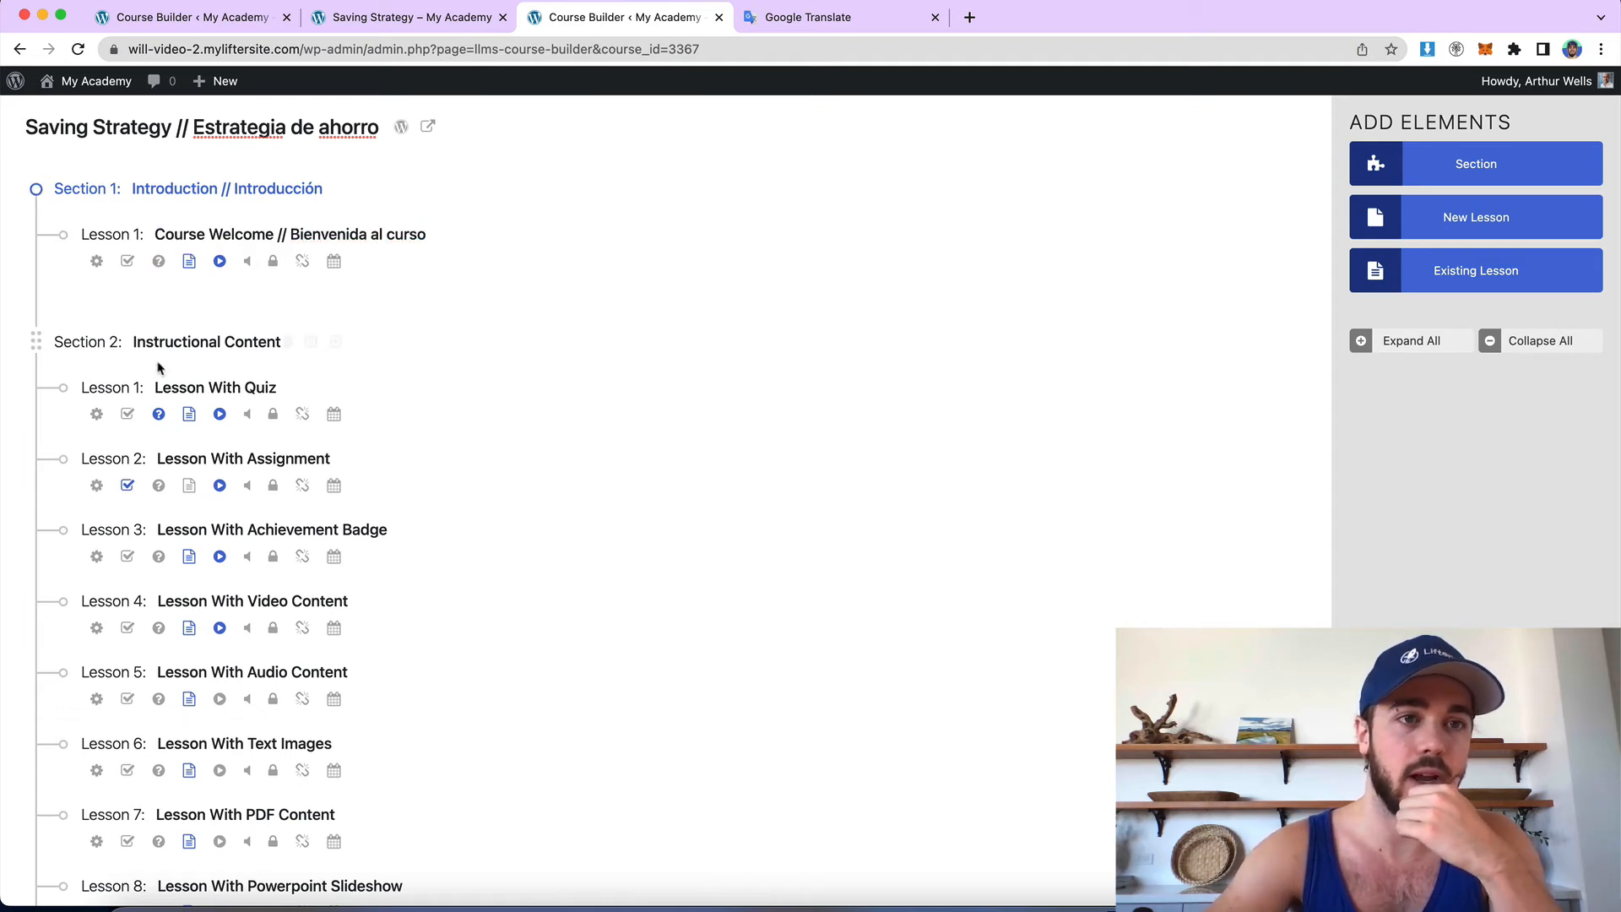
# Step: Expand the first quiz question of Lesson With Quiz and copy a Spanish translation of its text from Google Translate
pyautogui.click(158, 417)
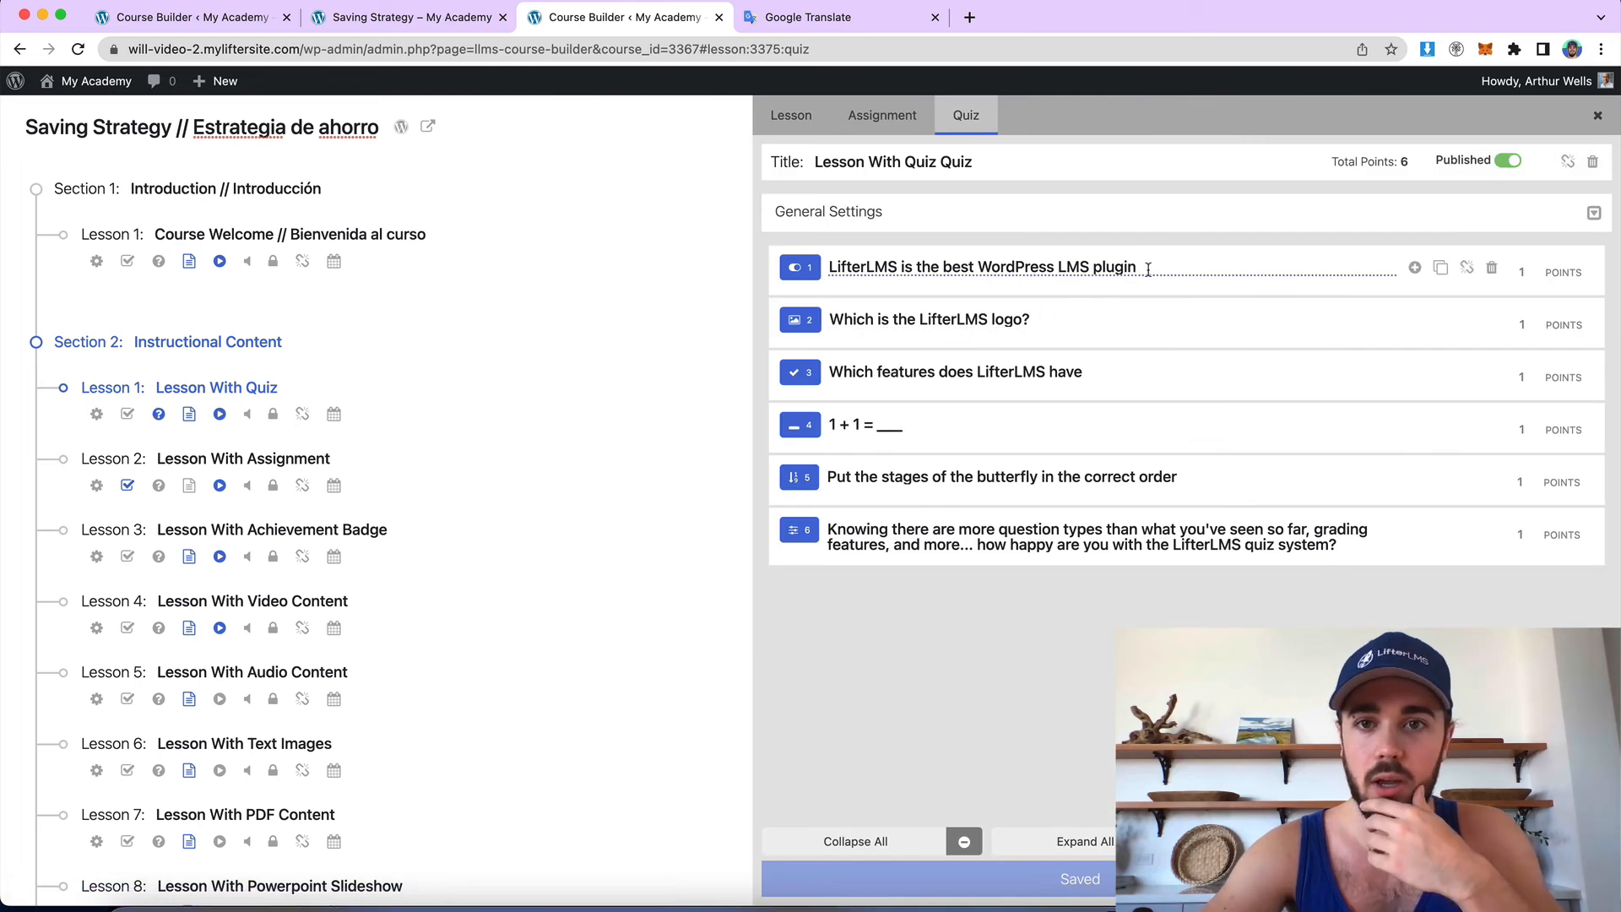
pyautogui.click(1416, 269)
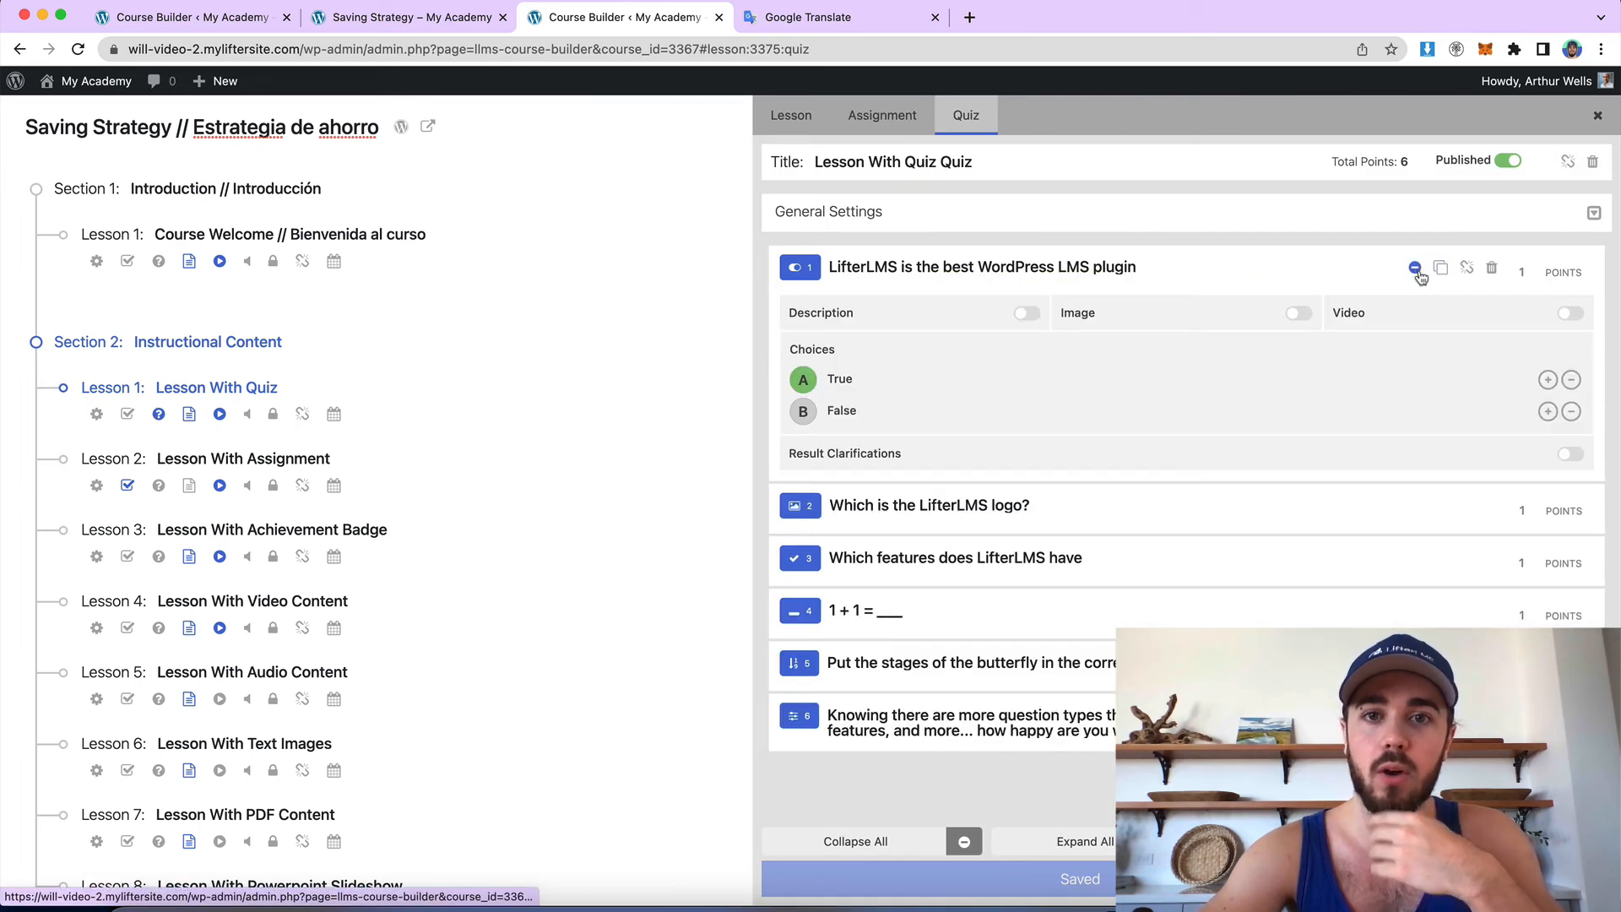
pyautogui.click(1146, 266)
pyautogui.press('super+a')
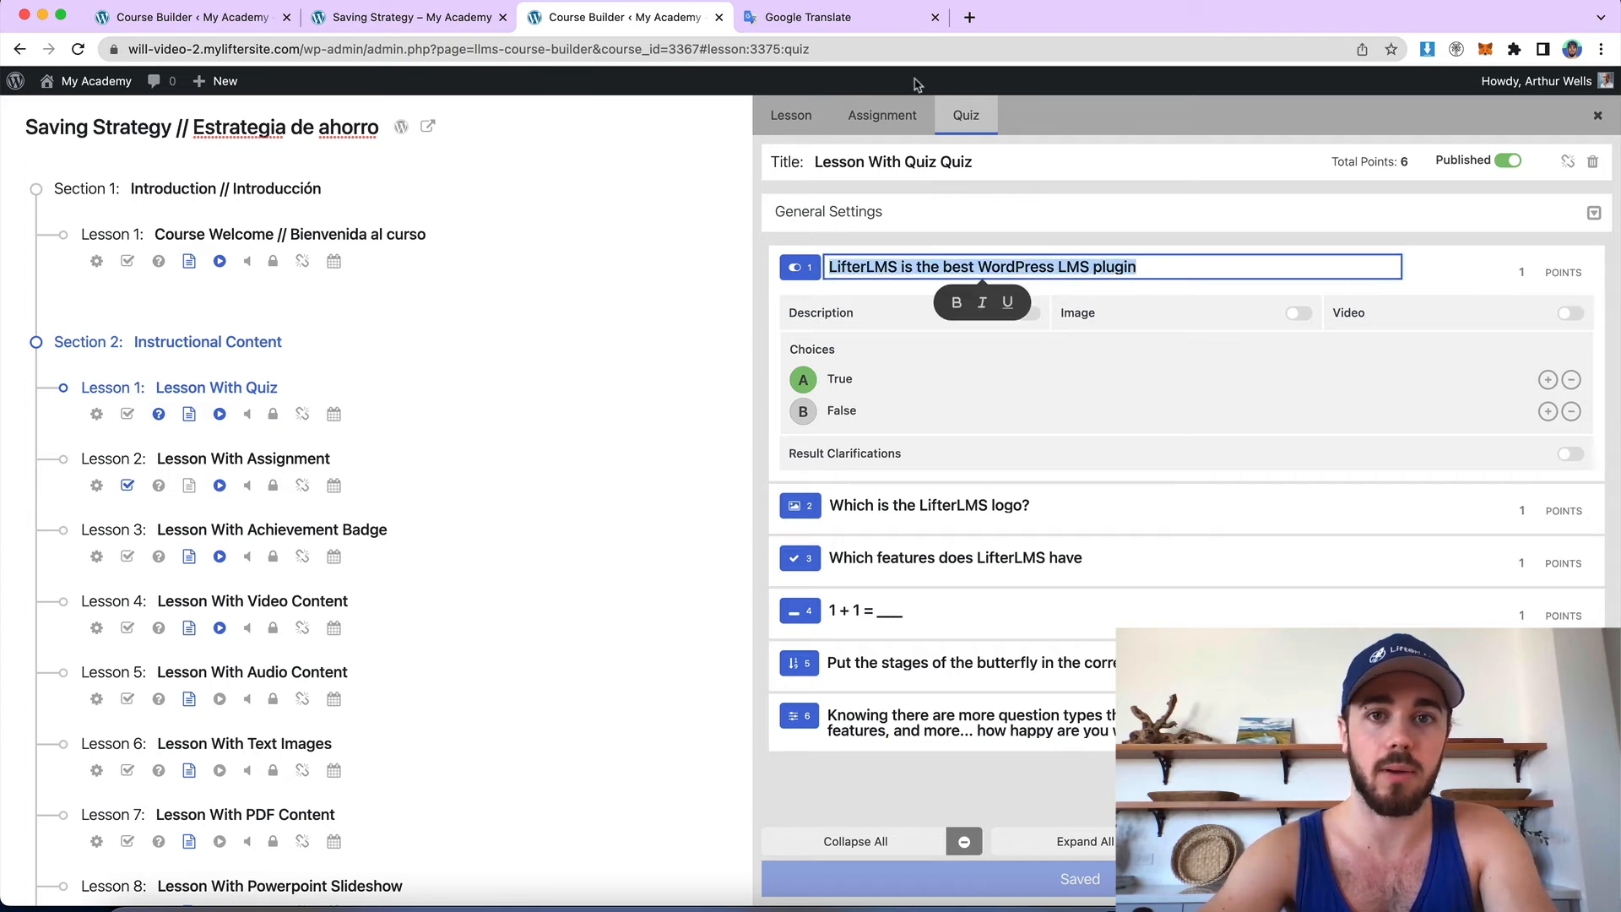
pyautogui.click(816, 19)
pyautogui.press('super+a')
pyautogui.press('super+v')
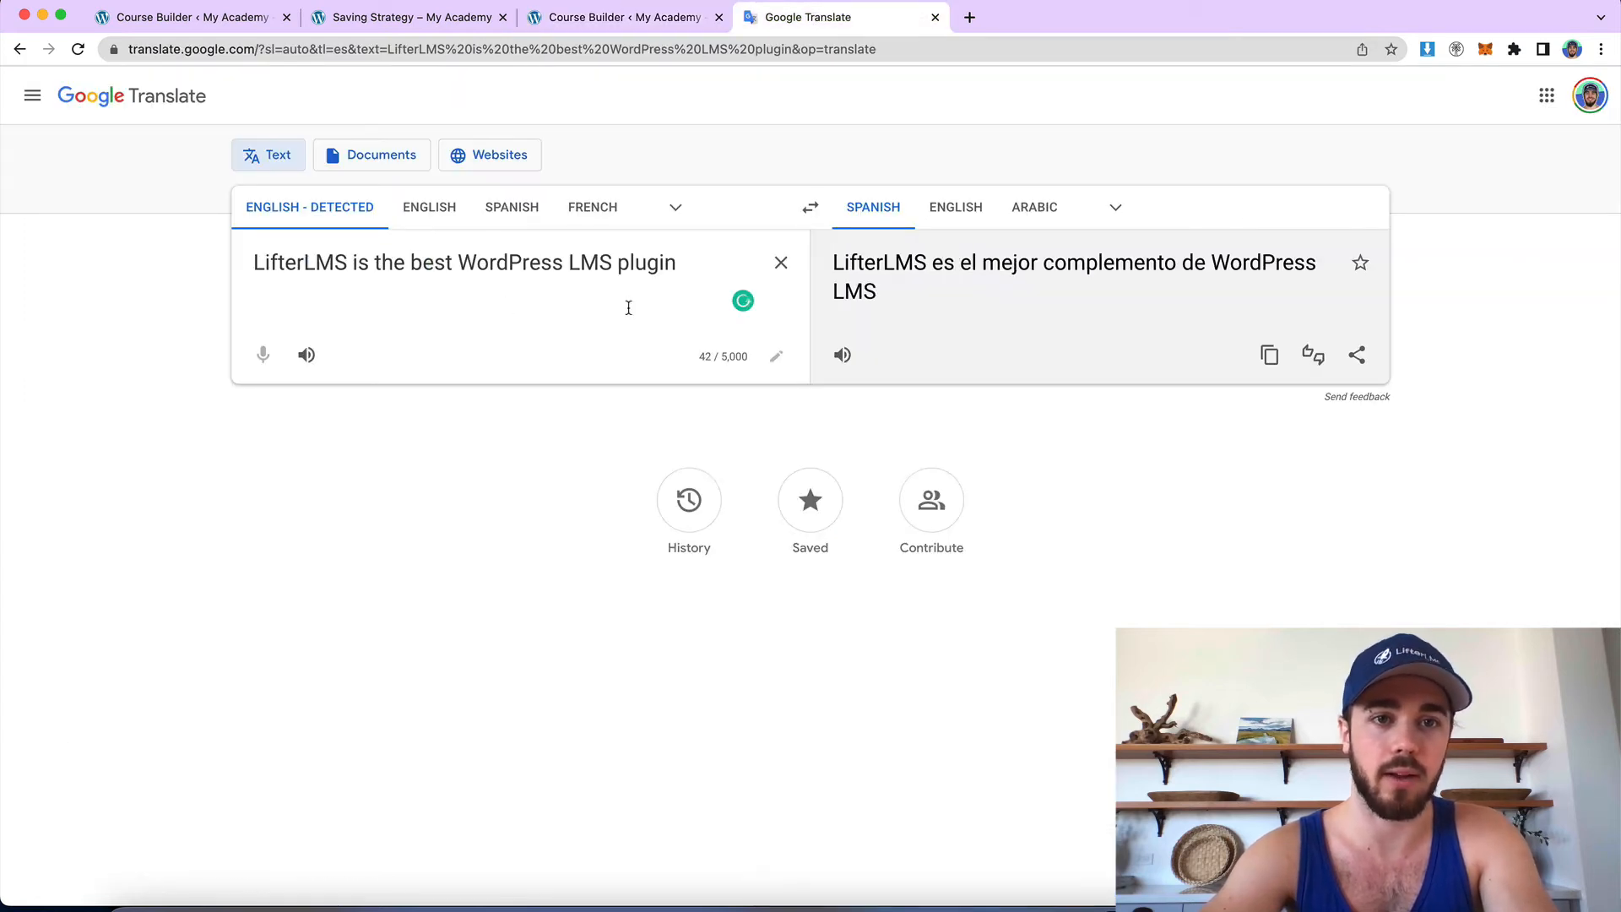
pyautogui.click(1269, 355)
# Step: Append "// LifterLMS es el mejor complemento de WordPress LMS" to the first quiz question in the Course Builder
pyautogui.click(662, 18)
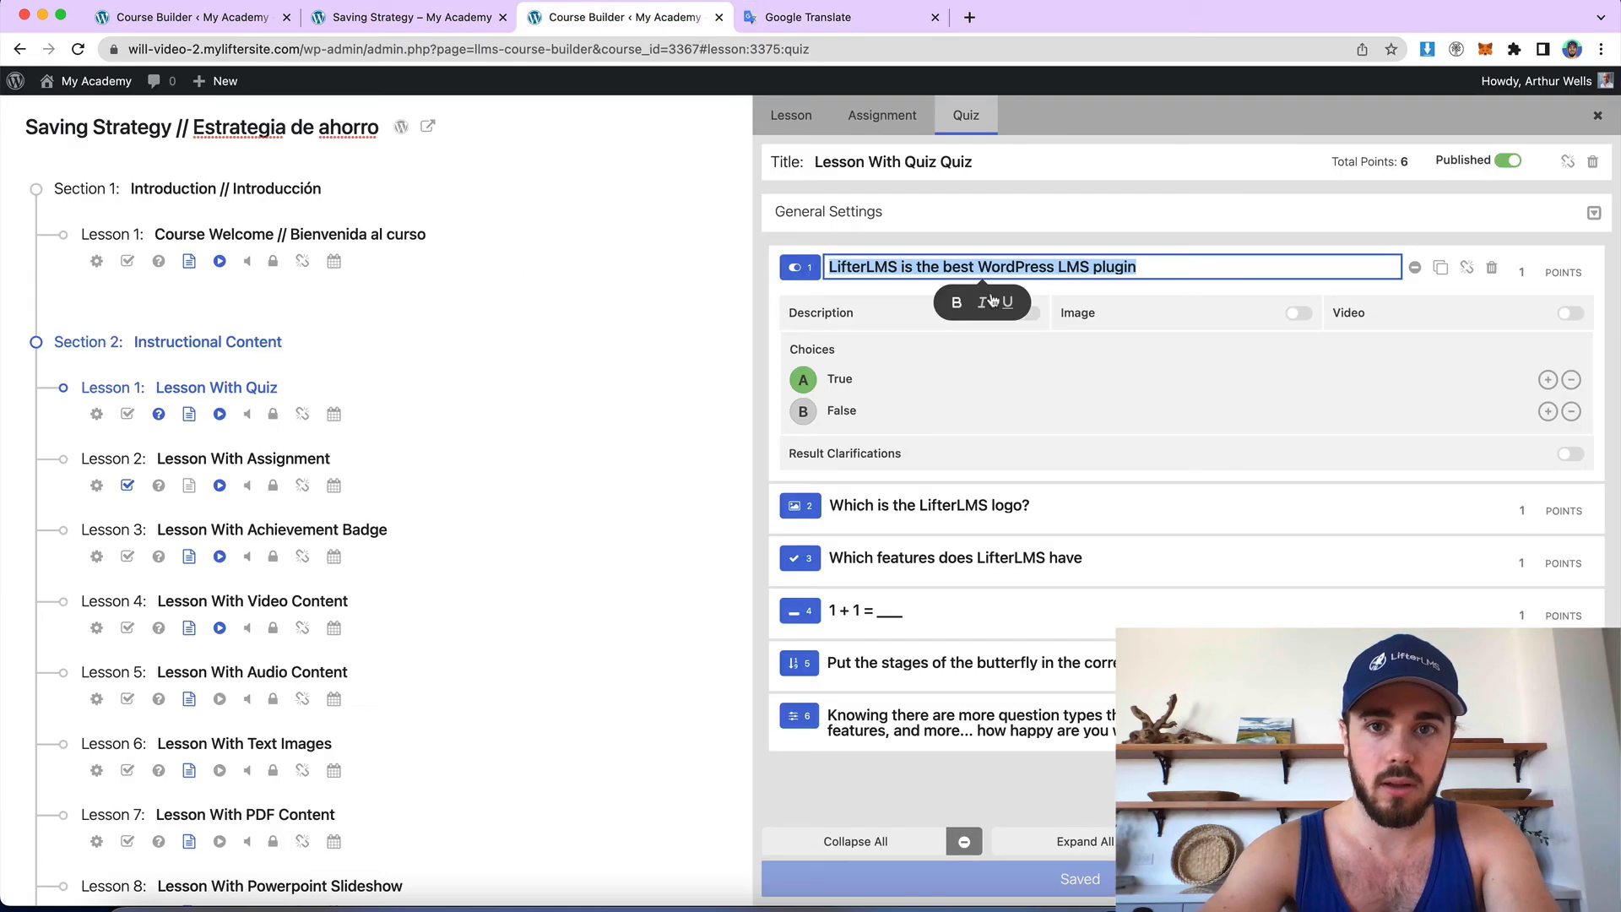
pyautogui.click(1180, 263)
pyautogui.write('//')
pyautogui.press('super+v')
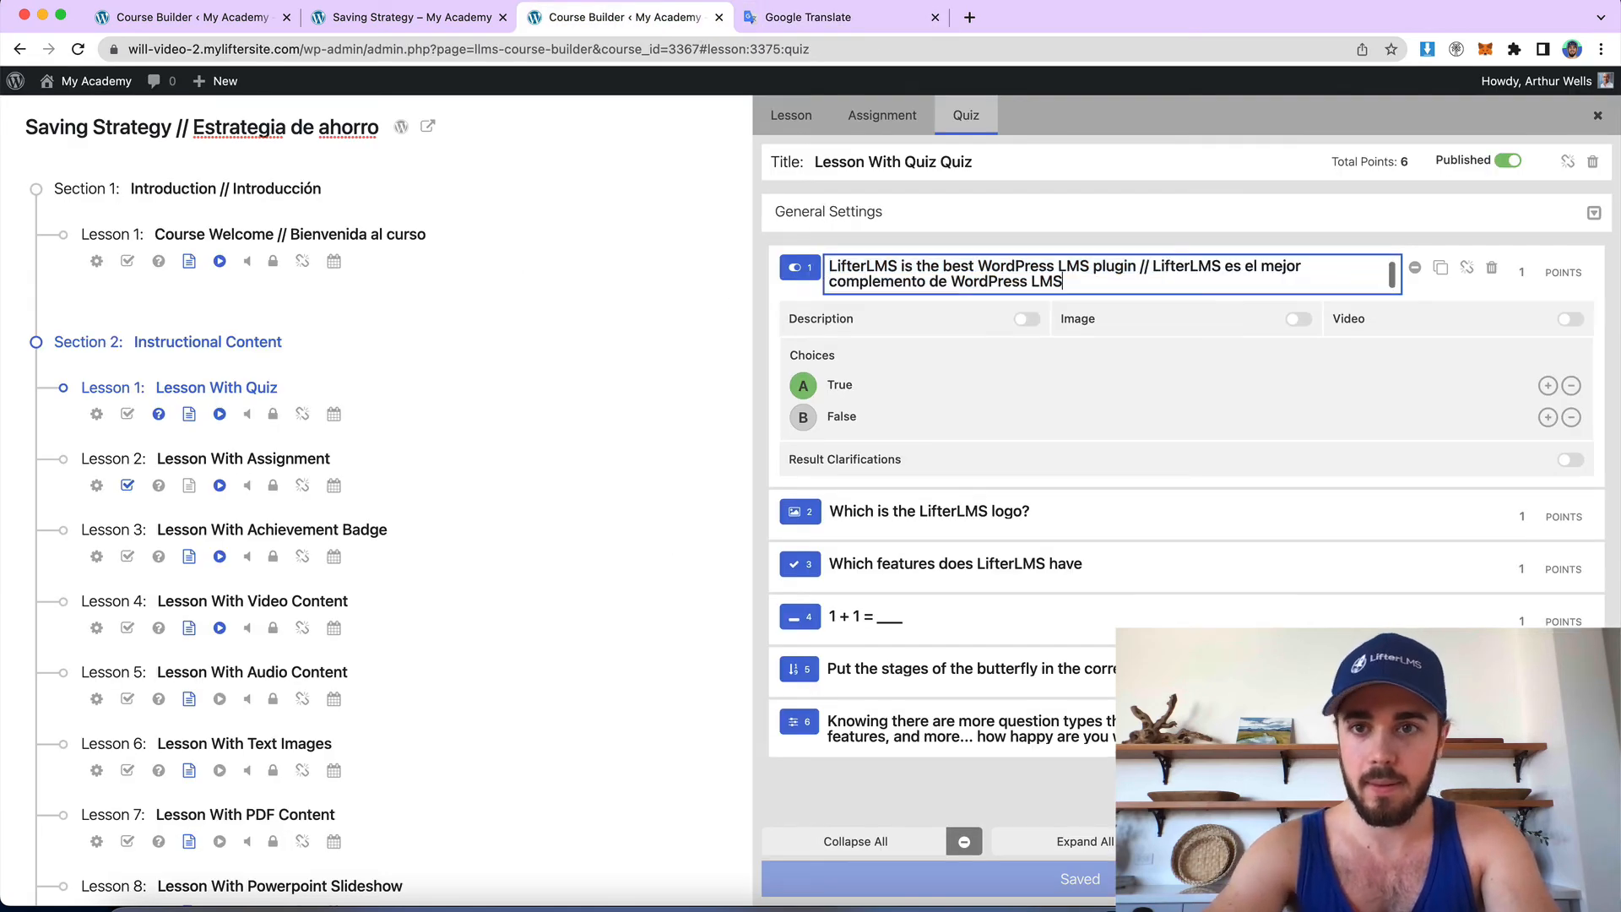
# Step: Translate answer choice A with Google Translate and set its text to "True // Verdadero"
pyautogui.click(882, 385)
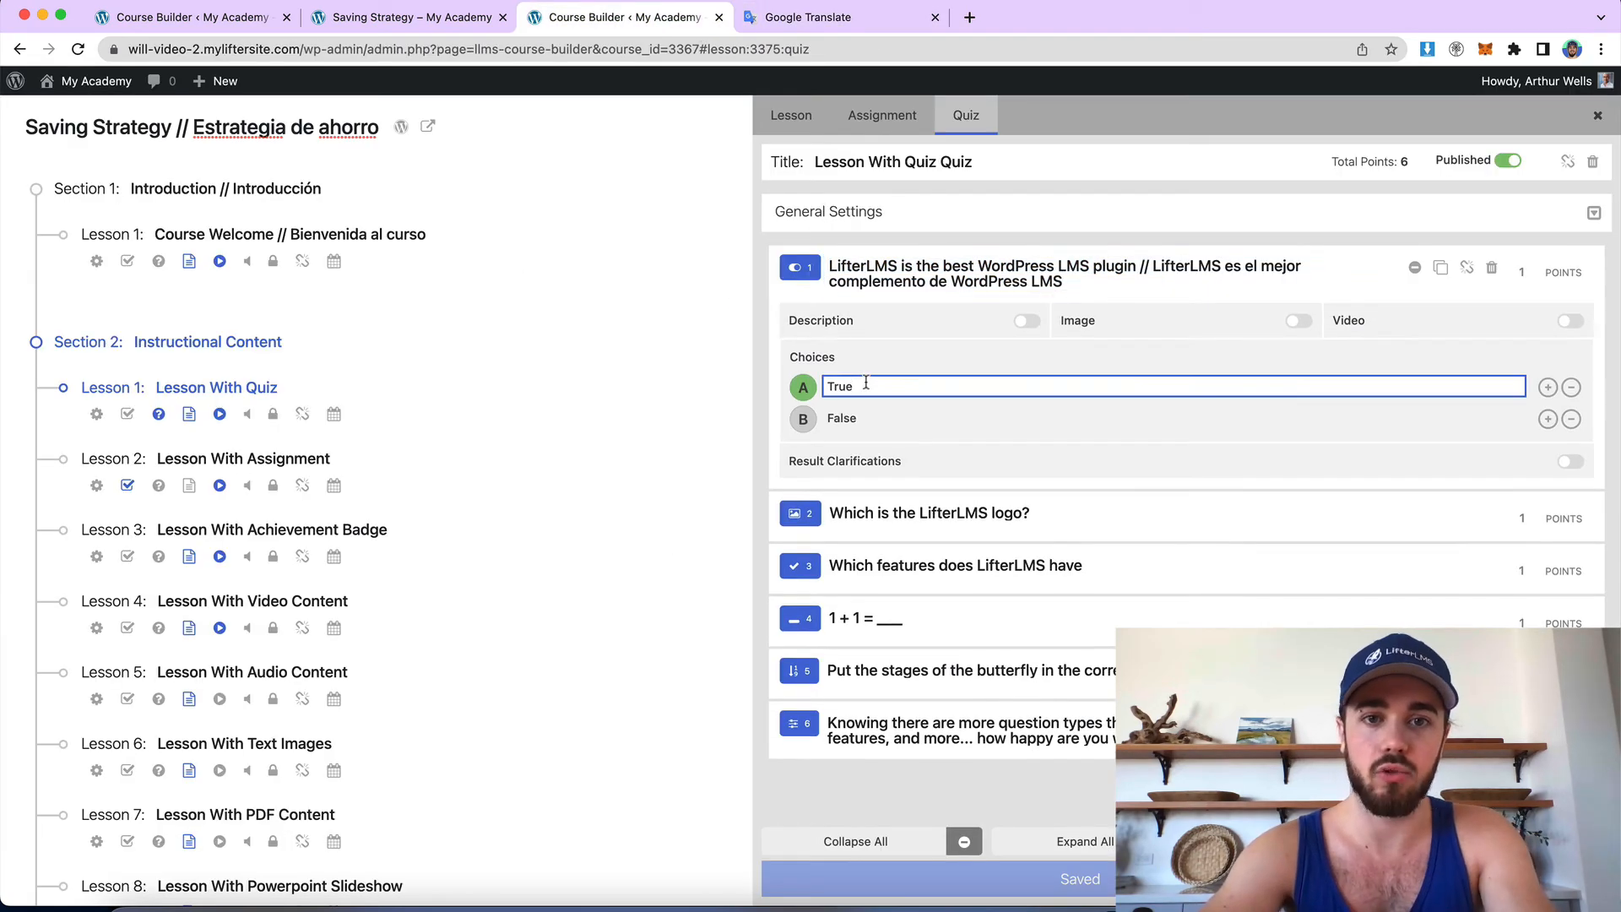
pyautogui.doubleClick(881, 385)
pyautogui.click(818, 15)
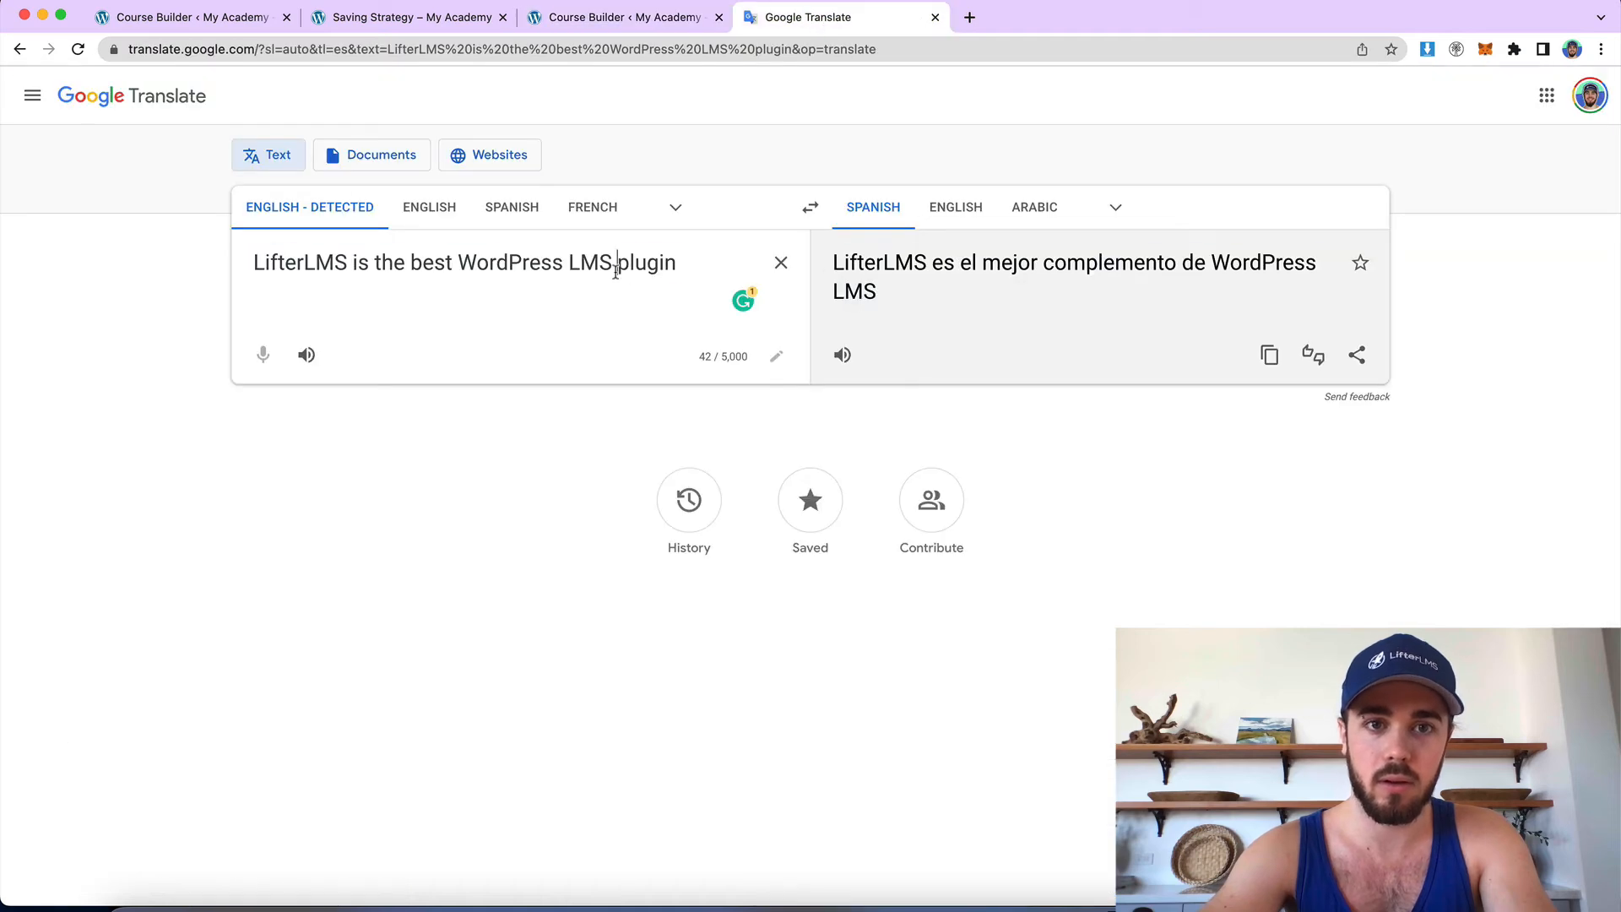
pyautogui.press('super+a')
pyautogui.press('super+v')
pyautogui.click(1269, 353)
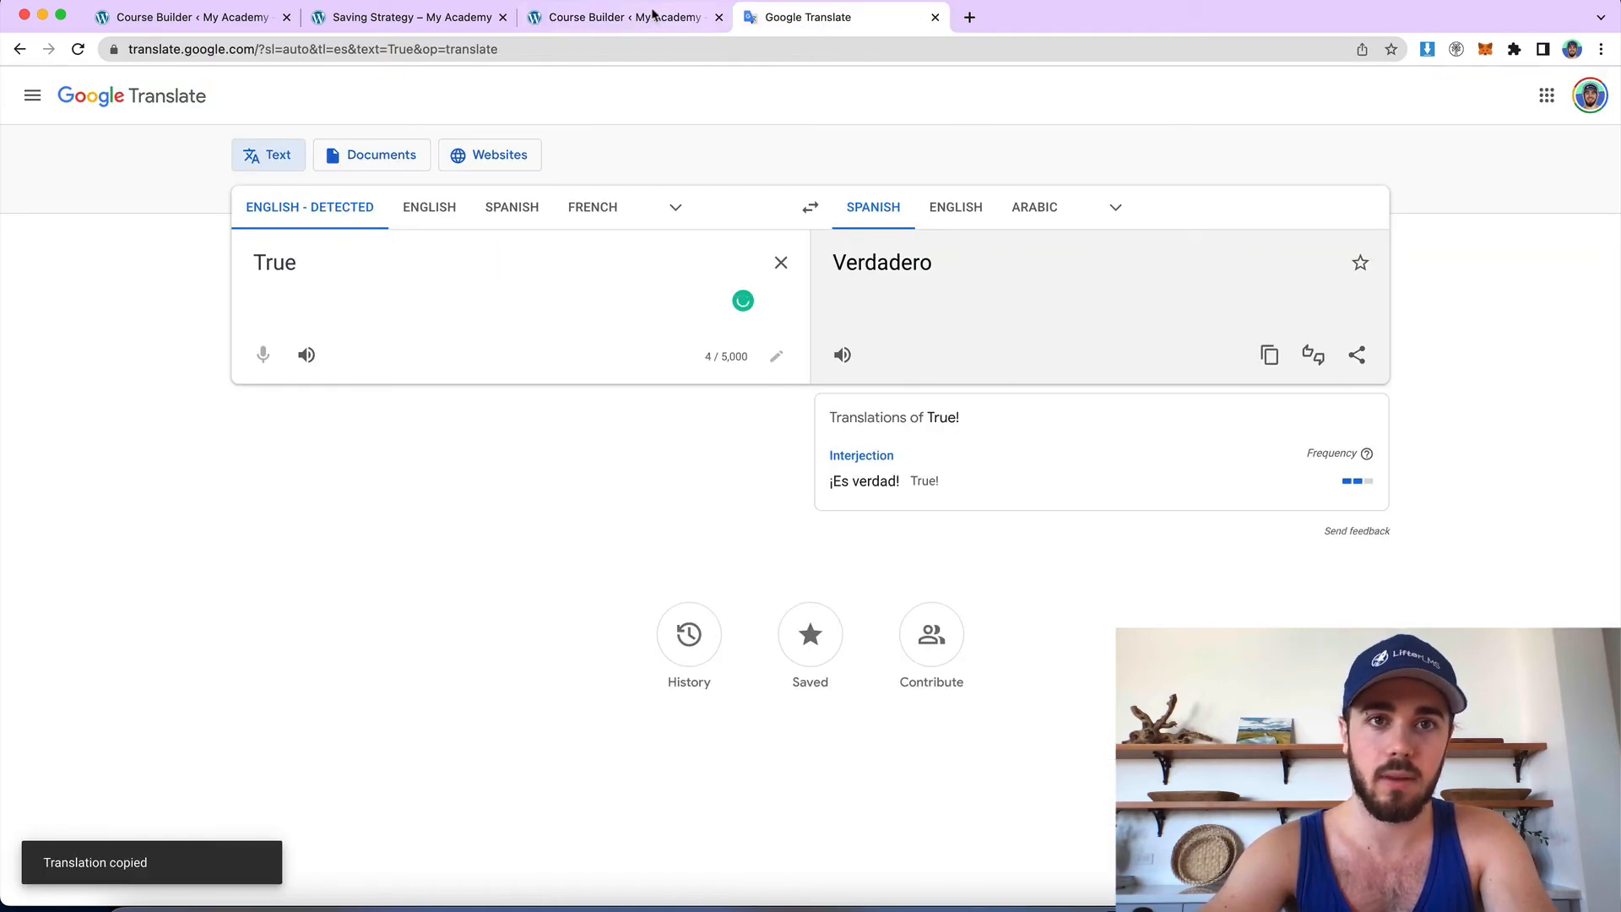
pyautogui.hotkey('ctrl', 'shift', 'Tab')
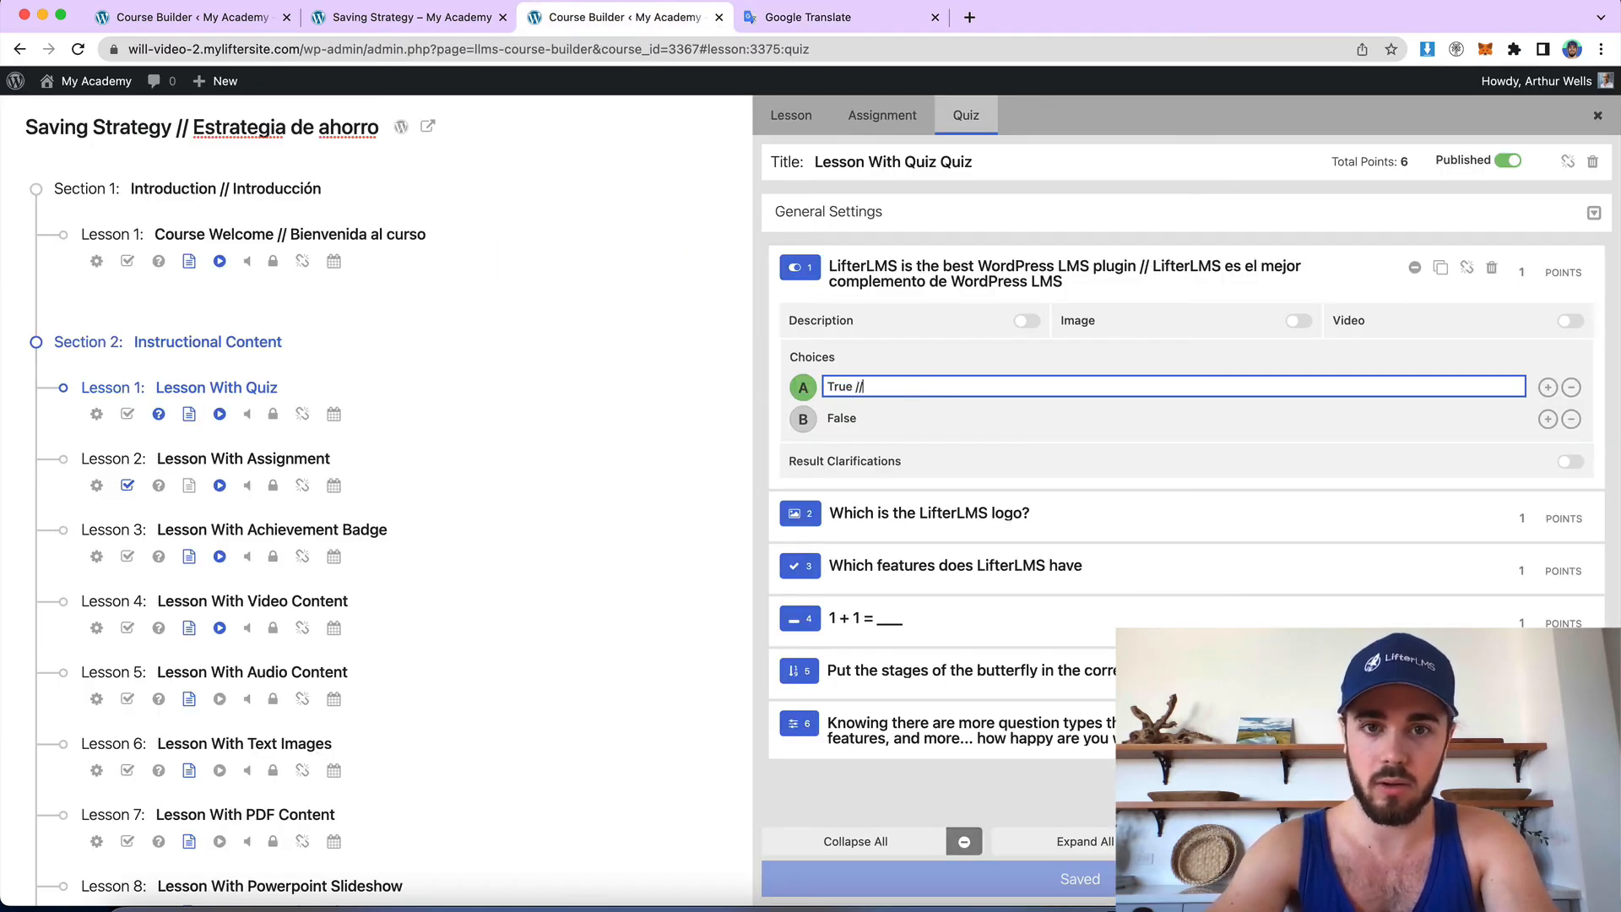
# Step: Translate answer choice B, "False", into Spanish with Google Translate and copy the masculine translation "Falso"
pyautogui.click(852, 419)
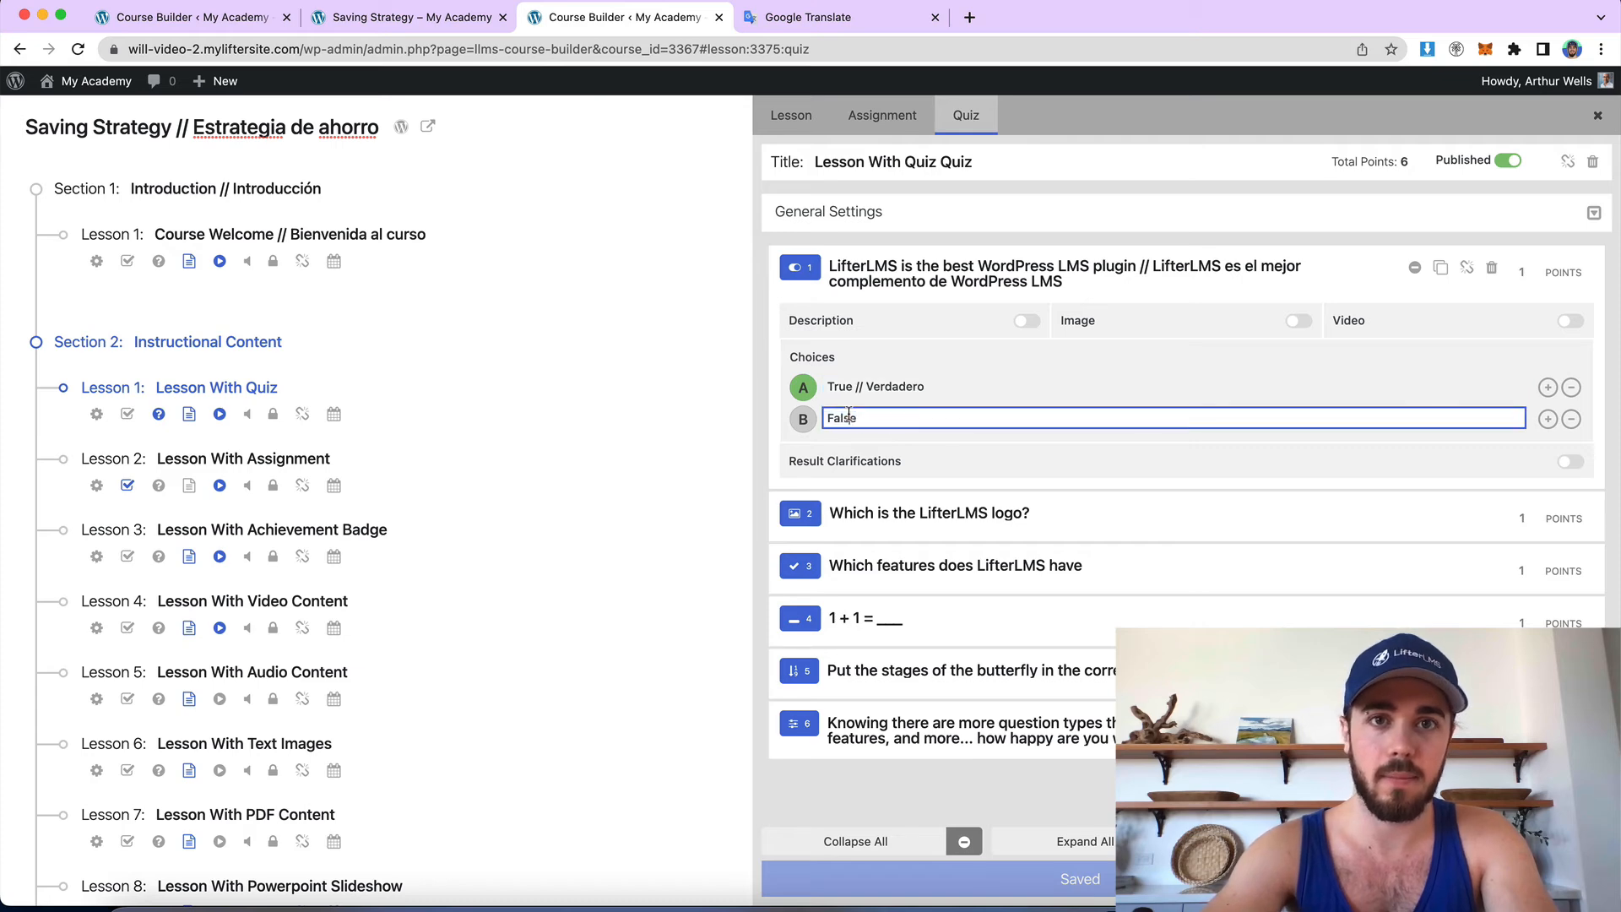
pyautogui.click(786, 18)
pyautogui.click(652, 29)
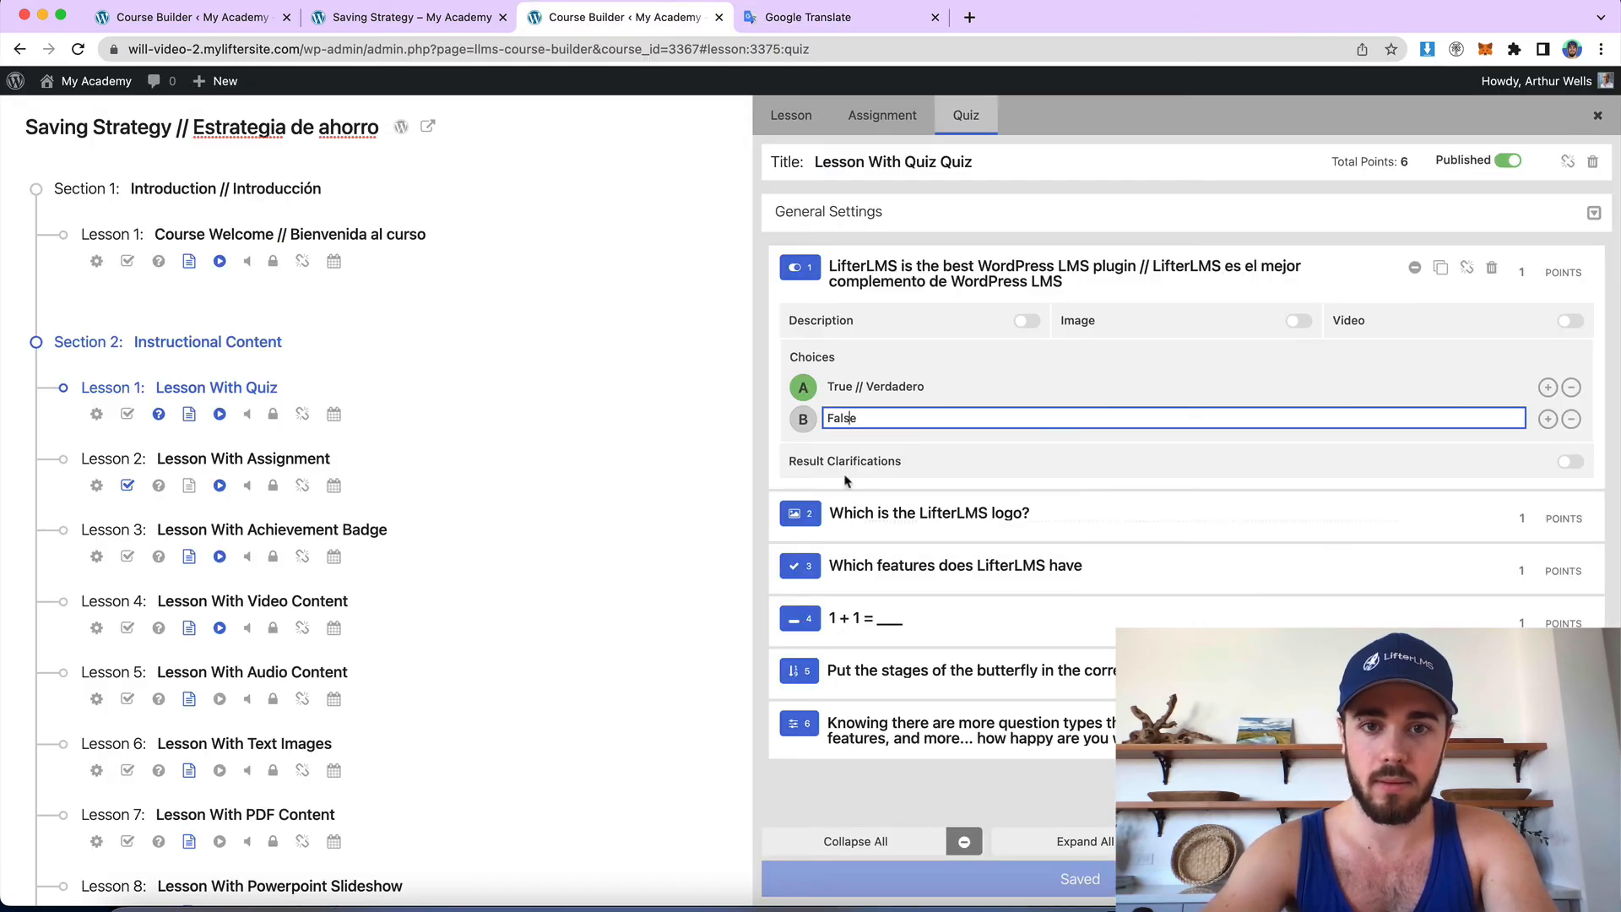
pyautogui.click(796, 21)
pyautogui.press('super+a')
pyautogui.press('super+v')
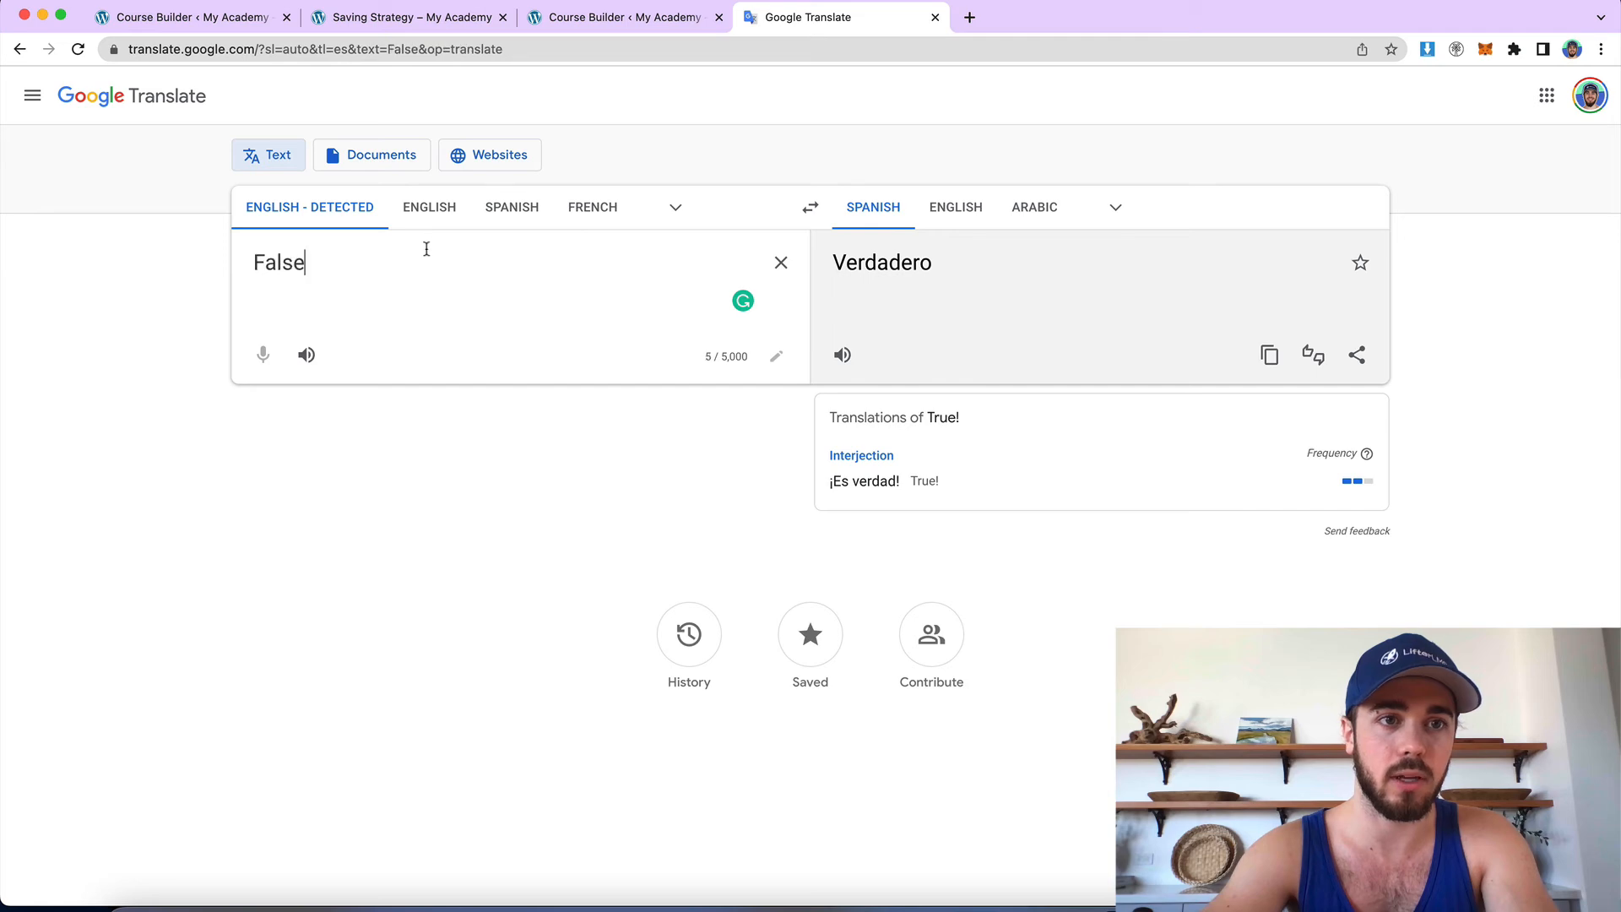
pyautogui.click(1269, 484)
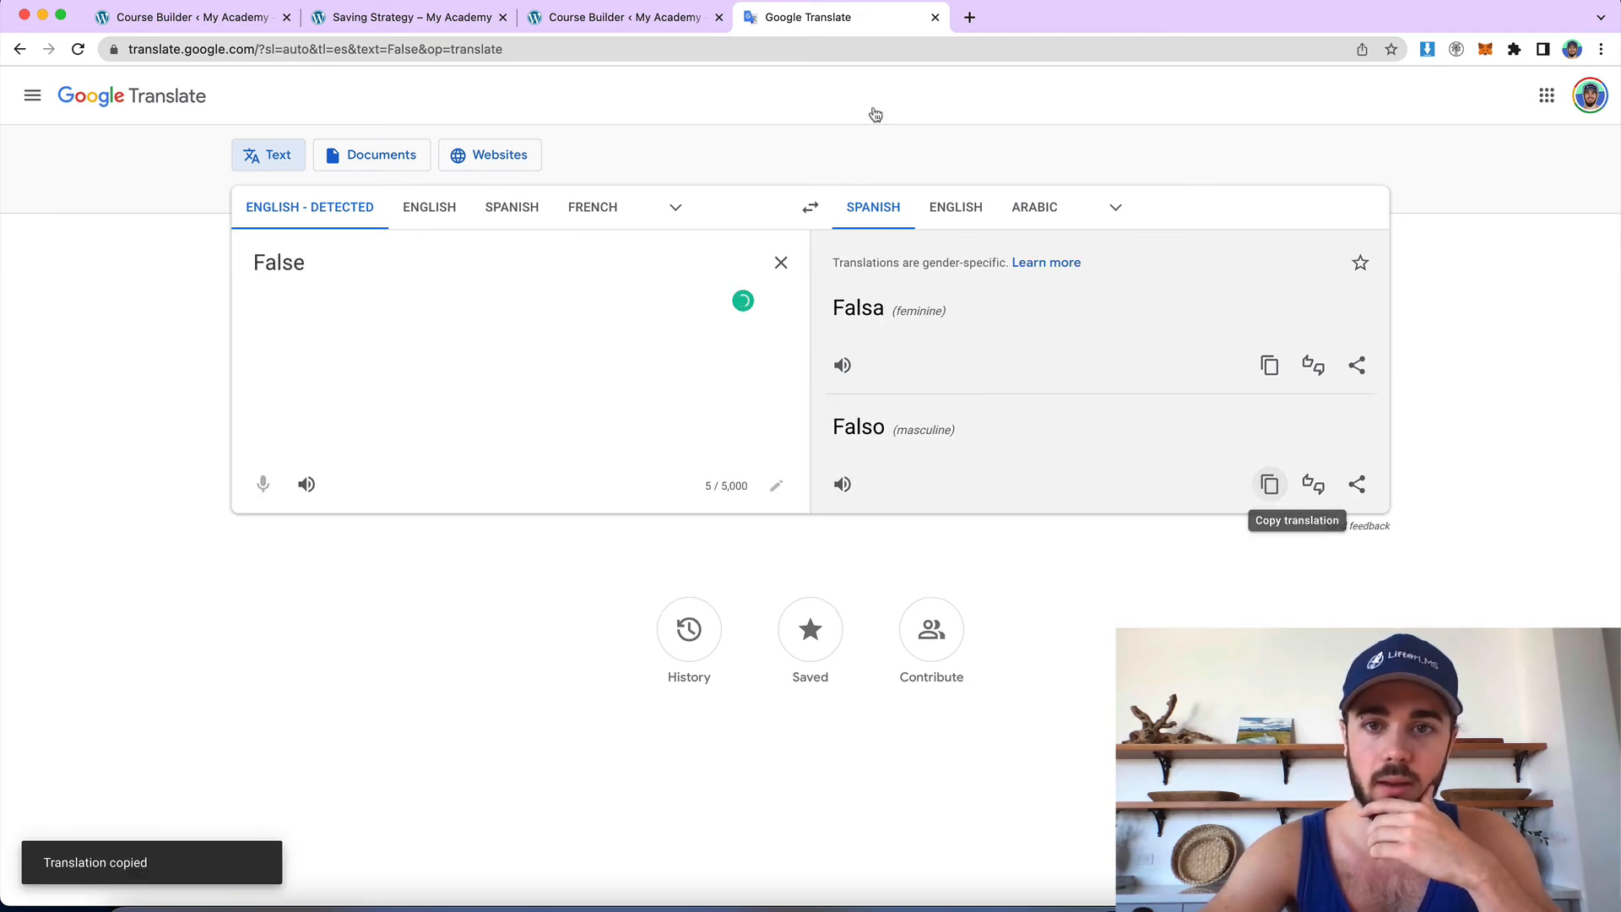
# Step: Back in the Course Builder, set answer choice B to "False // Falso" and save the quiz changes
pyautogui.click(614, 26)
pyautogui.press('Right')
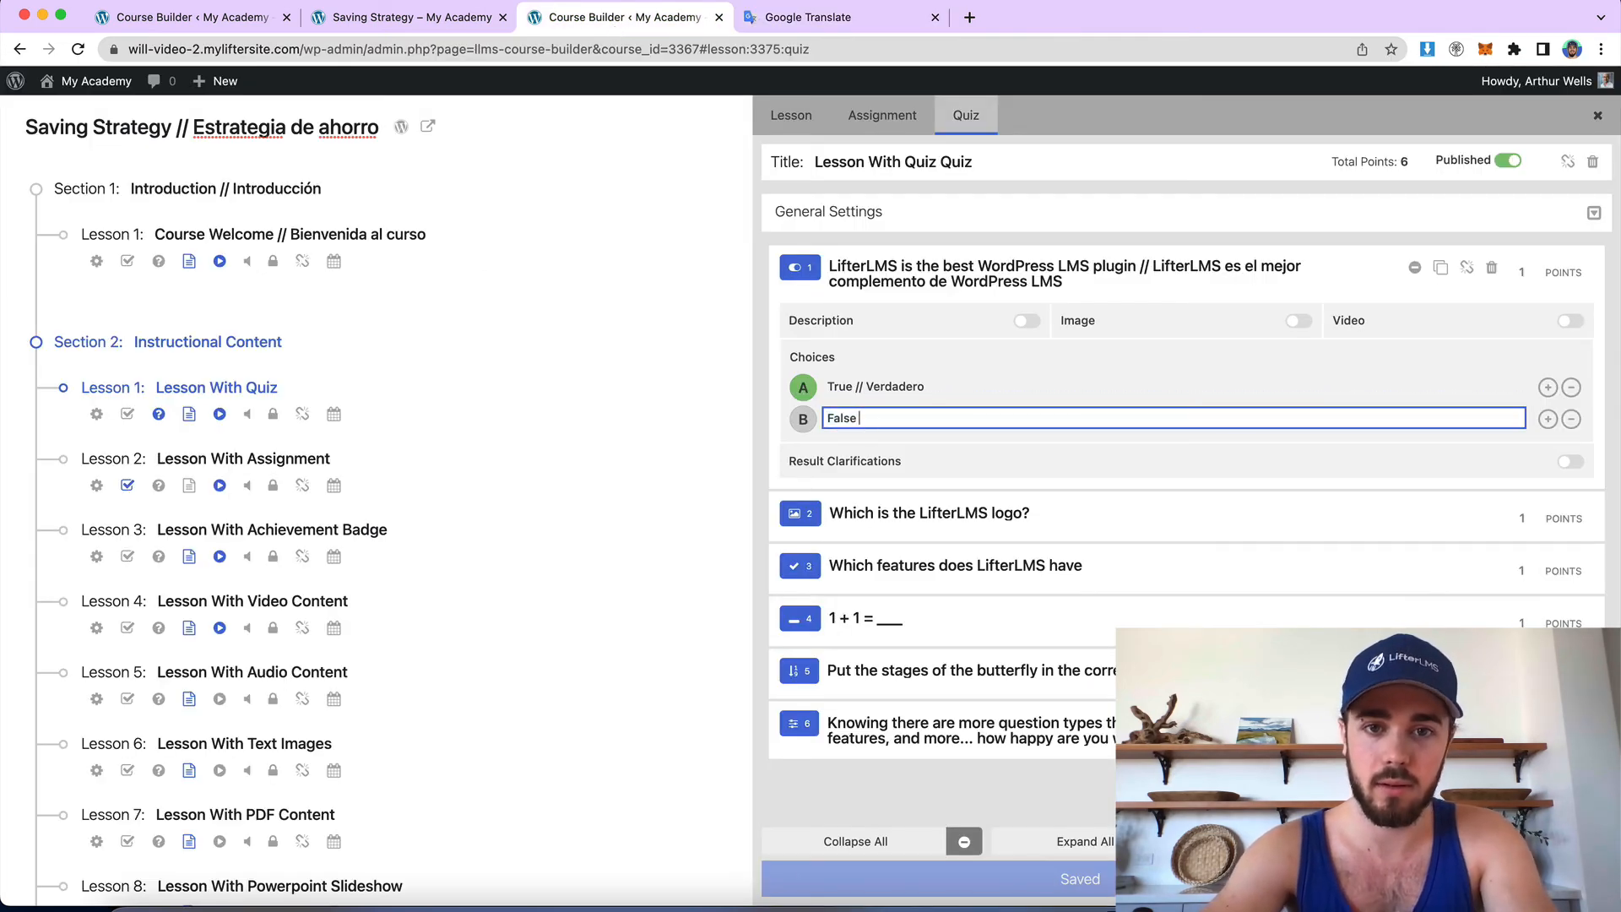
pyautogui.write('//')
pyautogui.press('super+v')
pyautogui.click(761, 319)
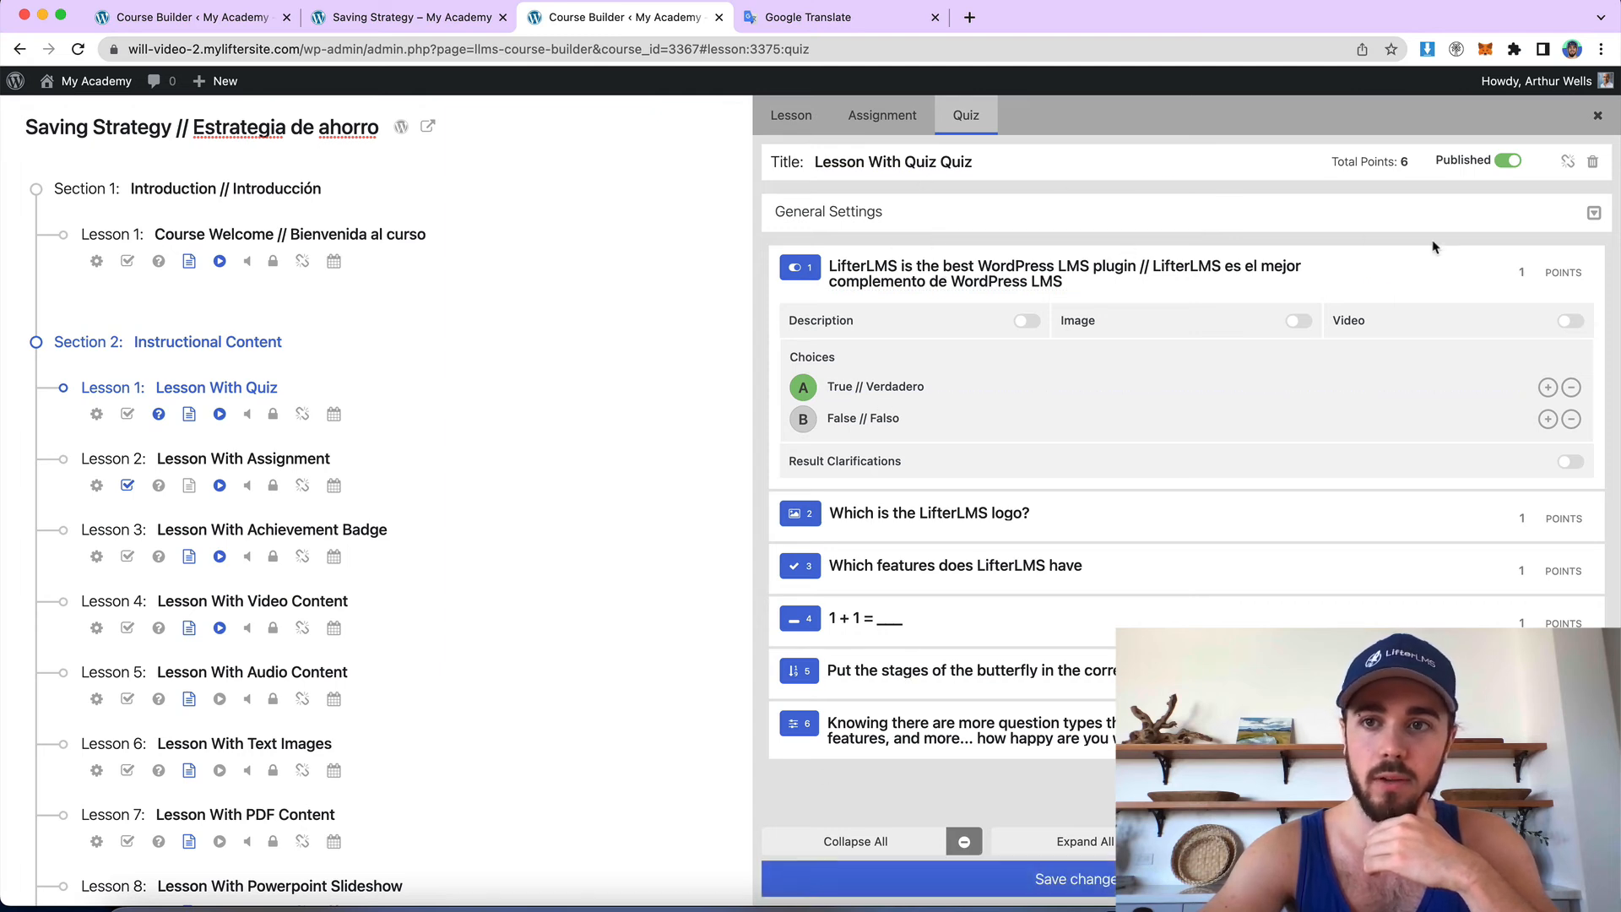
pyautogui.click(1052, 875)
# Step: Open the quiz's live page from the permalink in its general settings, start the quiz and examine the bilingual first question
pyautogui.click(1594, 213)
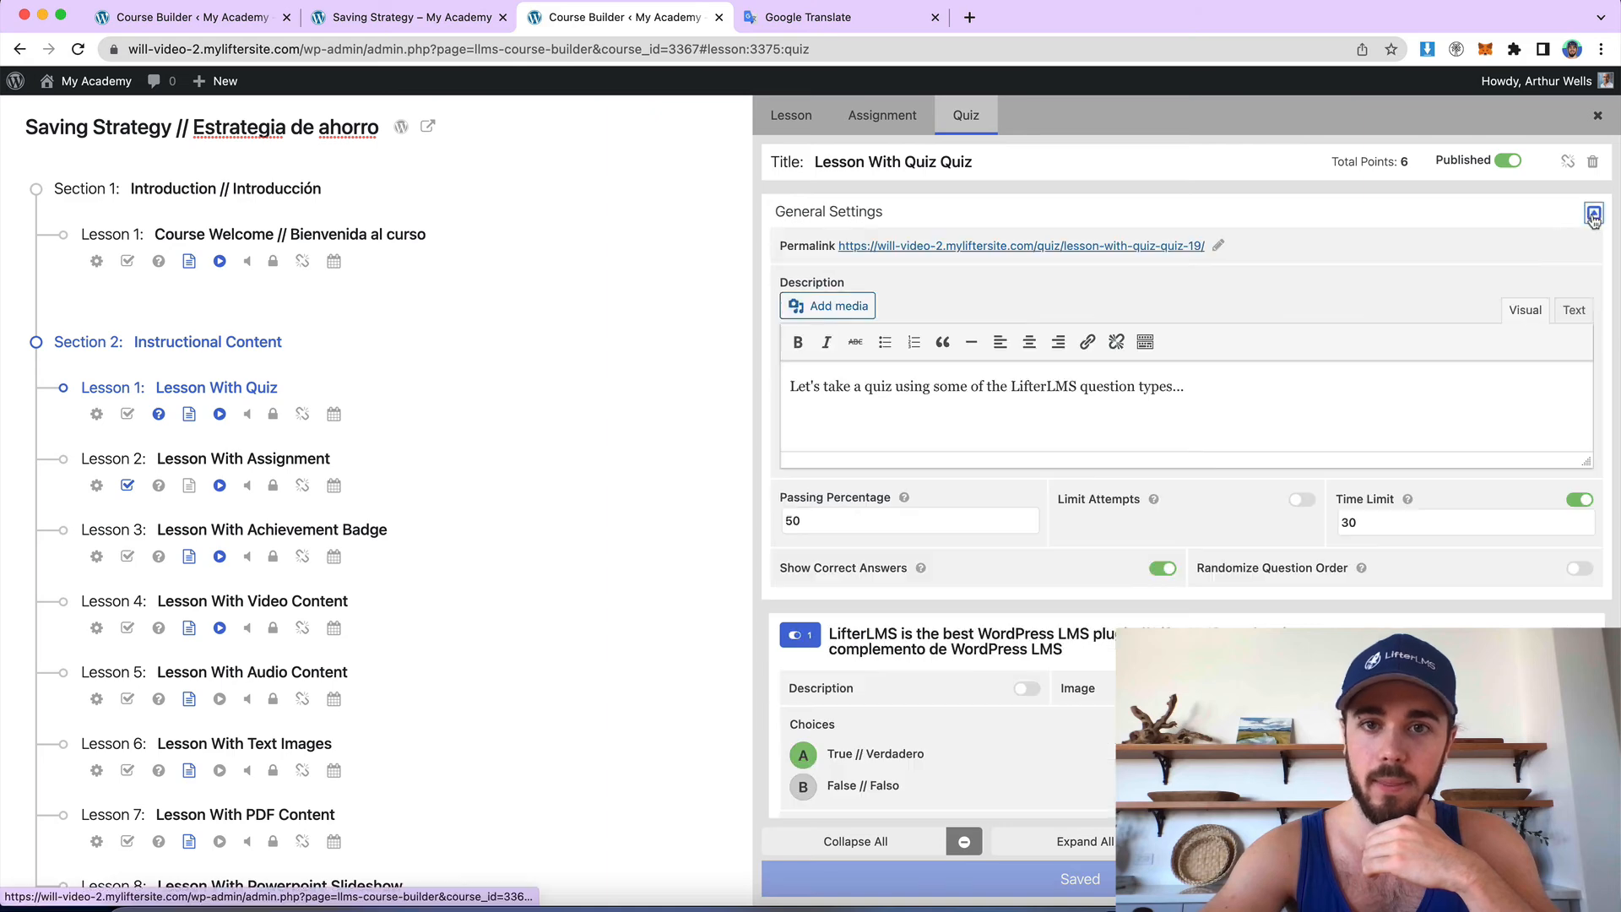
pyautogui.click(903, 247)
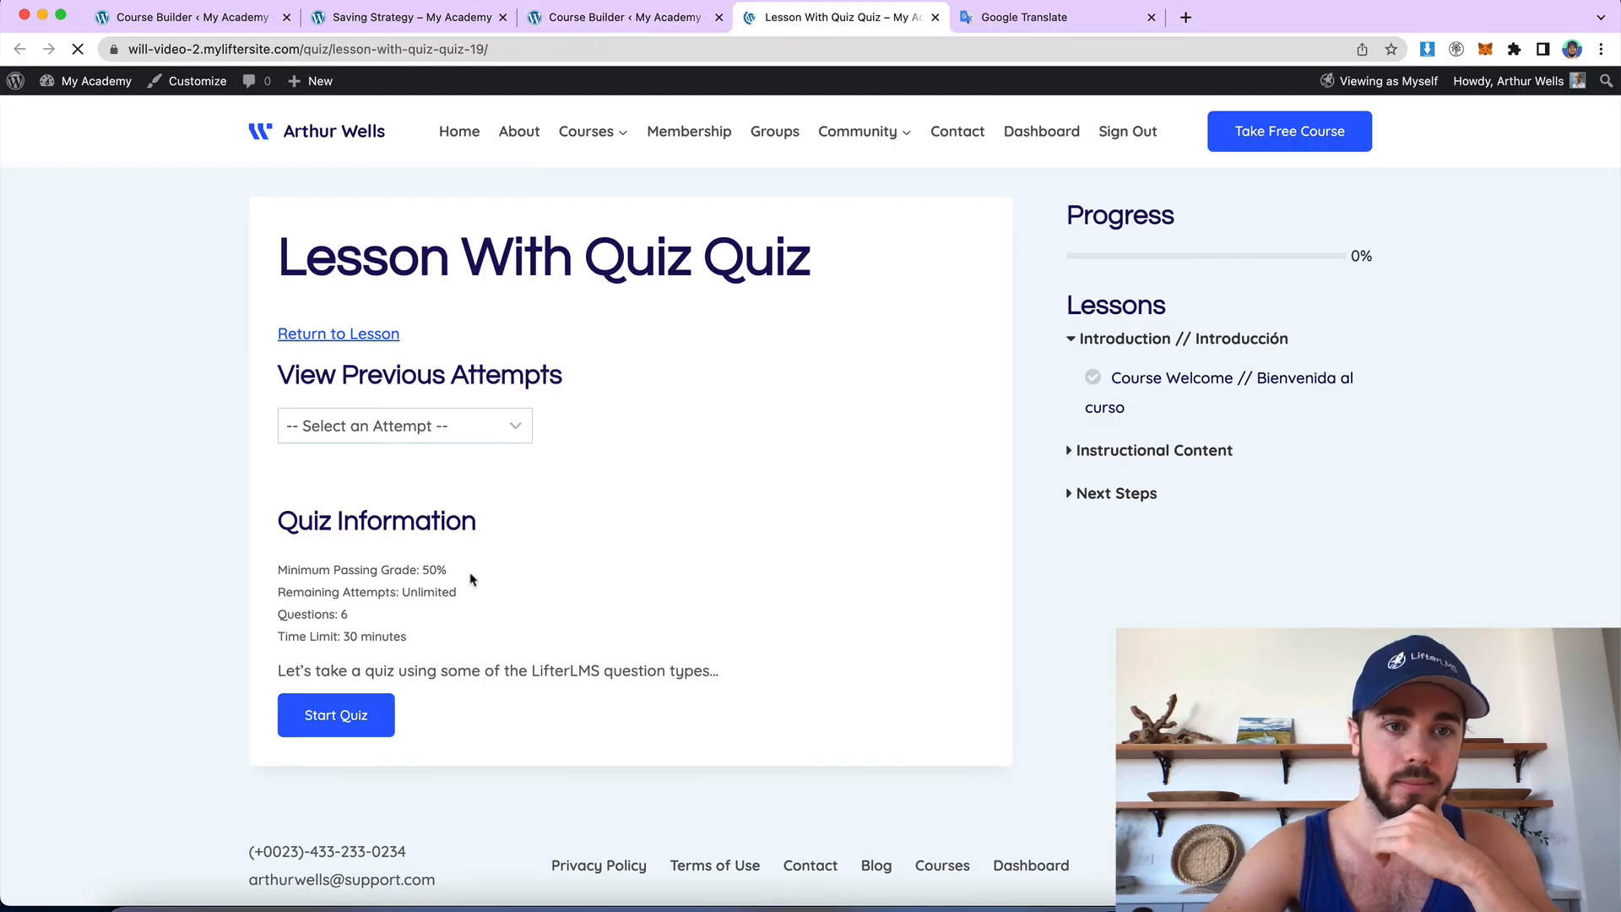
pyautogui.click(335, 716)
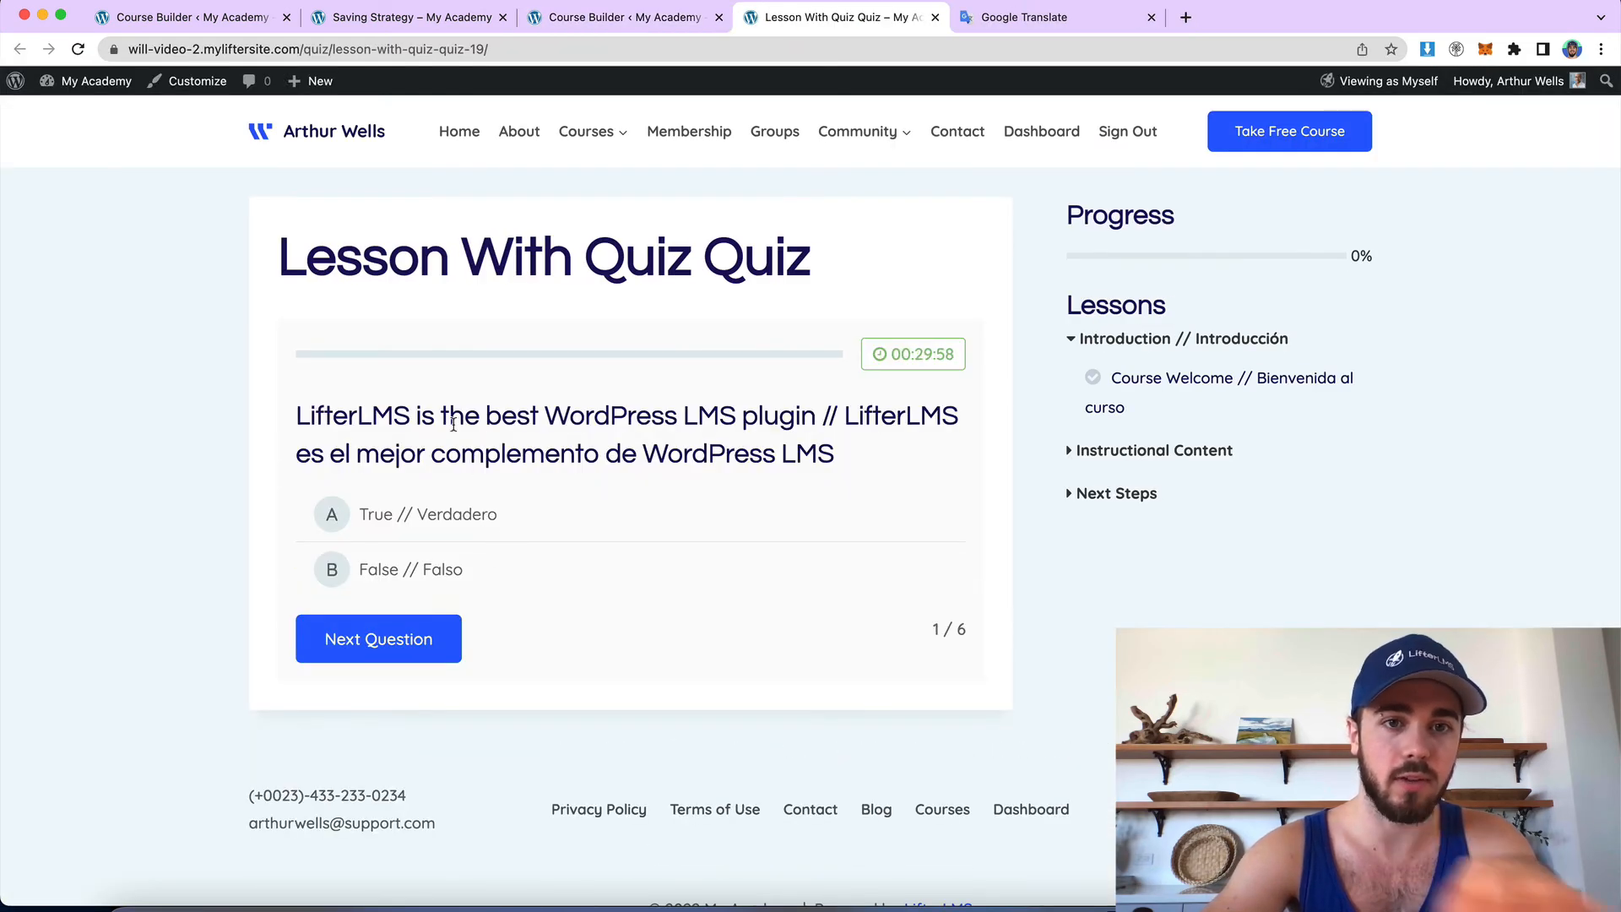
pyautogui.scroll(-1, 454, 426)
pyautogui.scroll(5, 454, 426)
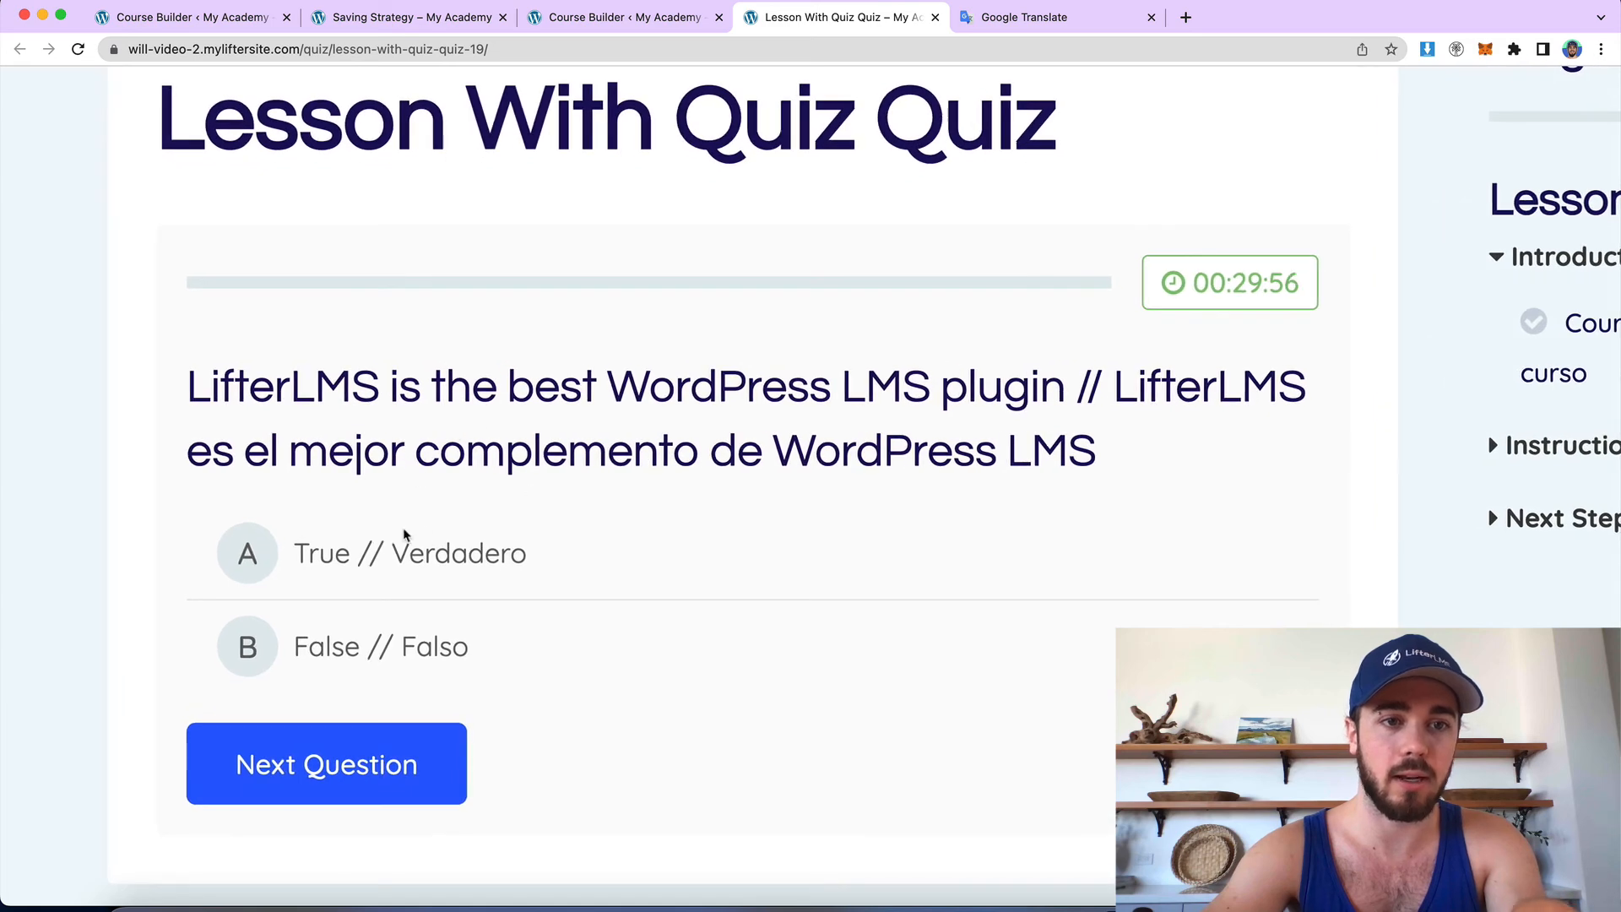
pyautogui.click(376, 547)
pyautogui.scroll(-5, 376, 532)
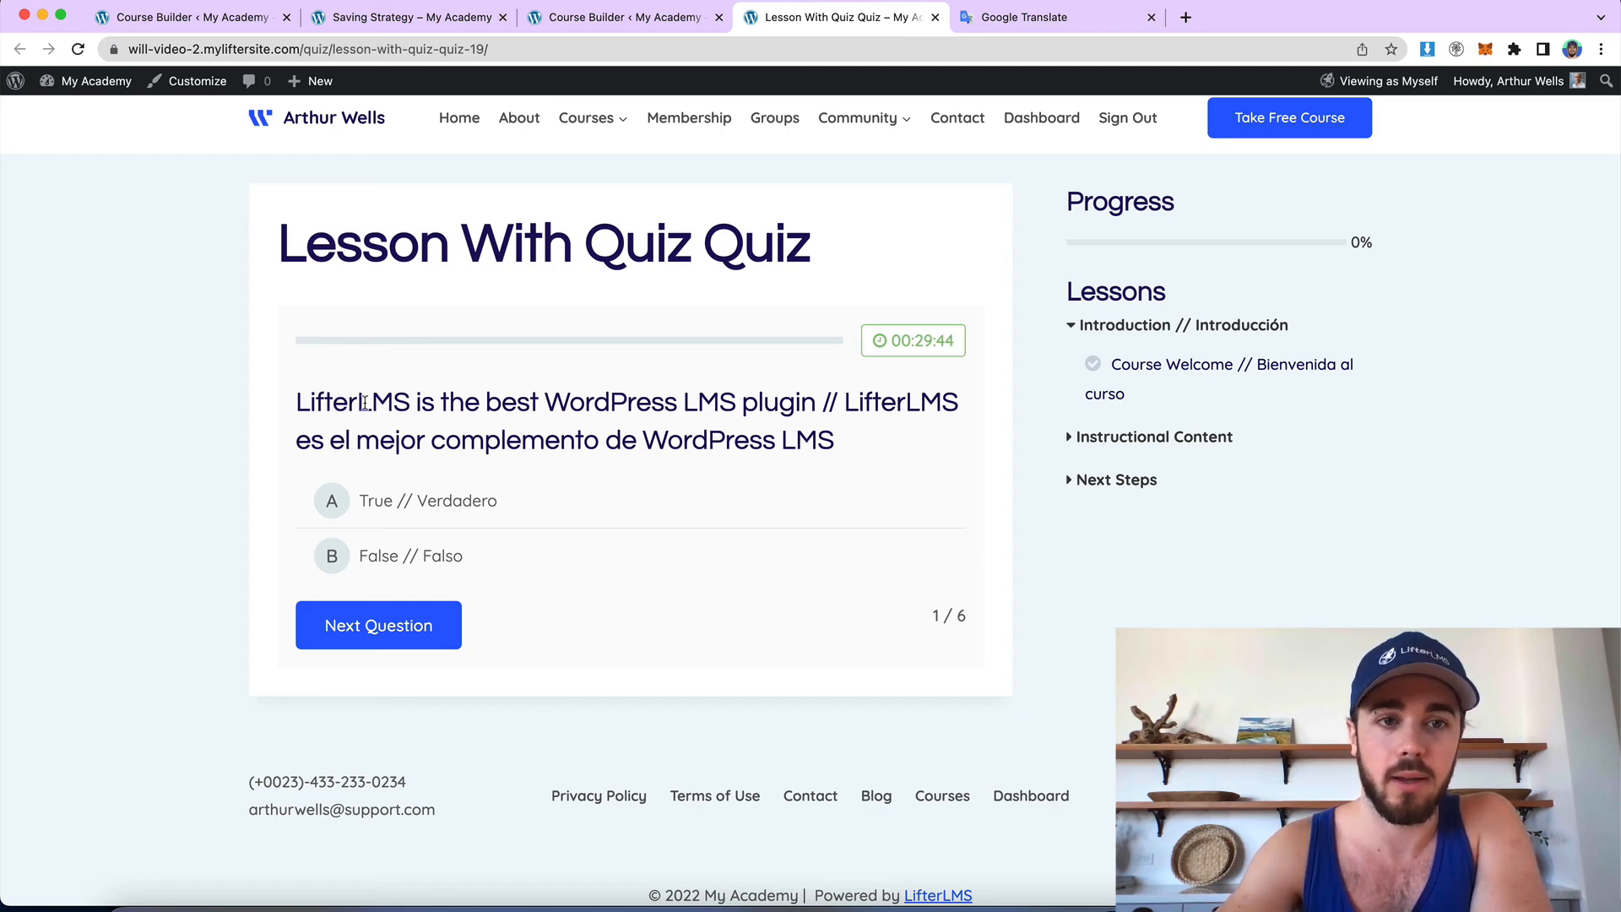
pyautogui.moveTo(360, 405); pyautogui.dragTo(416, 404)
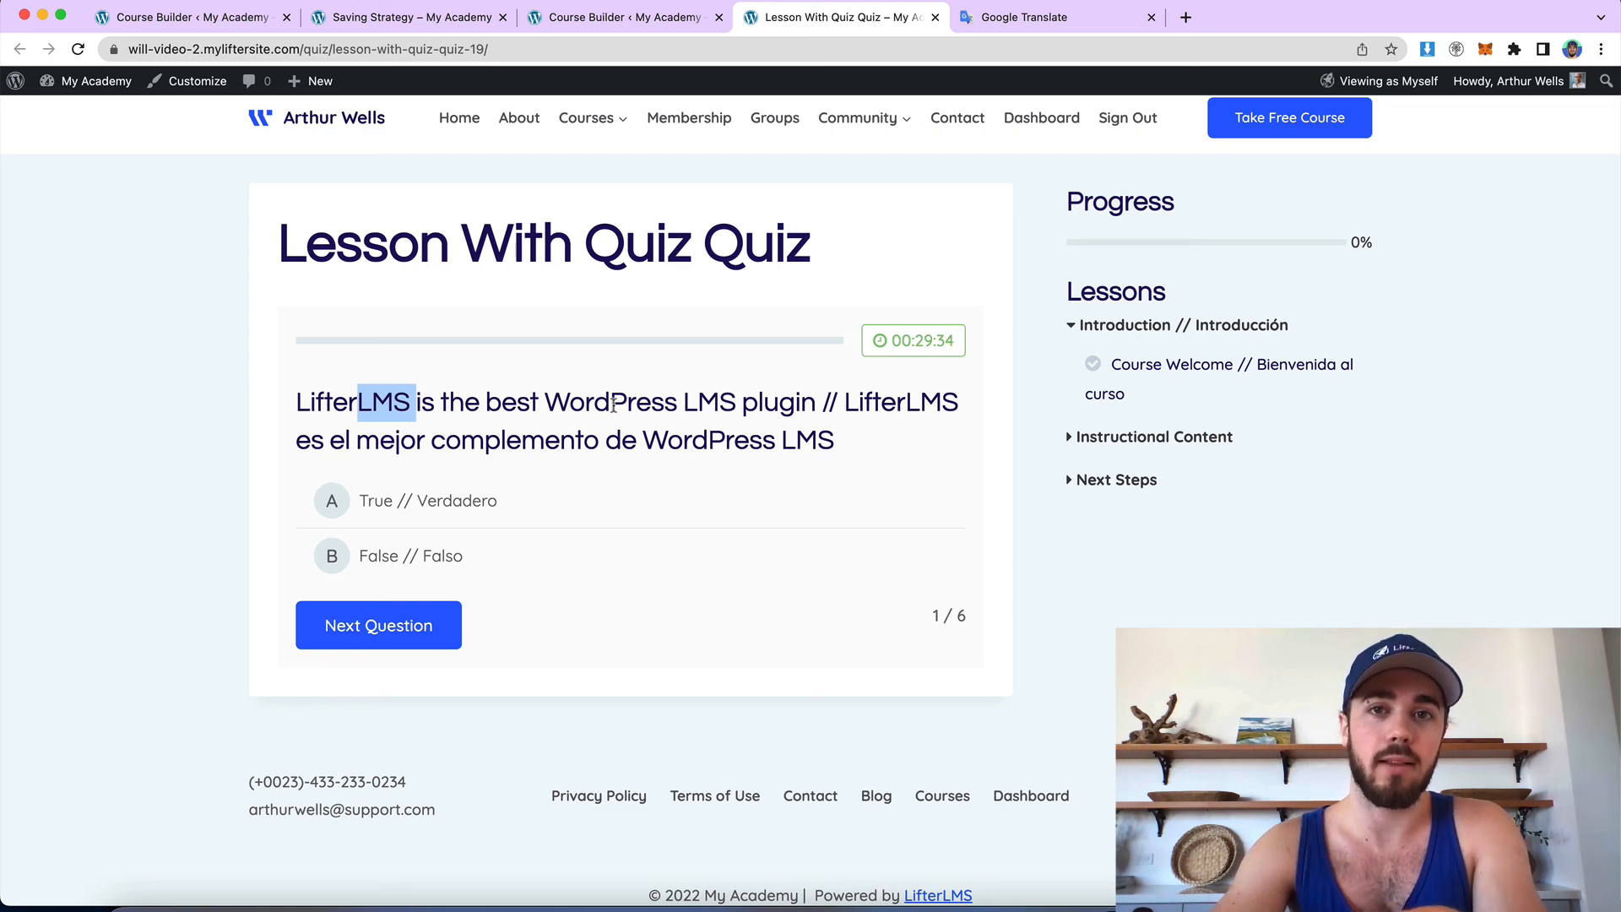
pyautogui.click(554, 399)
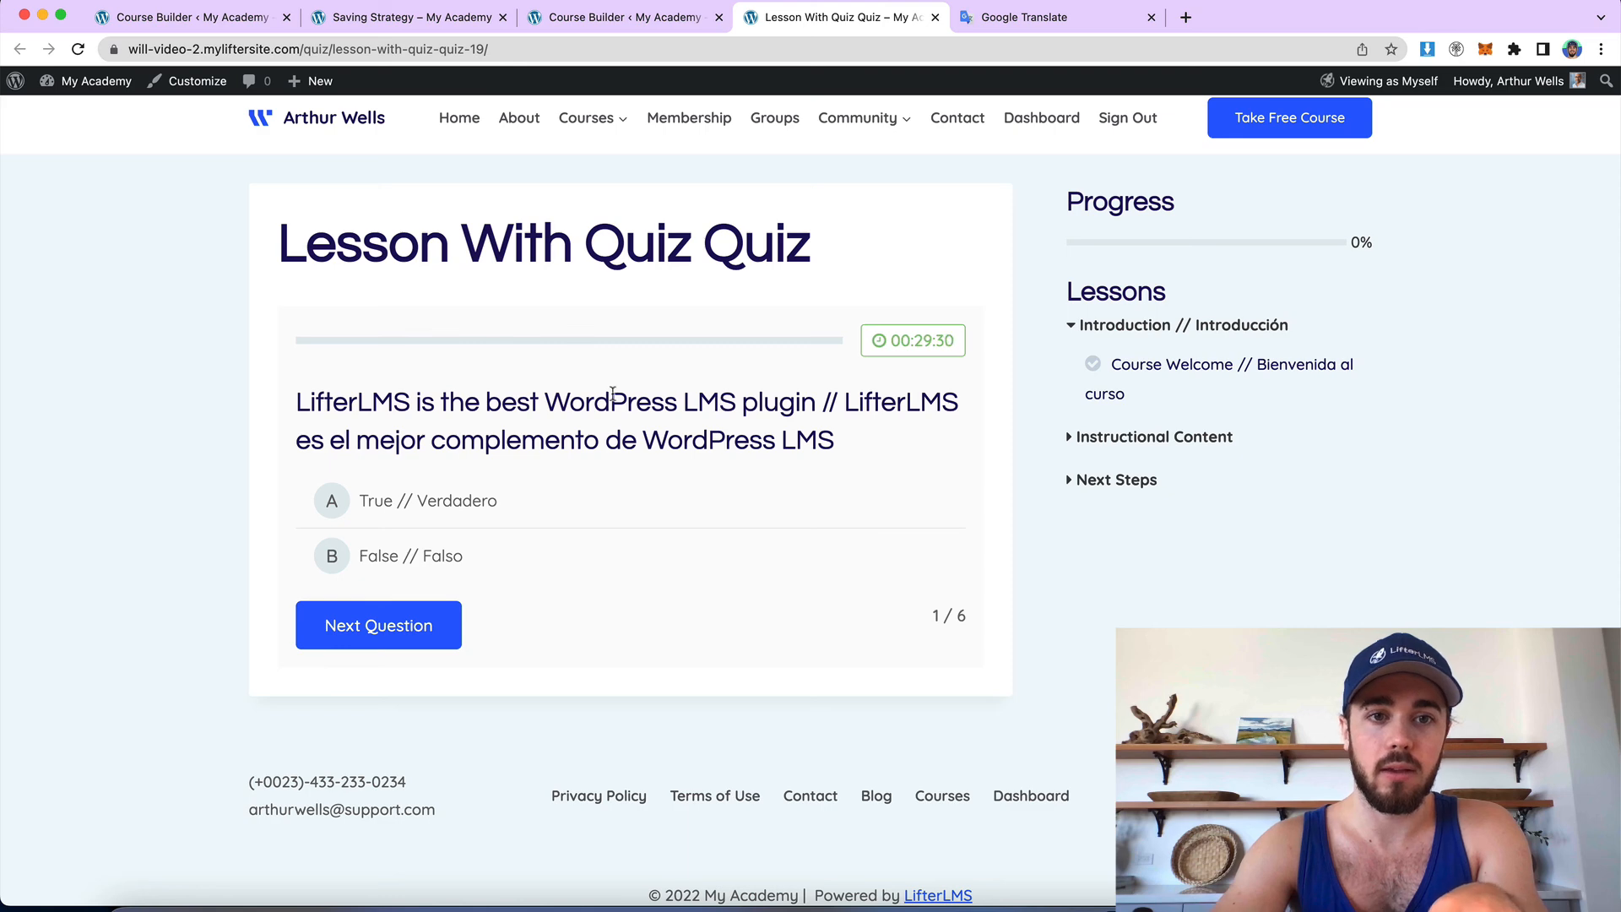
pyautogui.moveTo(595, 398); pyautogui.dragTo(669, 437)
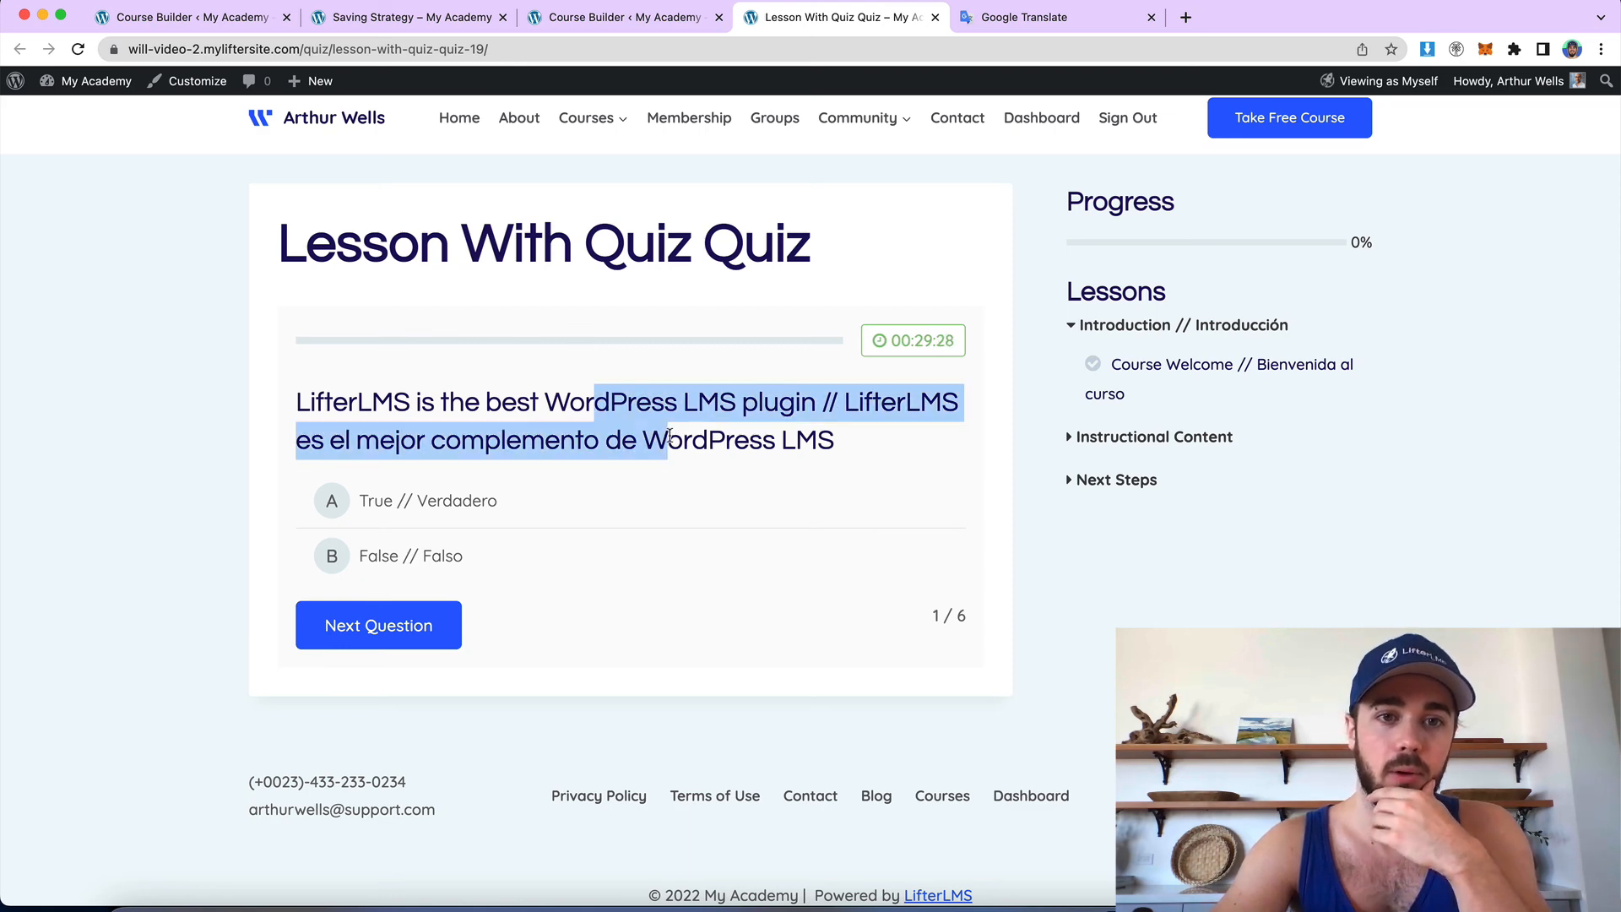
pyautogui.click(616, 405)
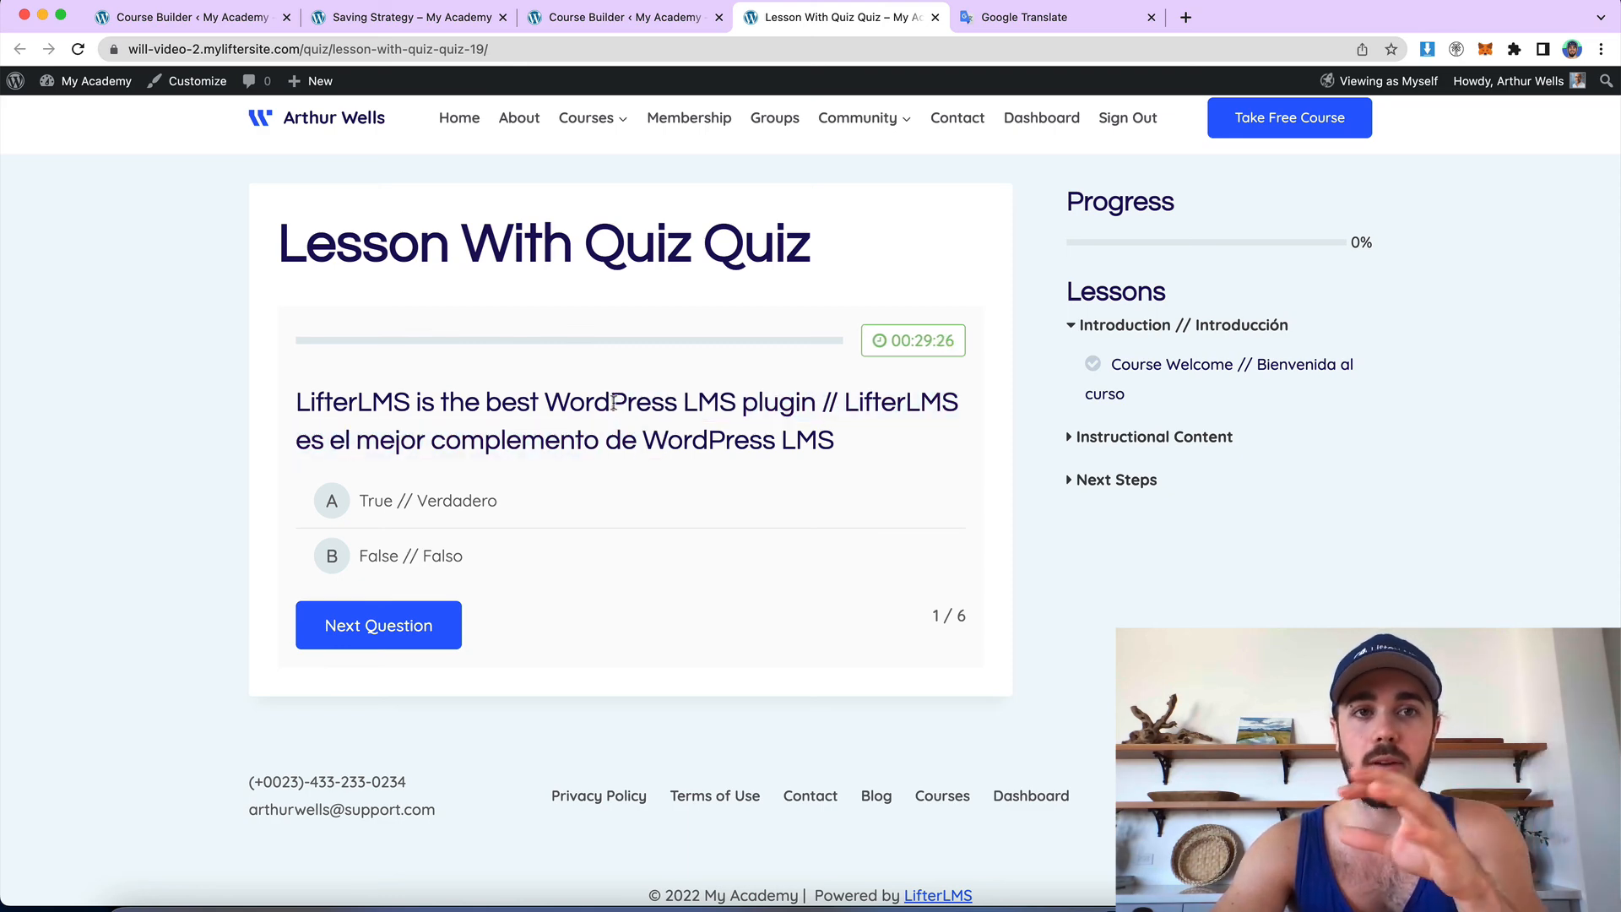